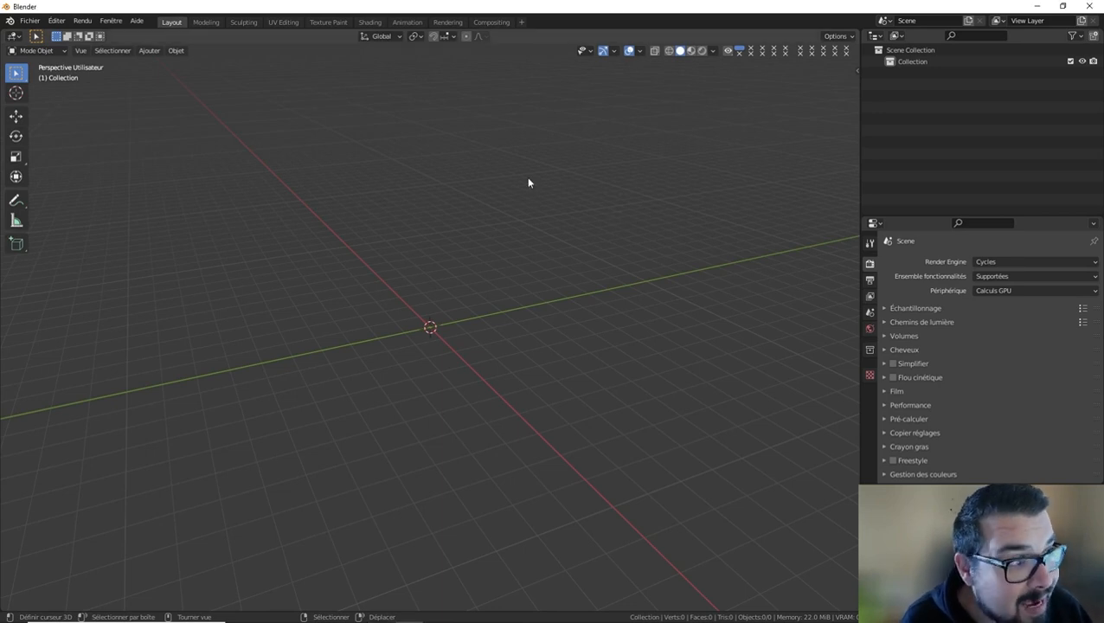
Set the 3D view to top orthographic and bring up the reference board with always-on-top enabled.
{"action": "key", "text": "KP_7"}
{"action": "key", "text": "super"}
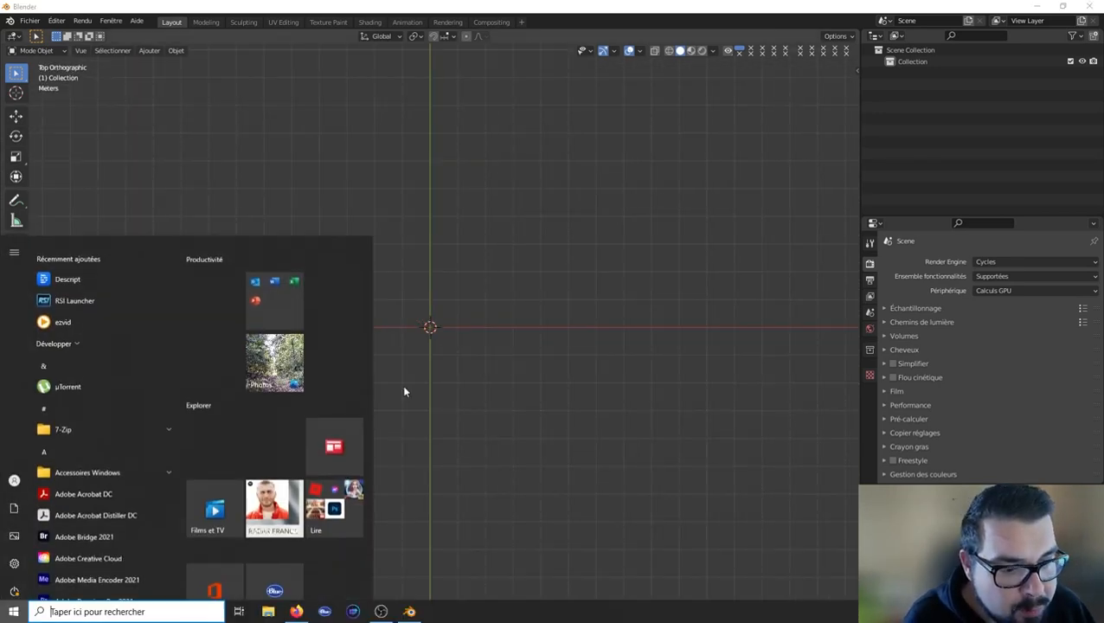
{"action": "key", "text": "Escape"}
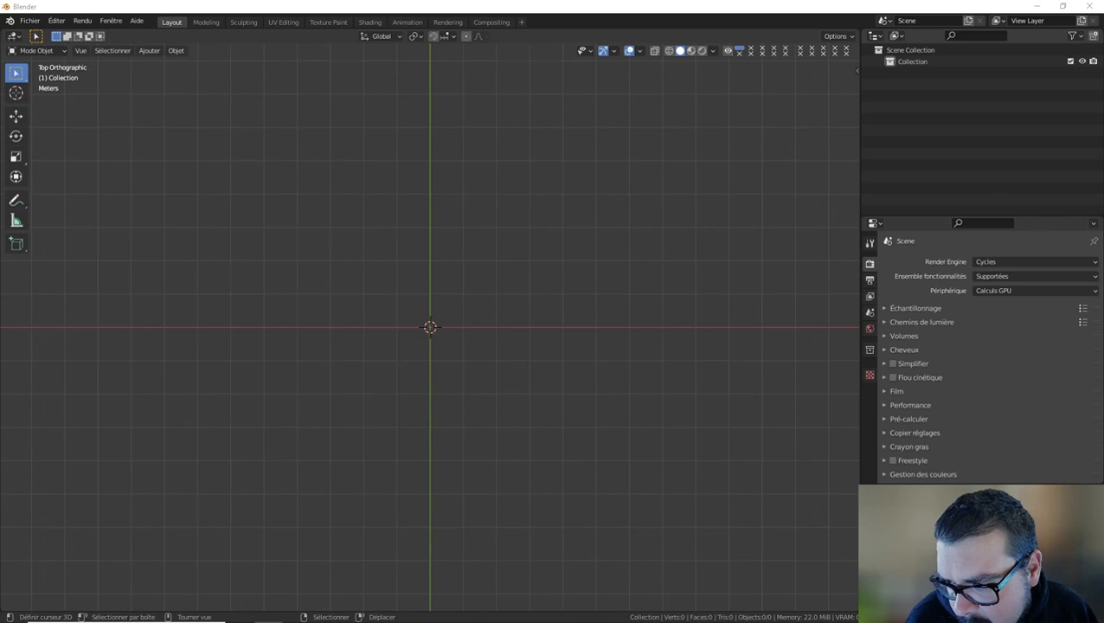
{"action": "key", "text": "ctrl+shift+a"}
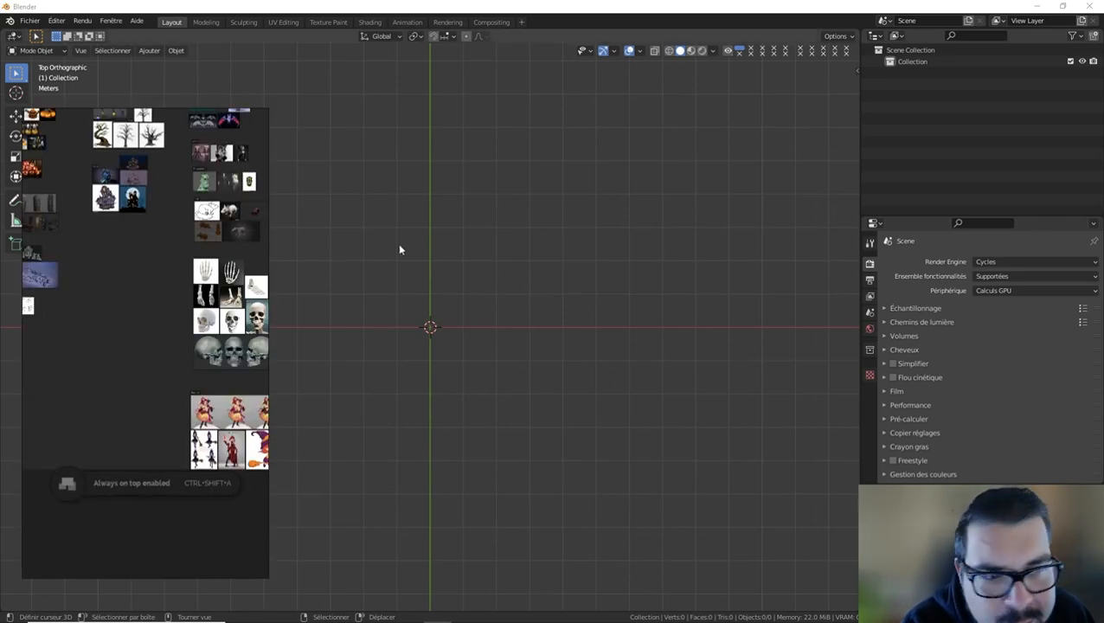
Examine the spider web images on the reference board, comparing the full round webs with the corner webs.
{"action": "right_click_drag", "start_coordinate": [171, 305], "coordinate": [309, 298]}
{"action": "scroll", "coordinate": [306, 298], "scroll_direction": "up", "scroll_amount": 2}
{"action": "middle_click_drag", "start_coordinate": [259, 301], "coordinate": [359, 322]}
{"action": "scroll", "coordinate": [260, 340], "scroll_direction": "up", "scroll_amount": 2}
{"action": "scroll", "coordinate": [342, 361], "scroll_direction": "up", "scroll_amount": 3}
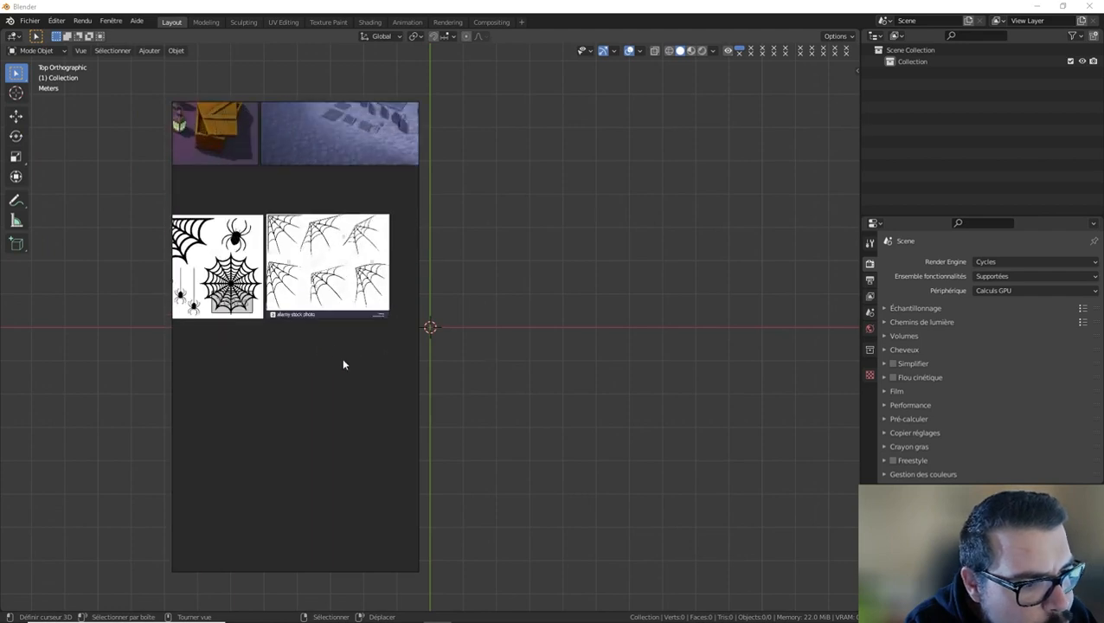
{"action": "scroll", "coordinate": [312, 316], "scroll_direction": "up", "scroll_amount": 3}
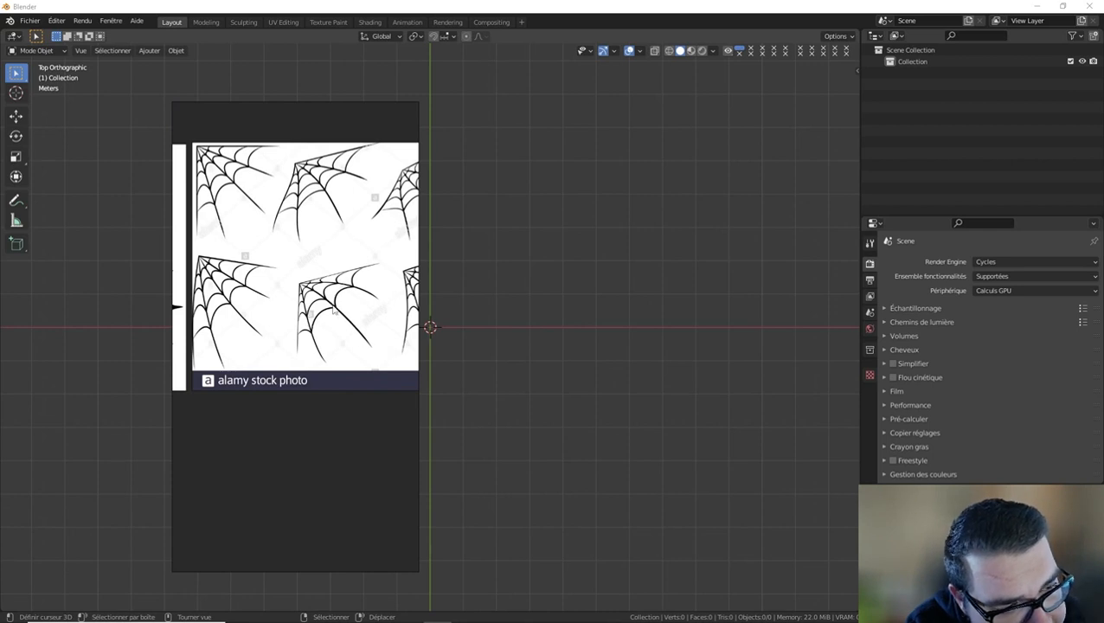
{"action": "scroll", "coordinate": [358, 283], "scroll_direction": "down", "scroll_amount": 4}
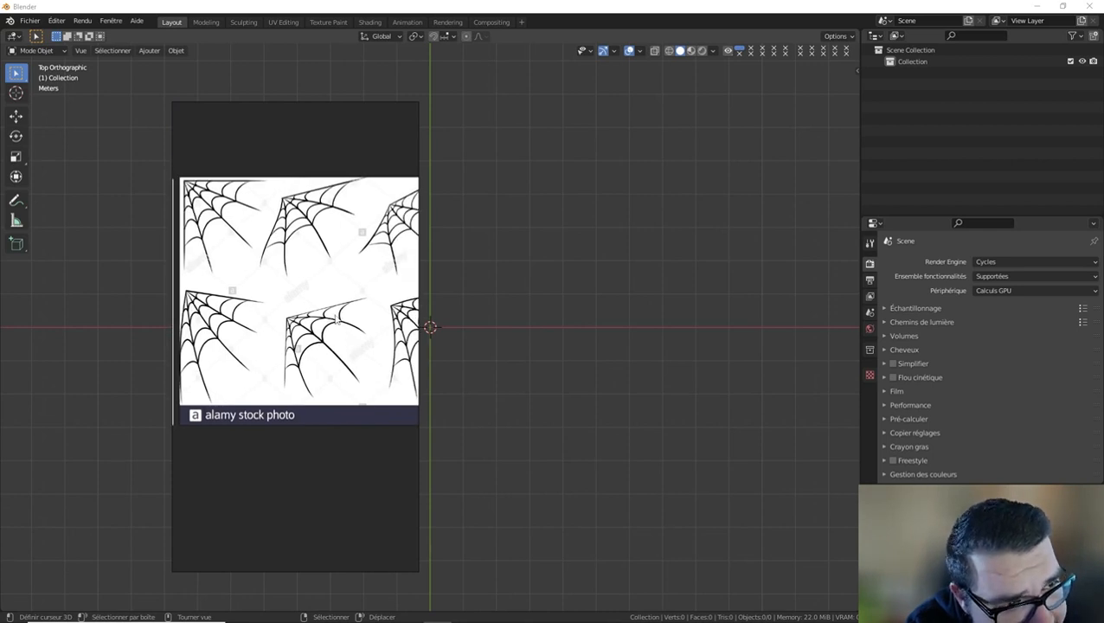
{"action": "middle_click_drag", "start_coordinate": [202, 304], "coordinate": [298, 322]}
{"action": "middle_click_drag", "start_coordinate": [217, 251], "coordinate": [308, 268]}
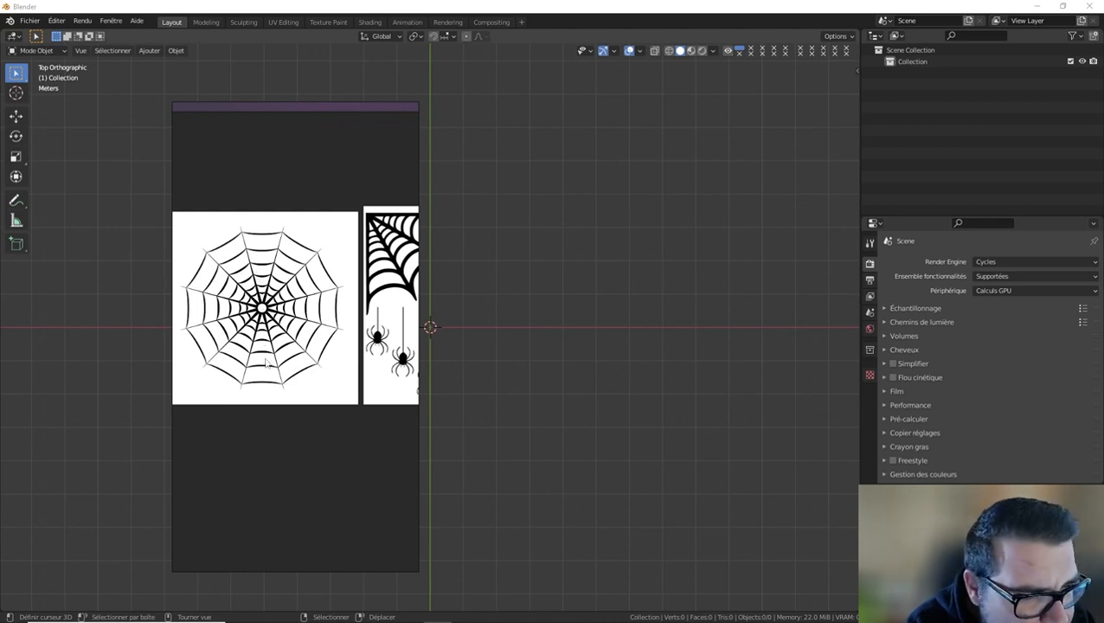
{"action": "middle_click_drag", "start_coordinate": [295, 301], "coordinate": [170, 298]}
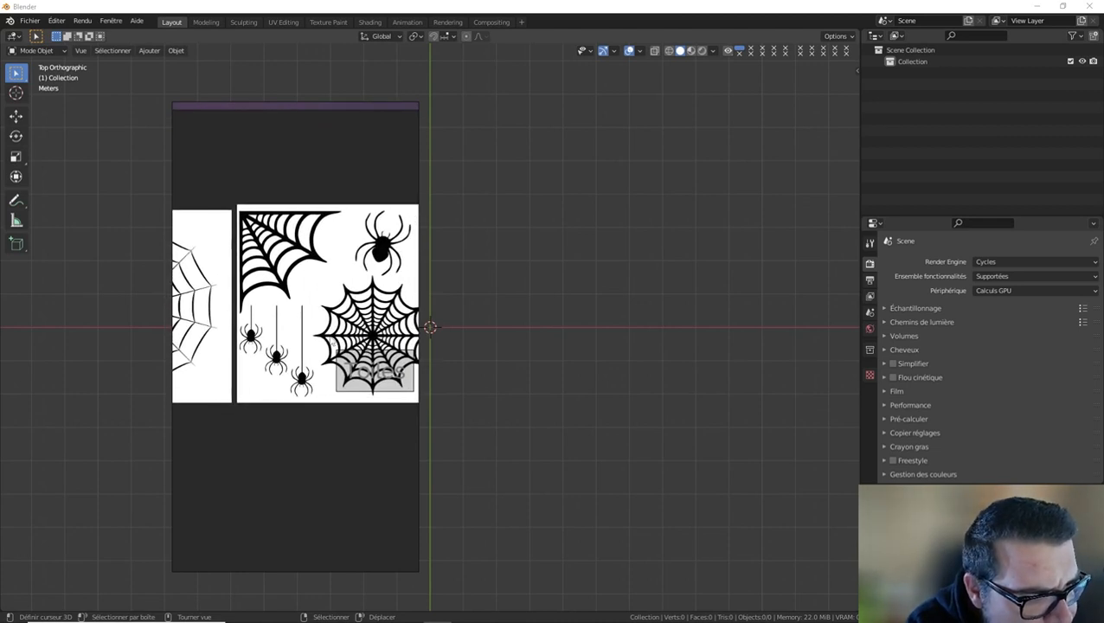
{"action": "middle_click_drag", "start_coordinate": [328, 338], "coordinate": [301, 330]}
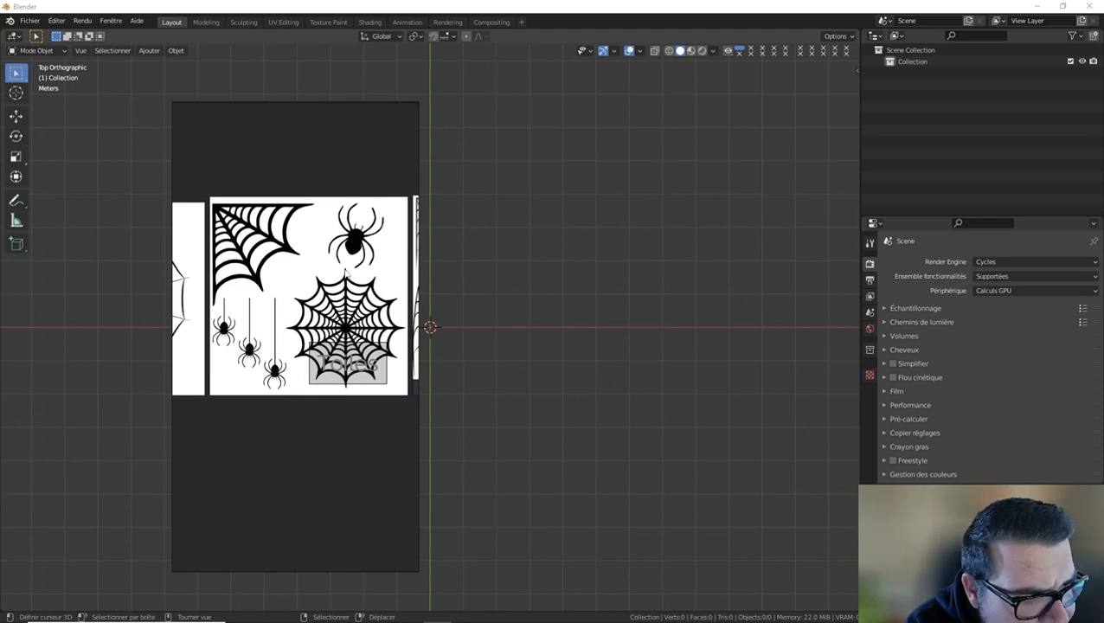
{"action": "middle_click_drag", "start_coordinate": [348, 328], "coordinate": [448, 312]}
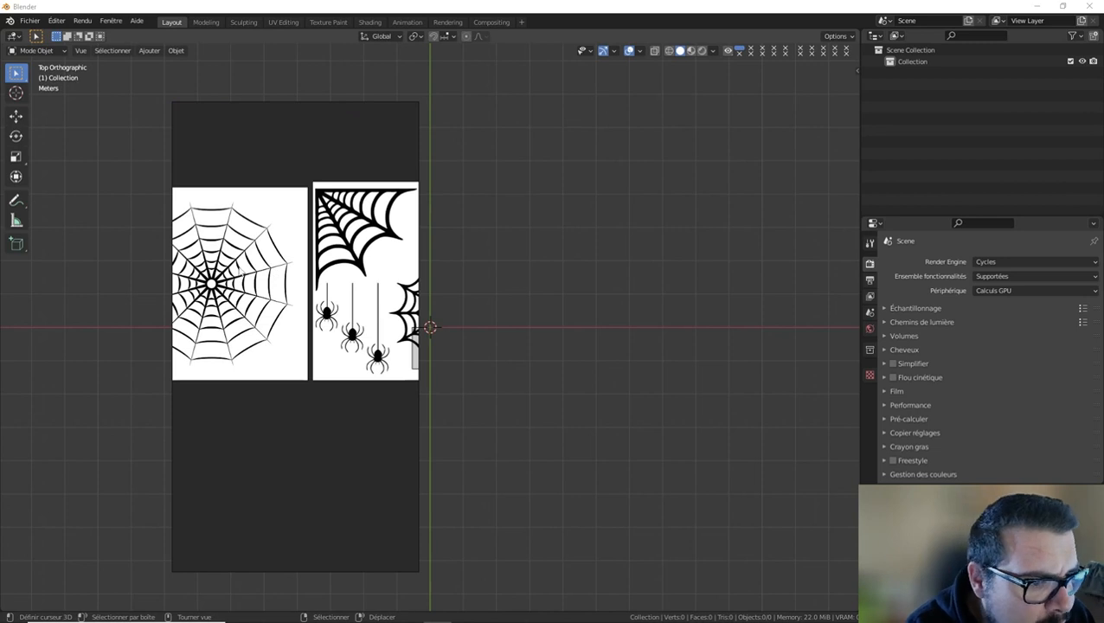
{"action": "middle_click_drag", "start_coordinate": [348, 295], "coordinate": [9, 295]}
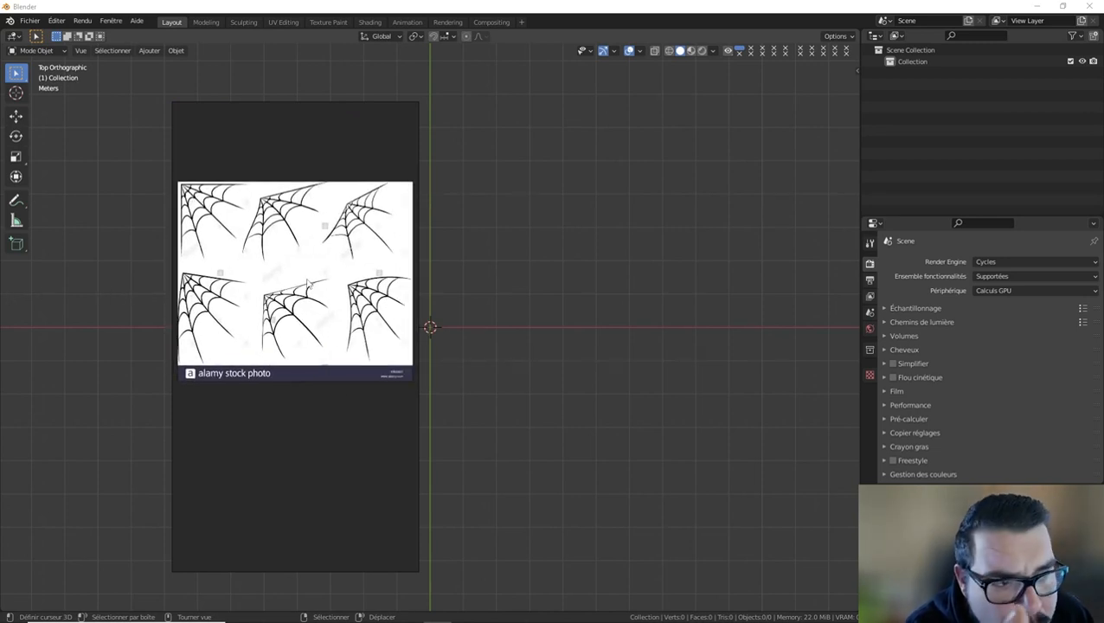
{"action": "middle_click_drag", "start_coordinate": [247, 265], "coordinate": [299, 268]}
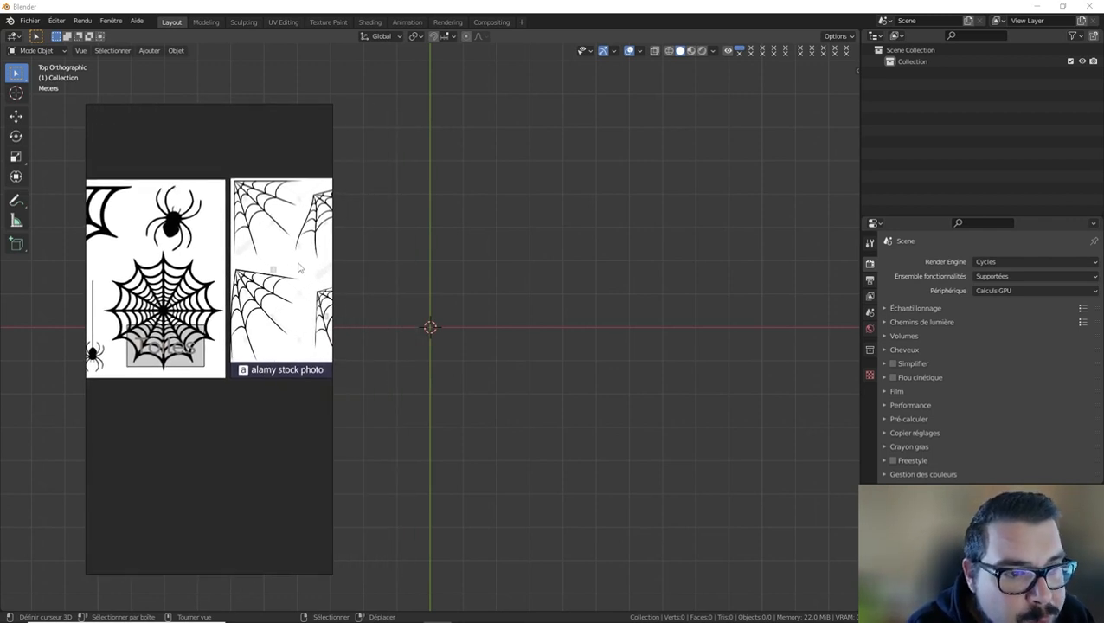
{"action": "right_click_drag", "start_coordinate": [298, 268], "coordinate": [0, 263]}
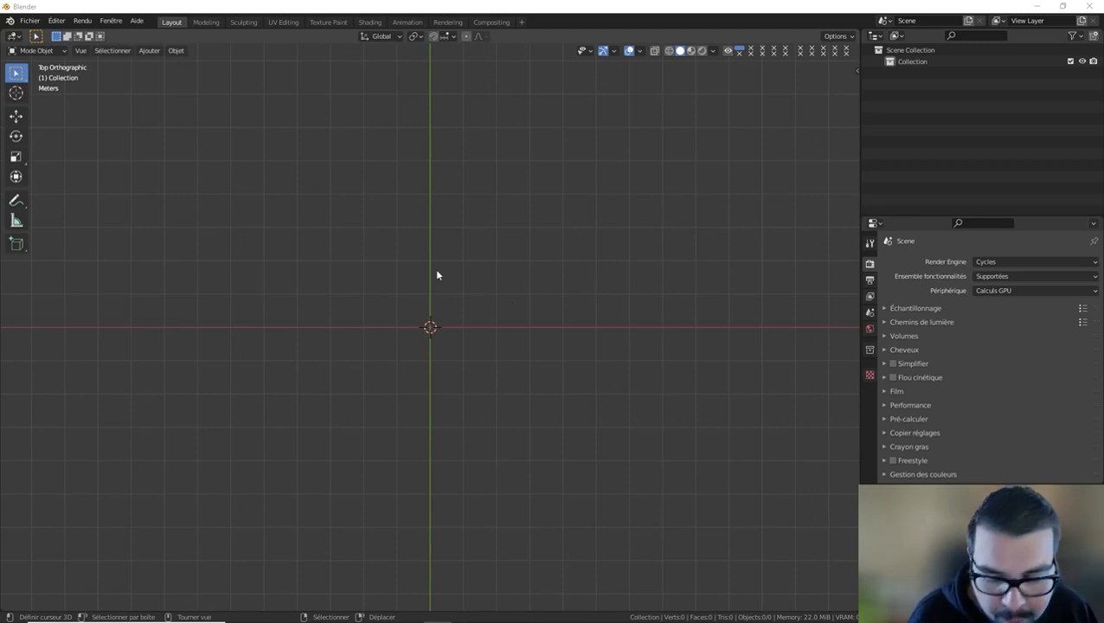
Add a mesh circle with 16 vertices at the world origin in top view.
{"action": "middle_click_drag", "start_coordinate": [436, 269], "coordinate": [441, 269]}
{"action": "key", "text": "KP_7"}
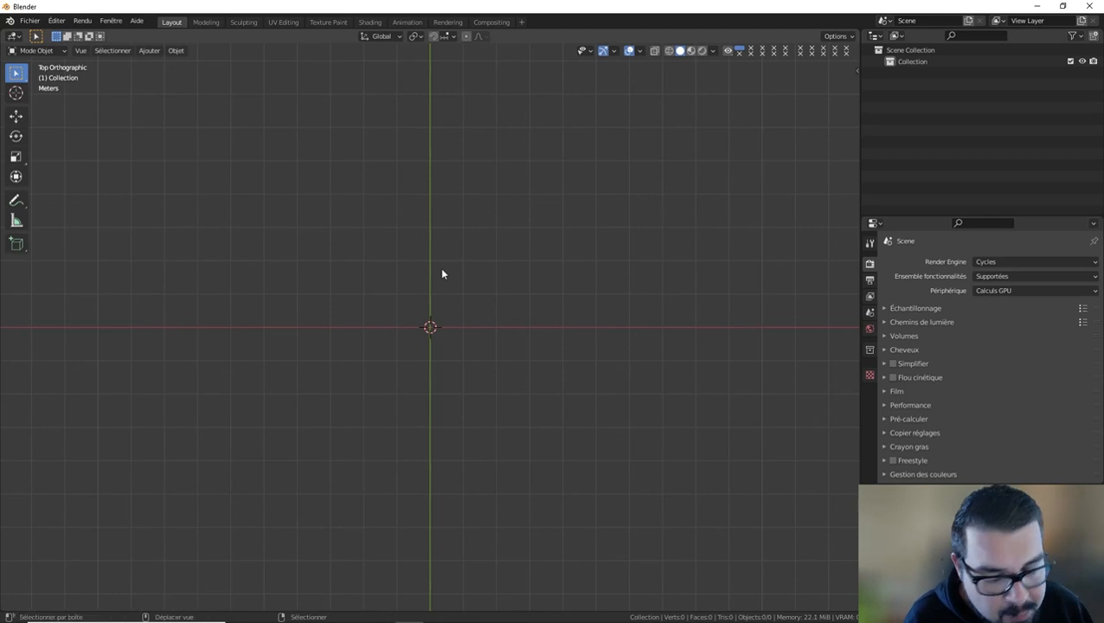
{"action": "key", "text": "shift+a"}
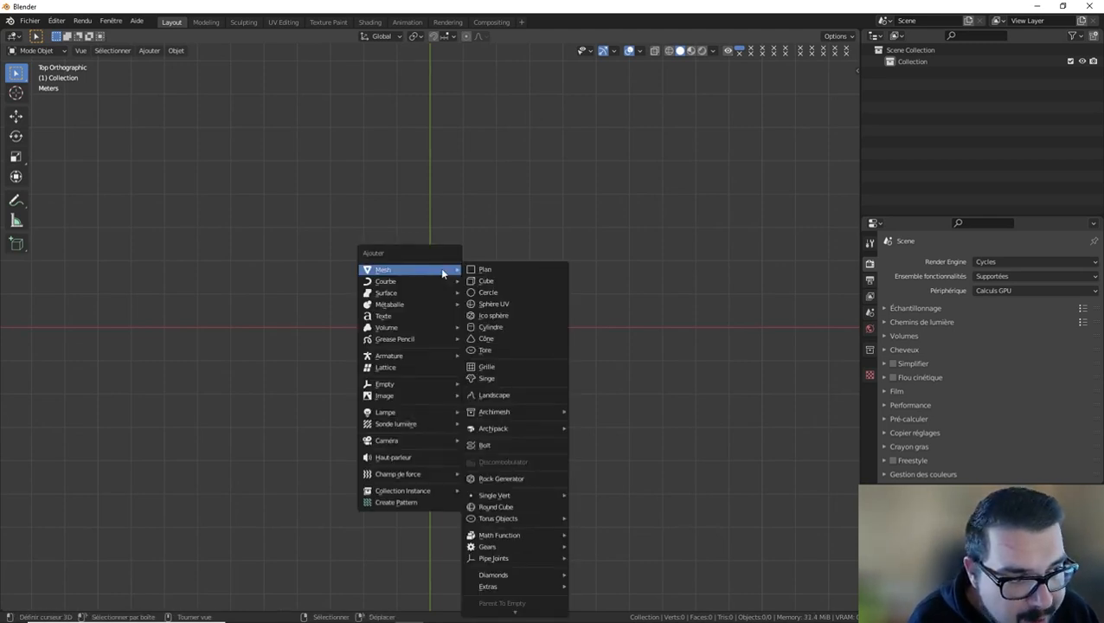
{"action": "left_click", "coordinate": [504, 292]}
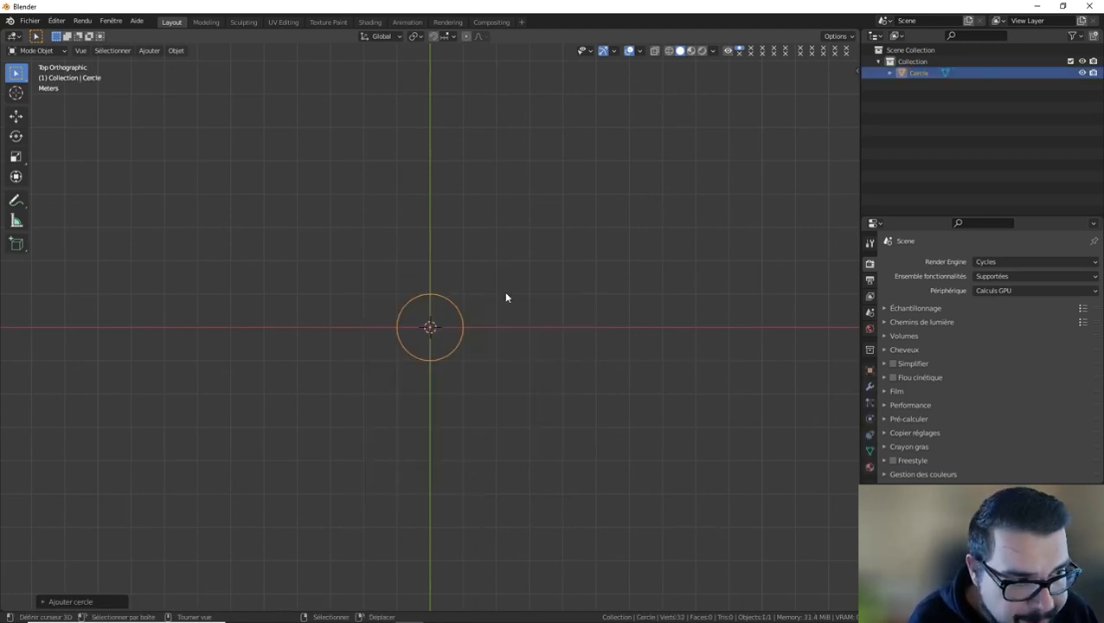
{"action": "left_click", "coordinate": [42, 602]}
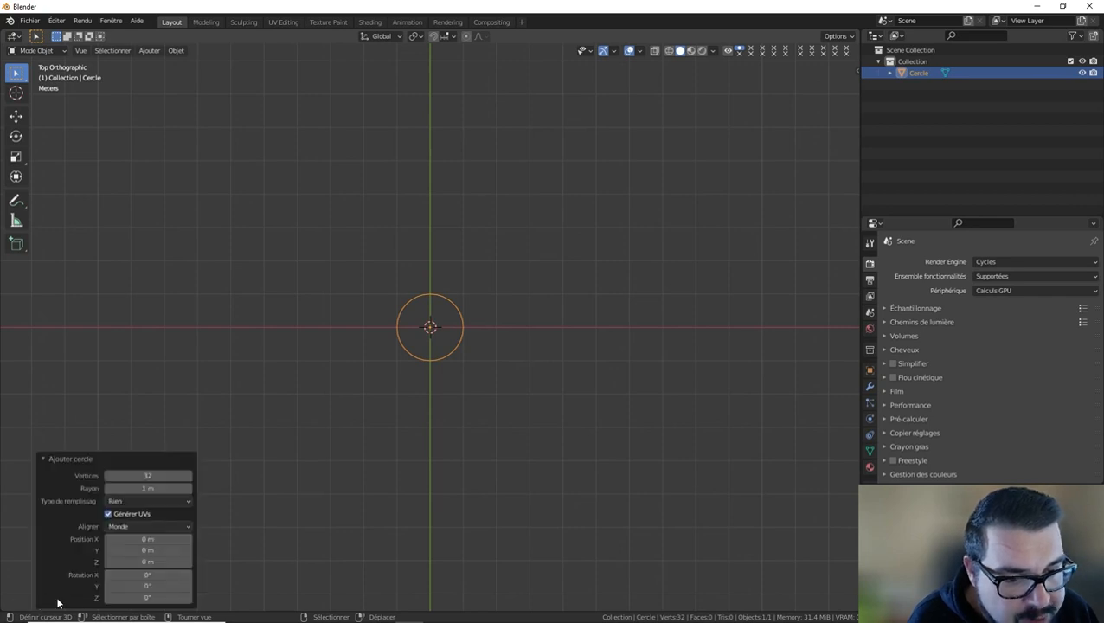
{"action": "left_click", "coordinate": [136, 476]}
{"action": "type", "text": "1"}
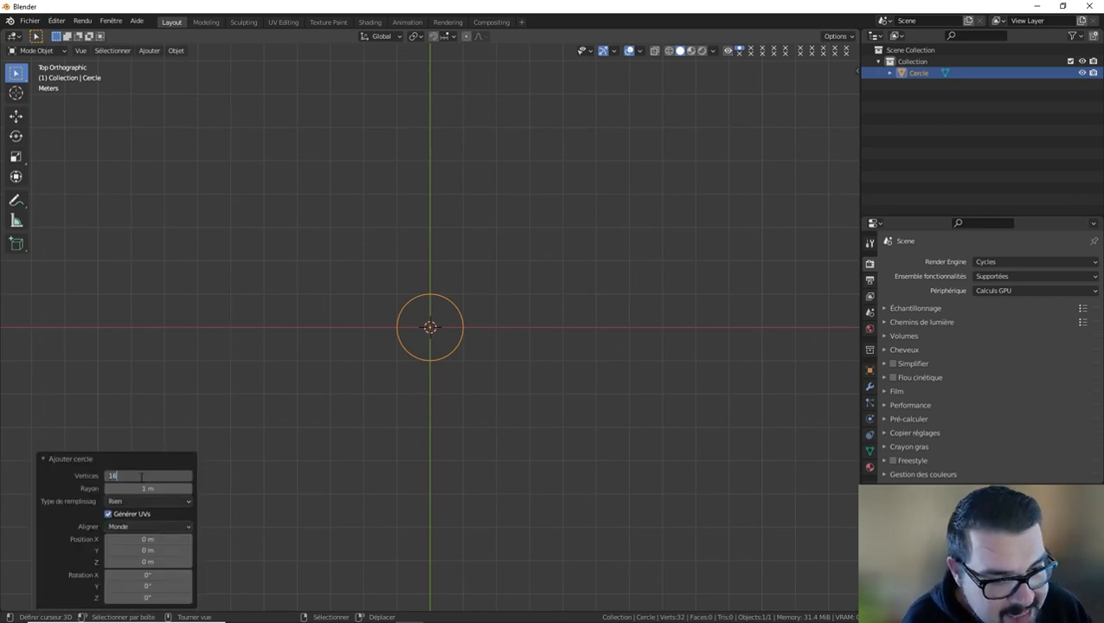
{"action": "type", "text": "6"}
{"action": "key", "text": "Return"}
{"action": "scroll", "coordinate": [402, 341], "scroll_direction": "up", "scroll_amount": 5}
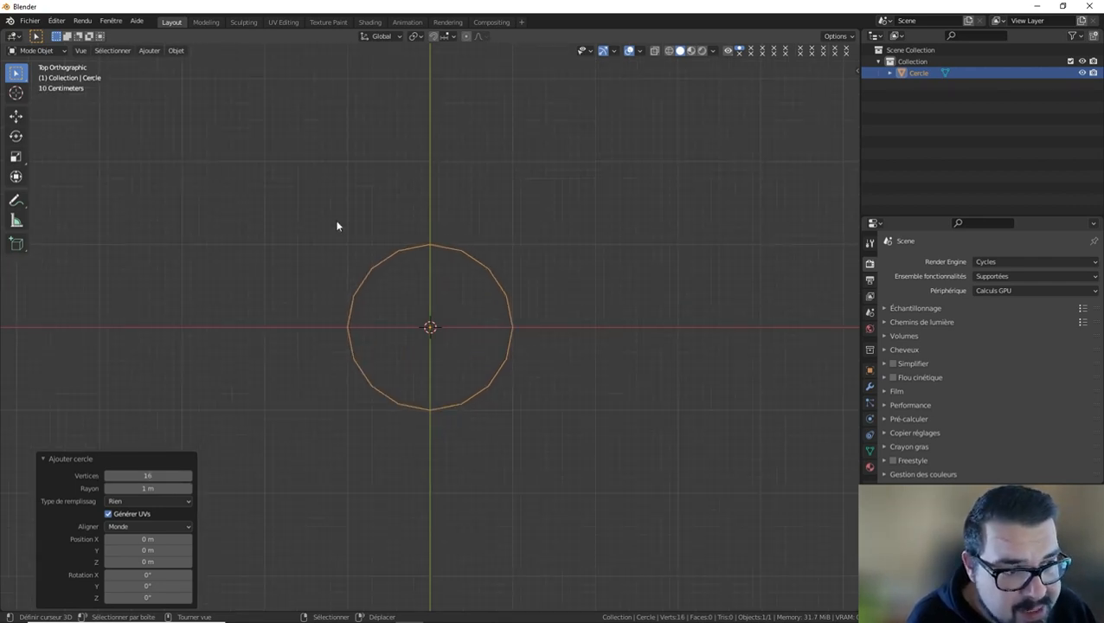
In Edit Mode, extrude the whole circle inward, scaled to about 0.80 in X and Y with Z locked.
{"action": "key", "text": "Tab"}
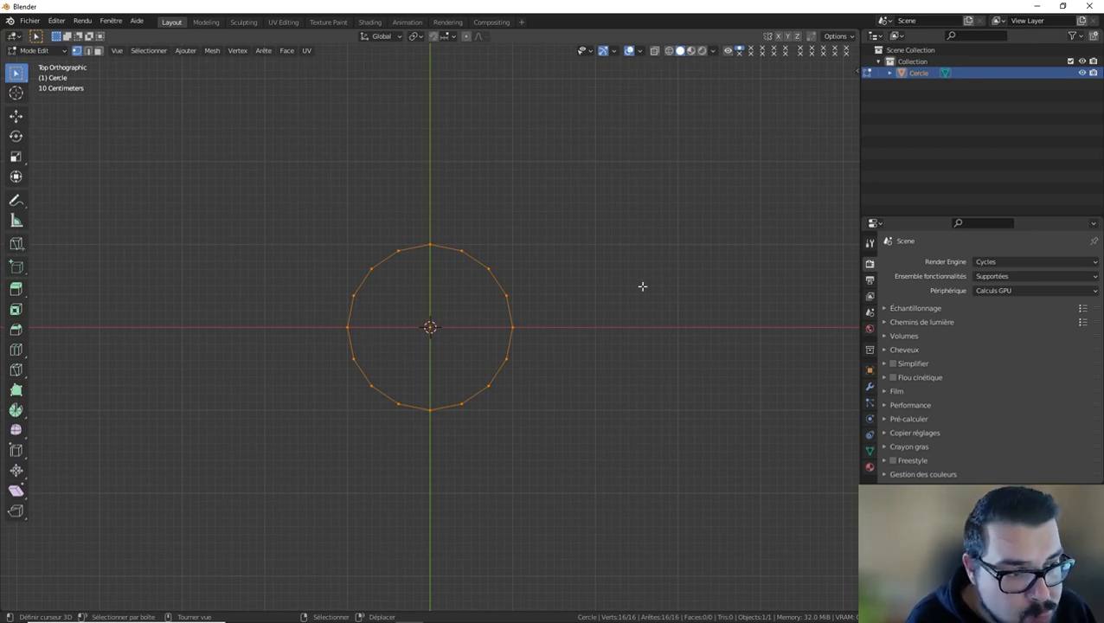
{"action": "key", "text": "e"}
{"action": "key", "text": "s"}
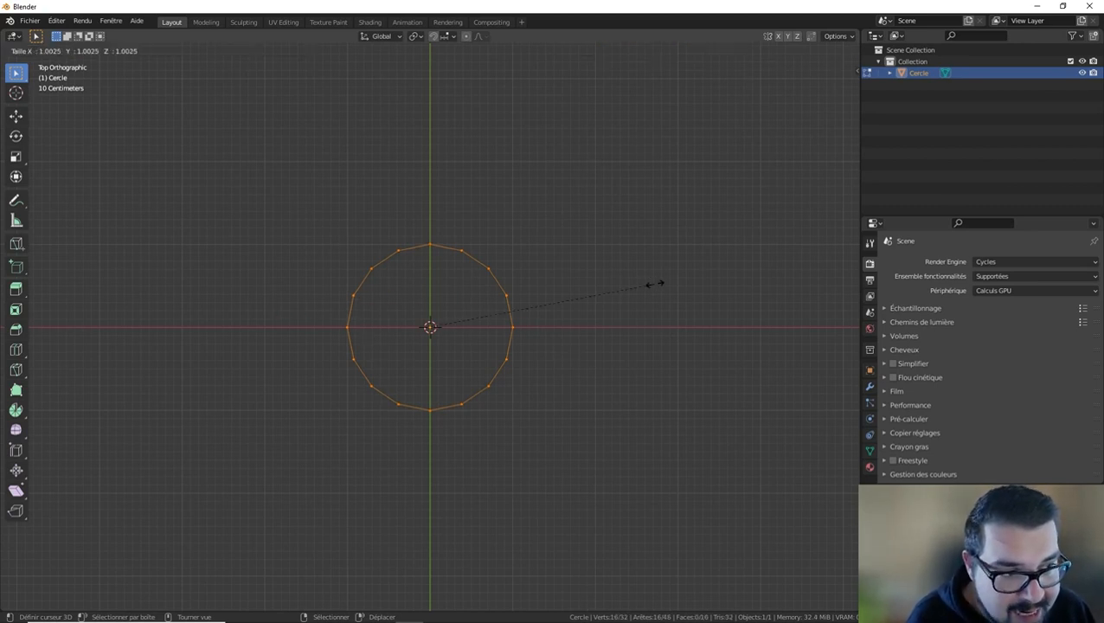
{"action": "key", "text": "shift+z"}
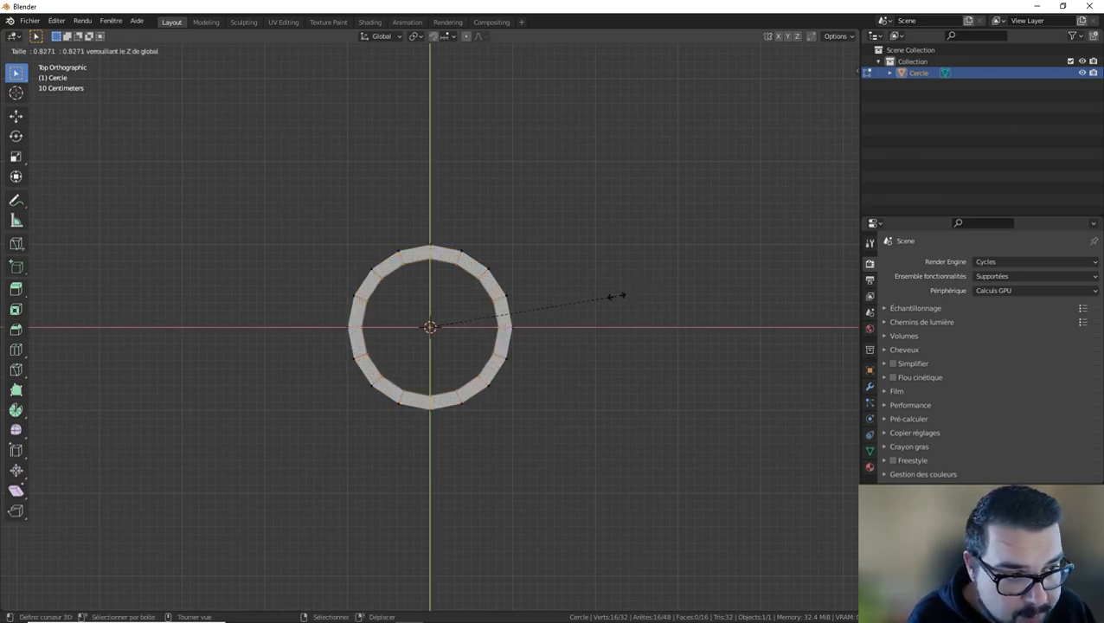
{"action": "left_click", "coordinate": [611, 297]}
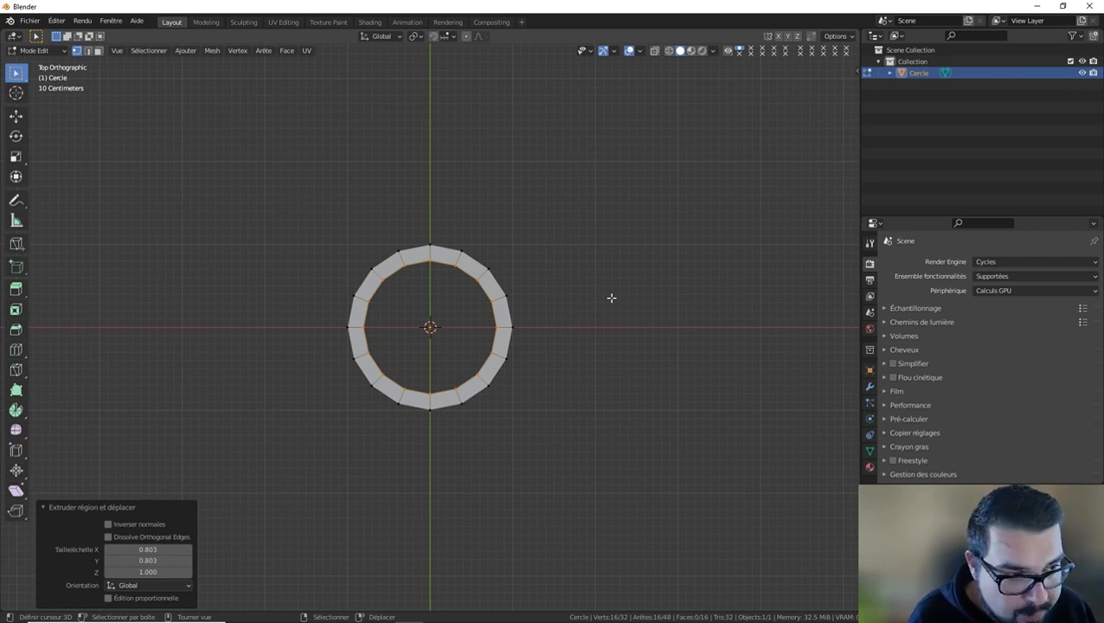
Extrude the inner edge loop inward twice more with Z locked, scaling to about 0.75 and 0.66.
{"action": "key", "text": "e"}
{"action": "key", "text": "s"}
{"action": "key", "text": "shift+z"}
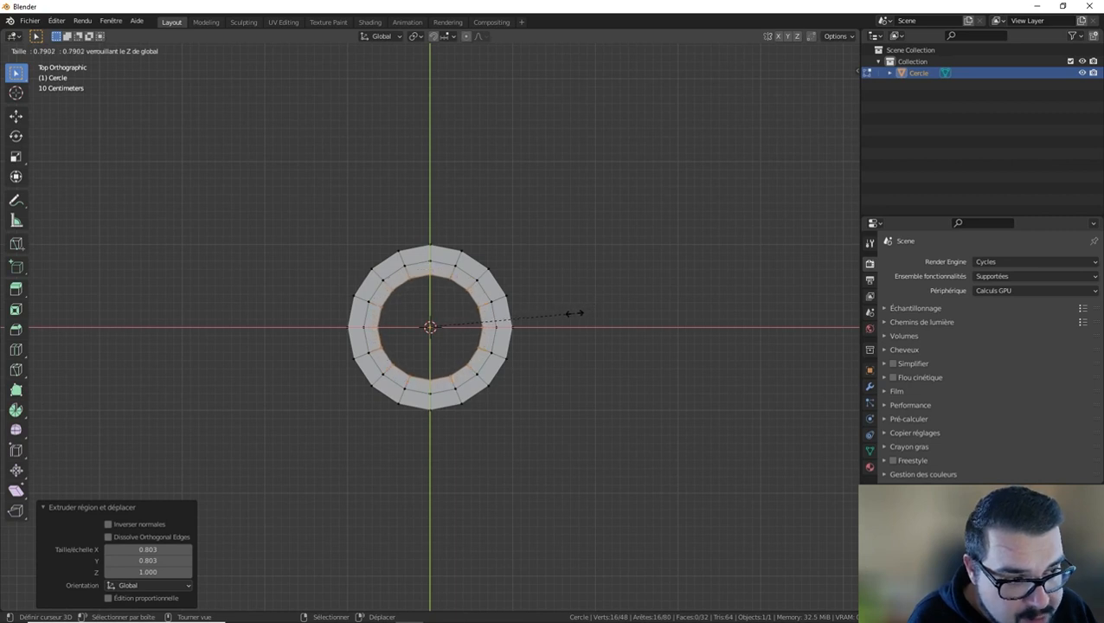
{"action": "left_click", "coordinate": [567, 313]}
{"action": "key", "text": "e"}
{"action": "key", "text": "s"}
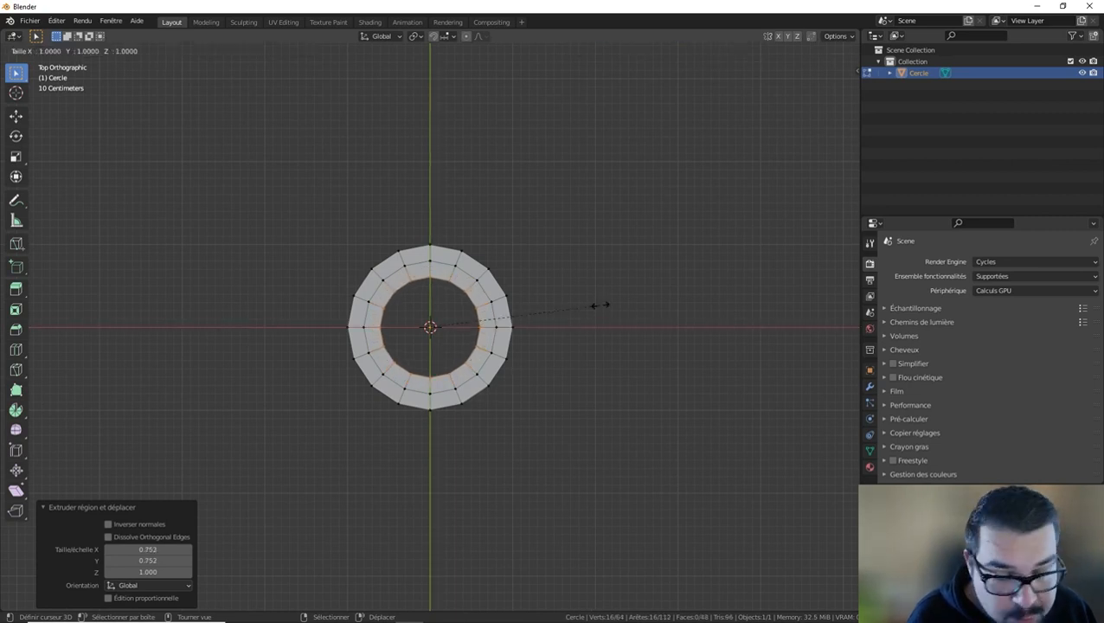
{"action": "key", "text": "shift+z"}
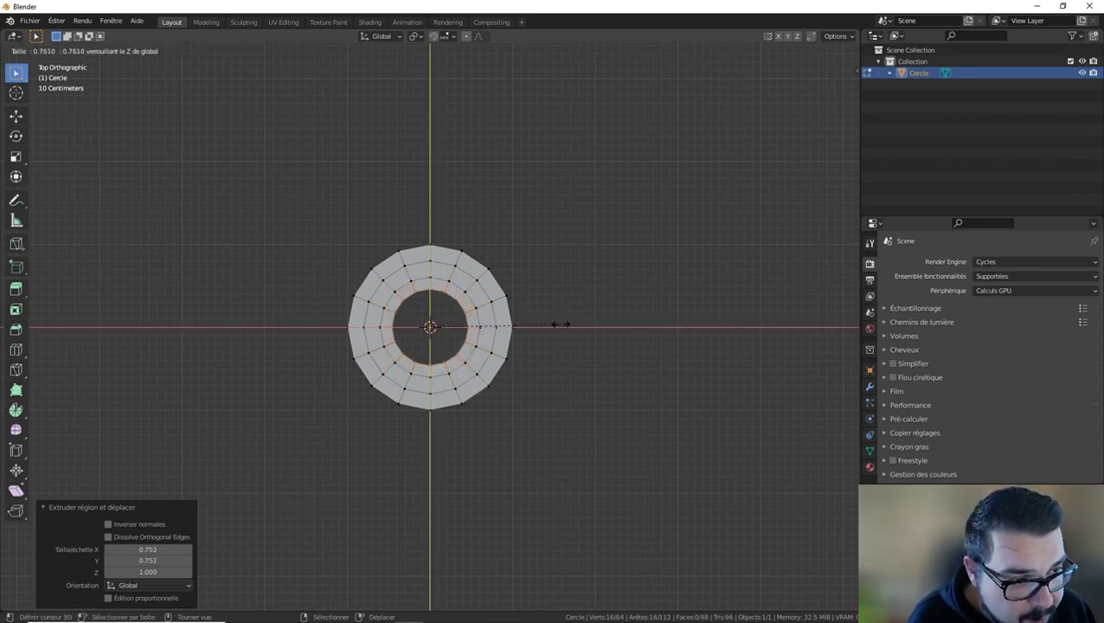
{"action": "left_click", "coordinate": [547, 331]}
Extrude two further rings toward the centre with Z locked, scaled to about 0.52 and 0.48, leaving a small central hole.
{"action": "key", "text": "e"}
{"action": "key", "text": "s"}
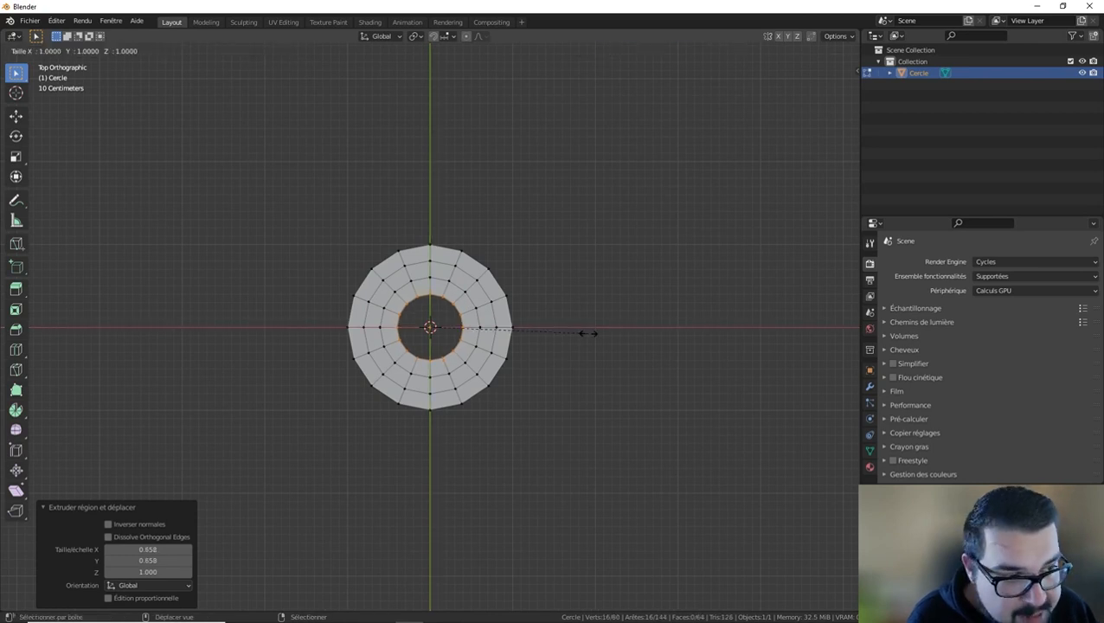
{"action": "key", "text": "shift+z"}
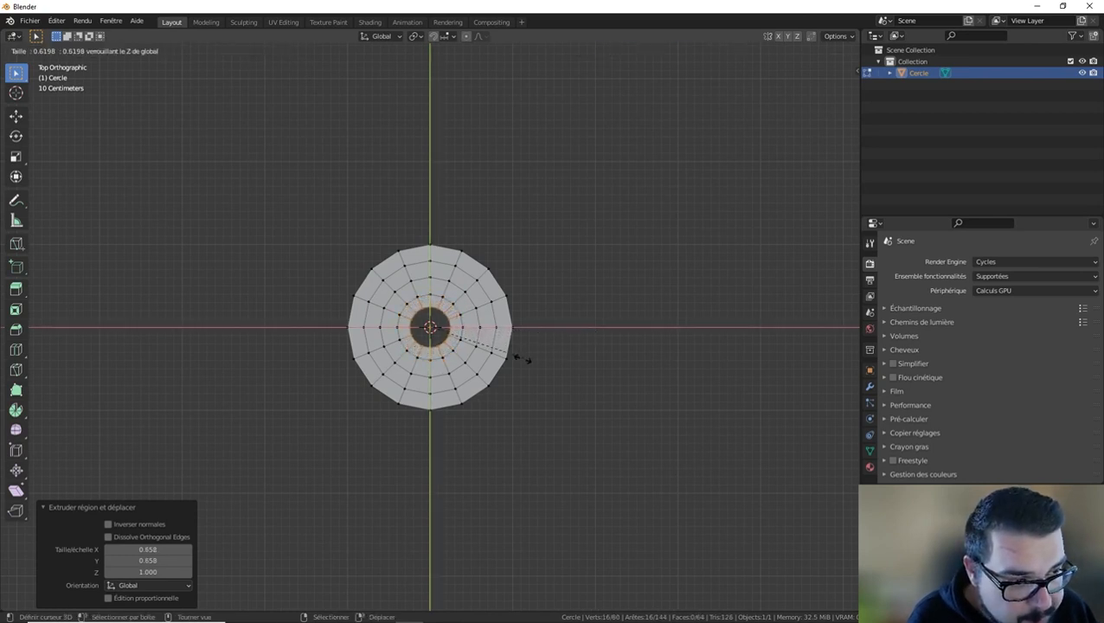
{"action": "left_click", "coordinate": [503, 364]}
{"action": "key", "text": "s"}
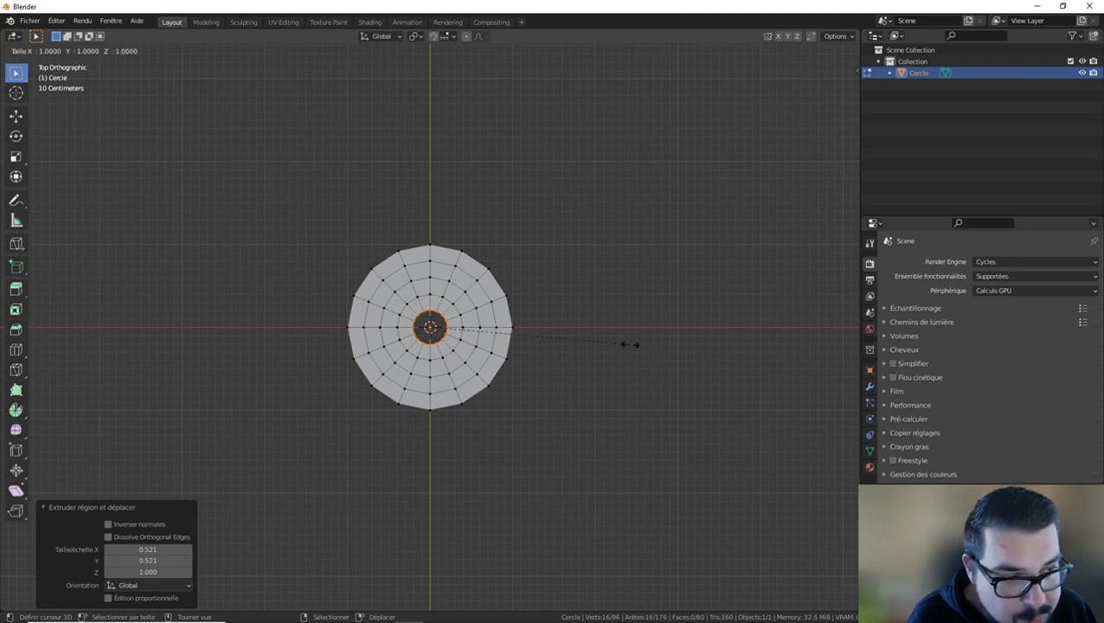
{"action": "key", "text": "shift+z"}
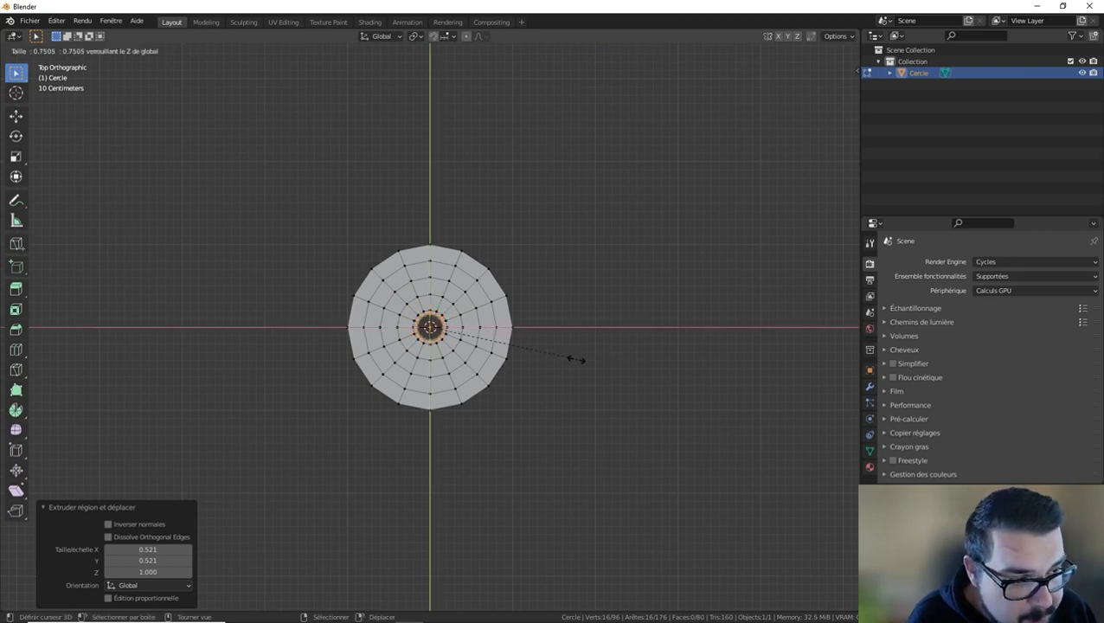
{"action": "left_click", "coordinate": [517, 367]}
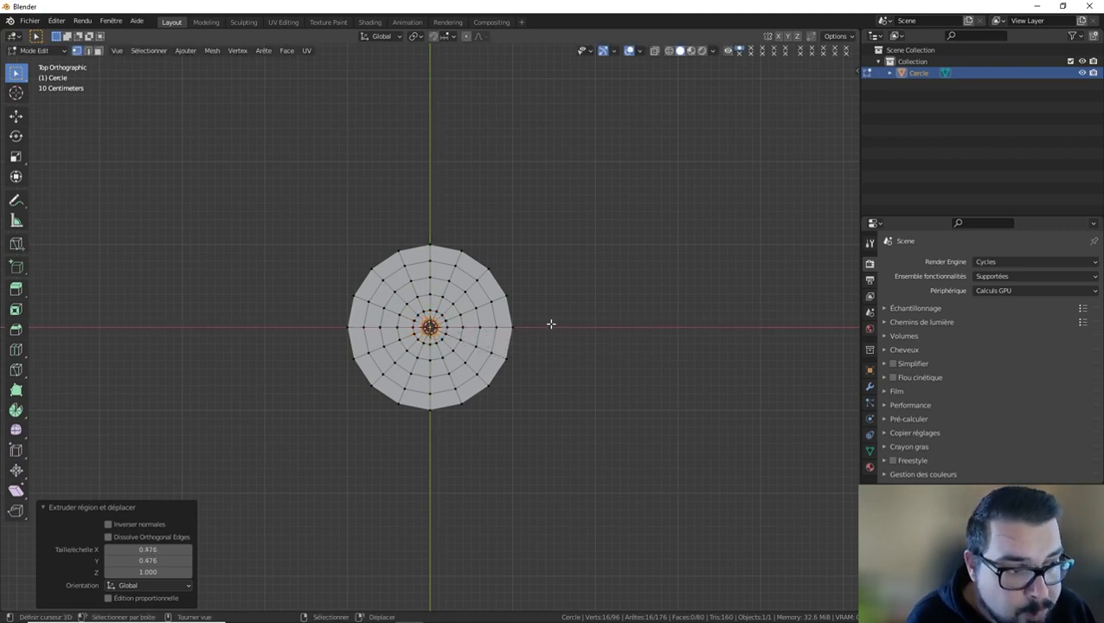
{"action": "scroll", "coordinate": [555, 330], "scroll_direction": "up", "scroll_amount": 4}
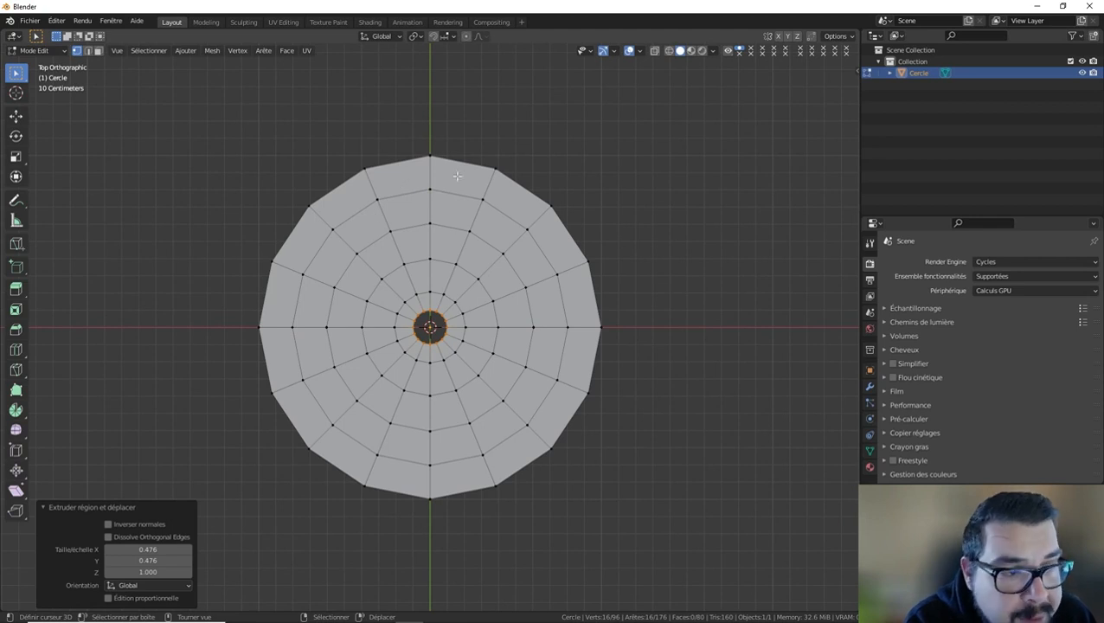
{"action": "scroll", "coordinate": [456, 181], "scroll_direction": "down", "scroll_amount": 1}
Return to Object Mode, apply the circle's scale and set its origin to geometry.
{"action": "key", "text": "Tab"}
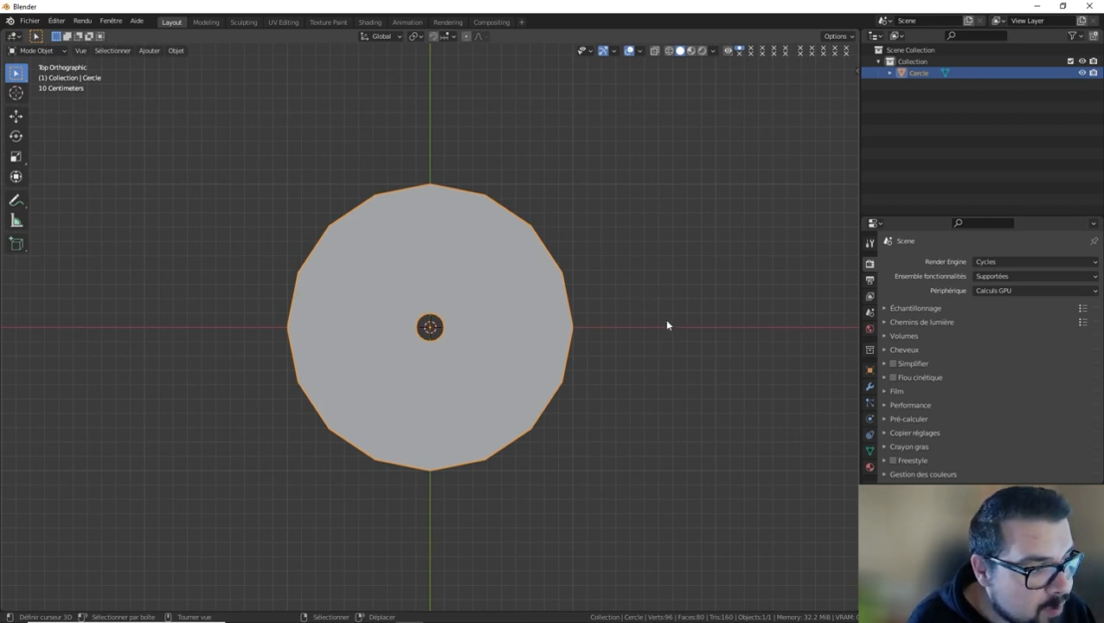
{"action": "key", "text": "q"}
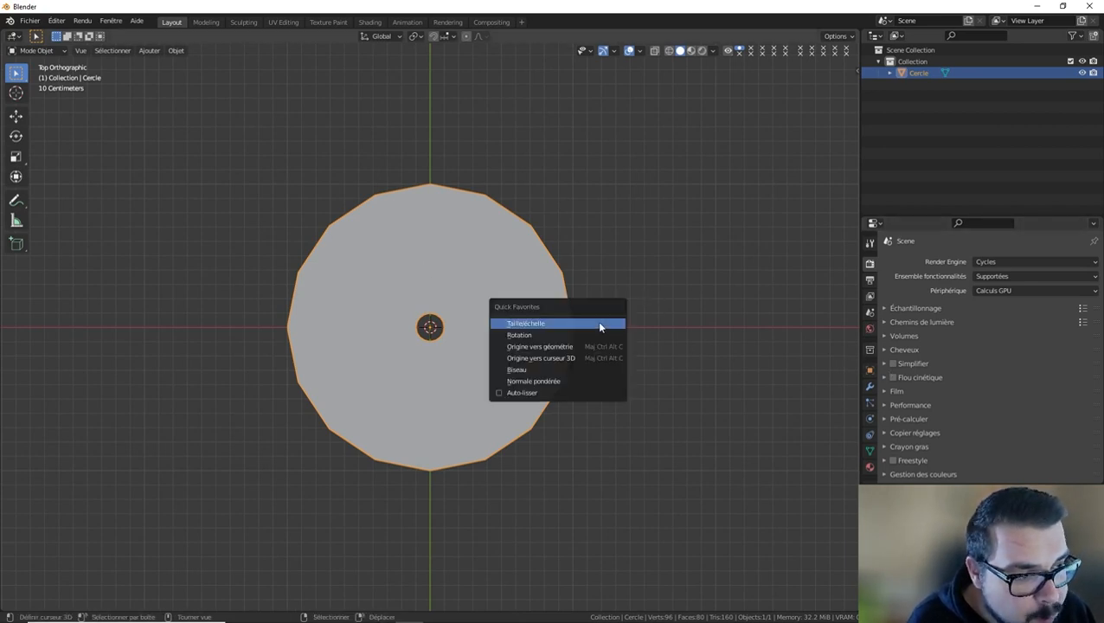
{"action": "left_click", "coordinate": [547, 323]}
{"action": "key", "text": "q"}
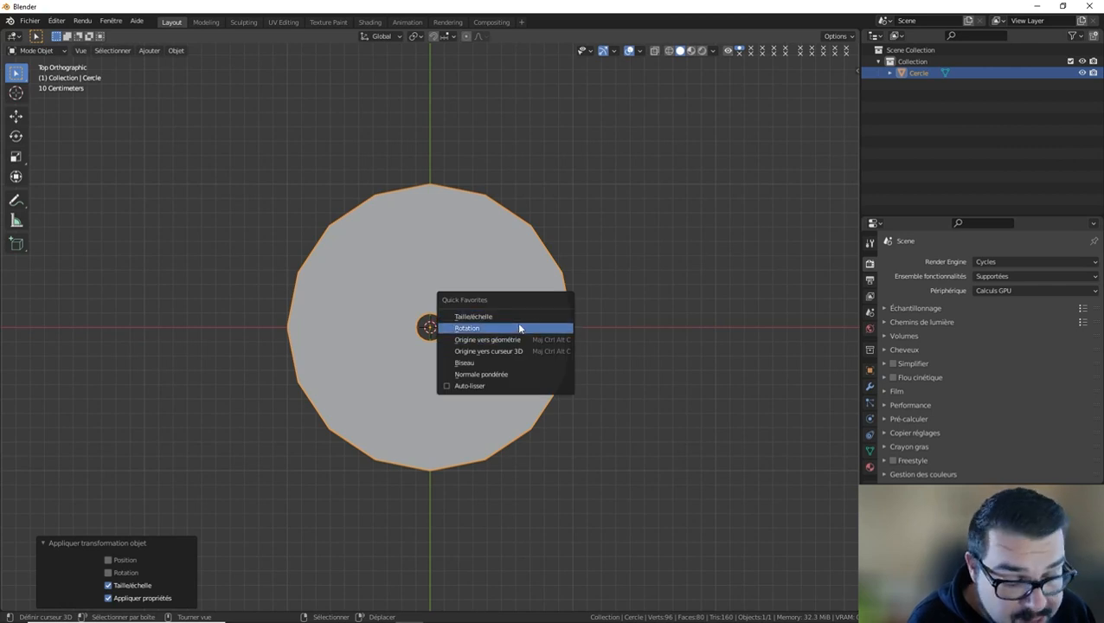
{"action": "left_click", "coordinate": [490, 340]}
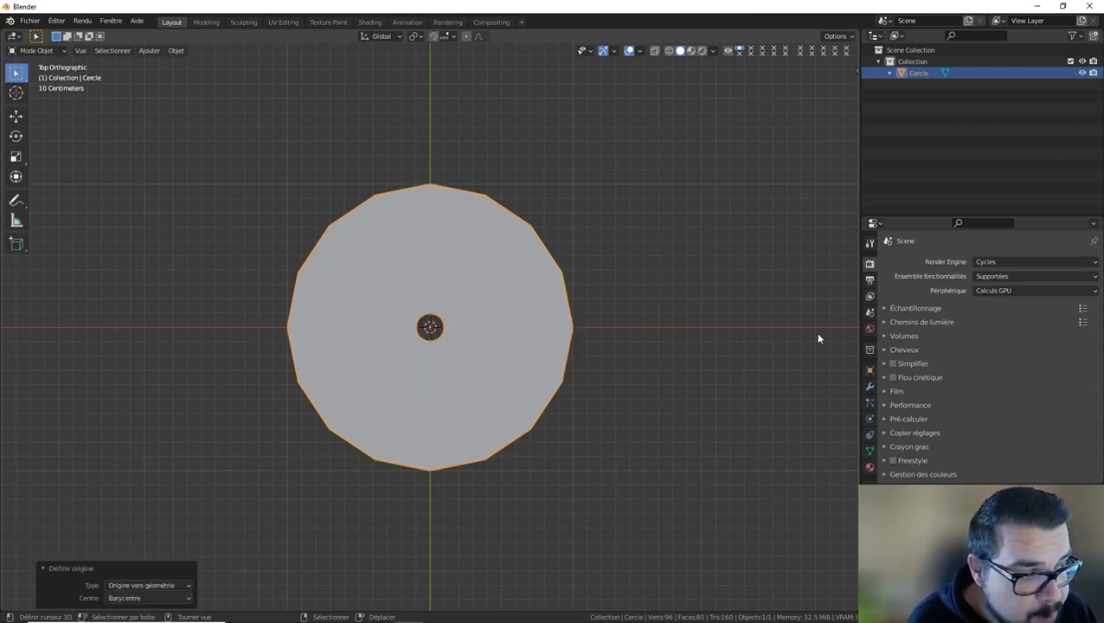
Add a Wireframe (Fil de fer) modifier to the ringed circle.
{"action": "left_click", "coordinate": [871, 386]}
{"action": "left_click", "coordinate": [941, 263]}
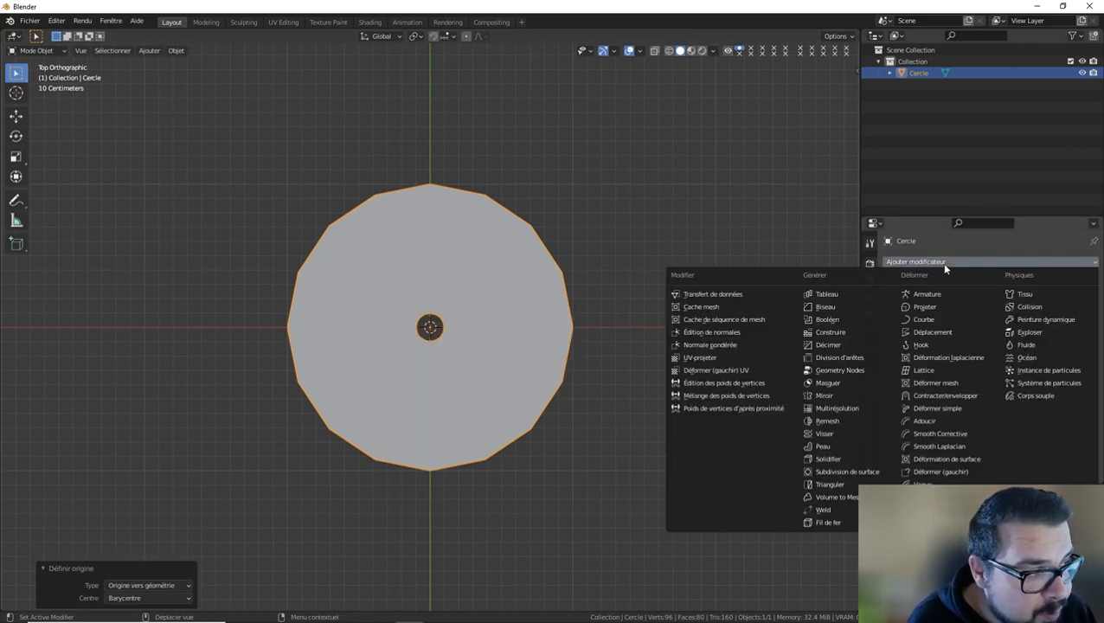
{"action": "left_click", "coordinate": [843, 522]}
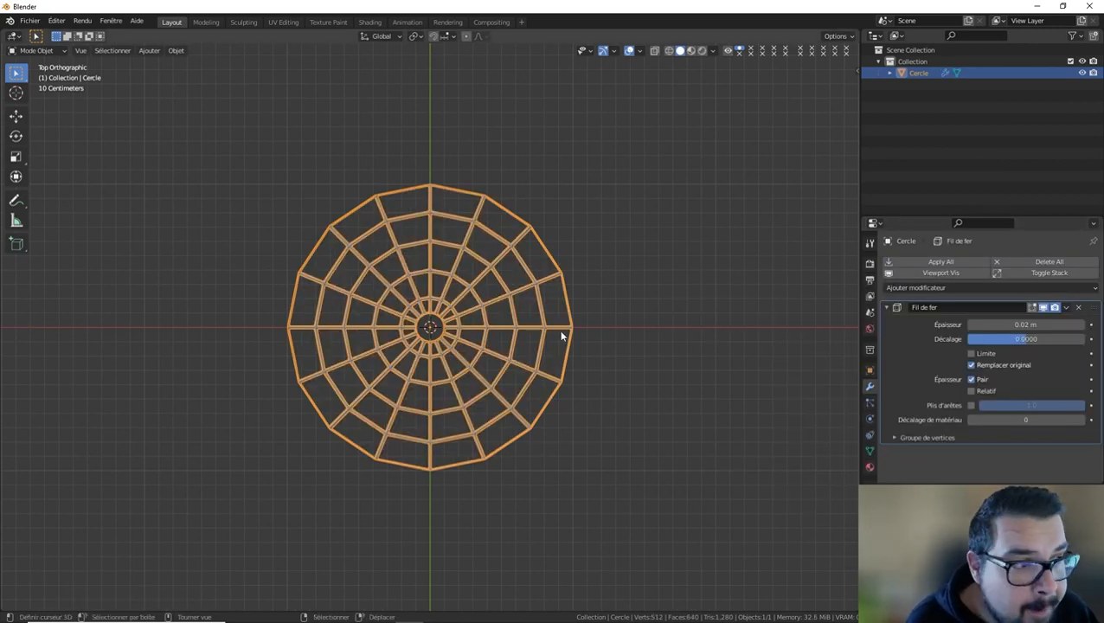
Select the 16 edges of the outer rim in Edit Mode and try to dissolve or delete them.
{"action": "key", "text": "Tab"}
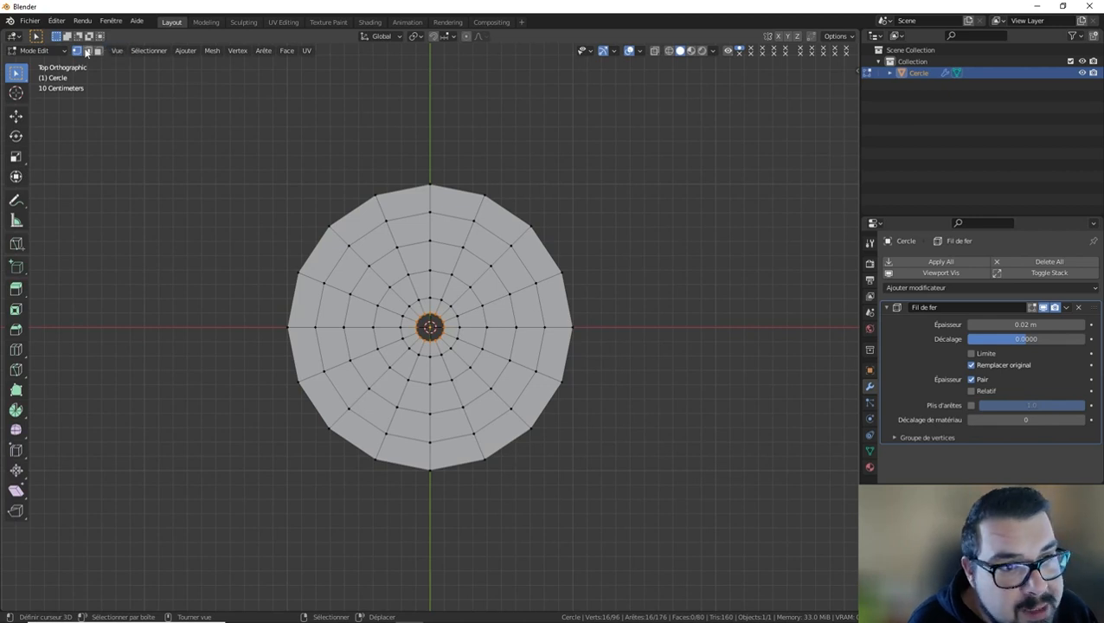
{"action": "left_click", "coordinate": [87, 52]}
{"action": "right_click", "coordinate": [502, 206]}
{"action": "right_click", "coordinate": [453, 189], "text": "shift"}
{"action": "right_click", "coordinate": [401, 184], "text": "shift"}
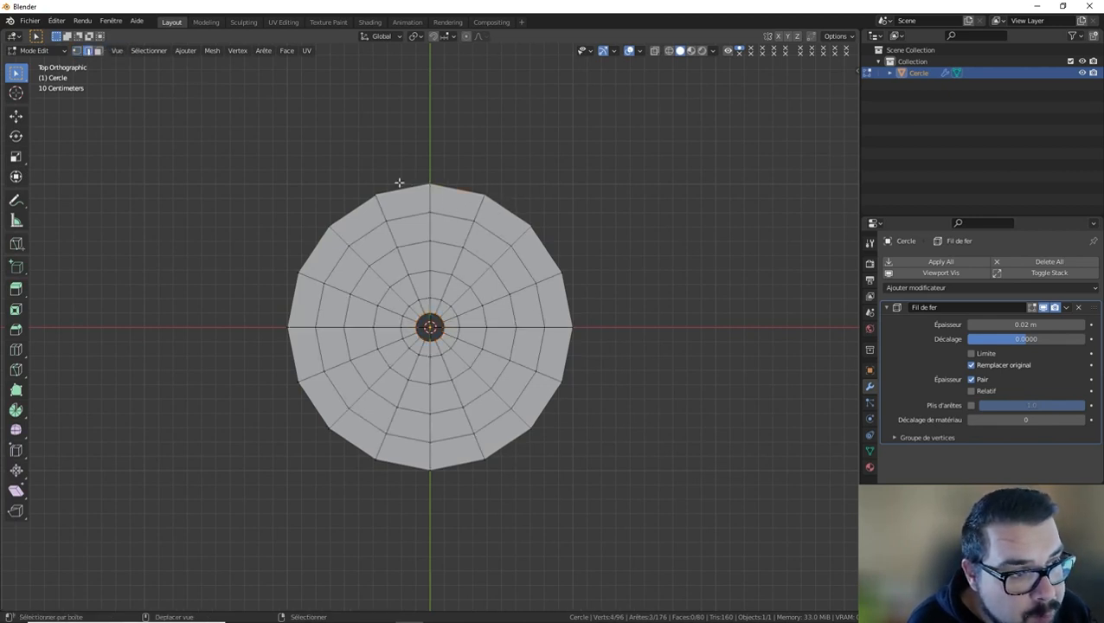
{"action": "right_click", "coordinate": [353, 208], "text": "shift"}
{"action": "right_click", "coordinate": [317, 245], "text": "shift"}
{"action": "right_click", "coordinate": [293, 303], "text": "shift"}
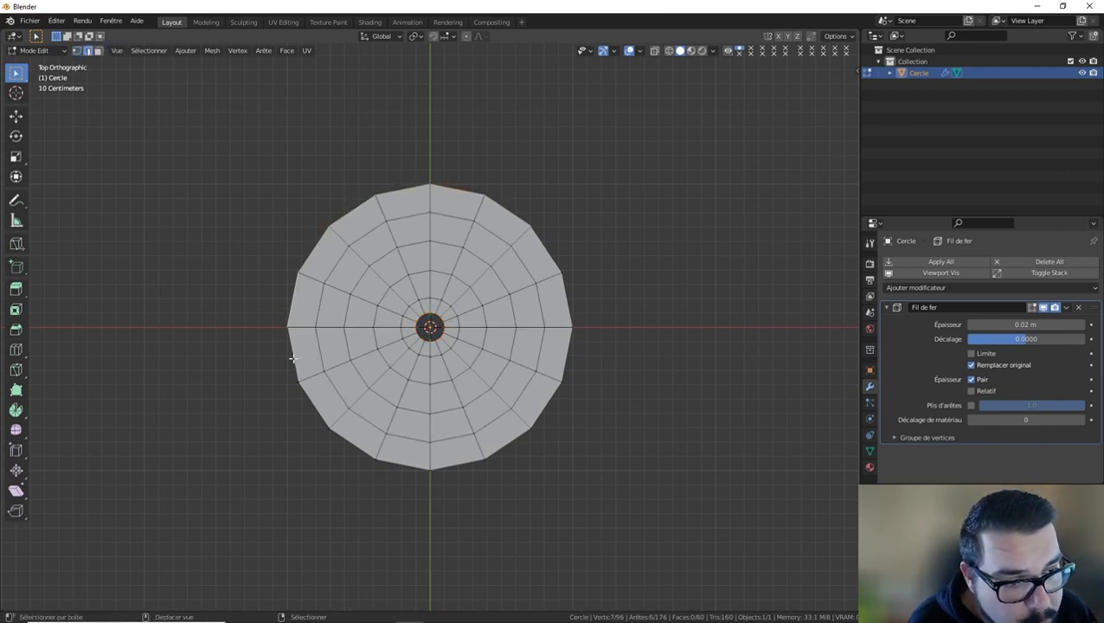
{"action": "right_click", "coordinate": [293, 353], "text": "shift"}
{"action": "right_click", "coordinate": [313, 402], "text": "shift"}
{"action": "right_click", "coordinate": [350, 439], "text": "shift"}
{"action": "right_click", "coordinate": [412, 464], "text": "shift"}
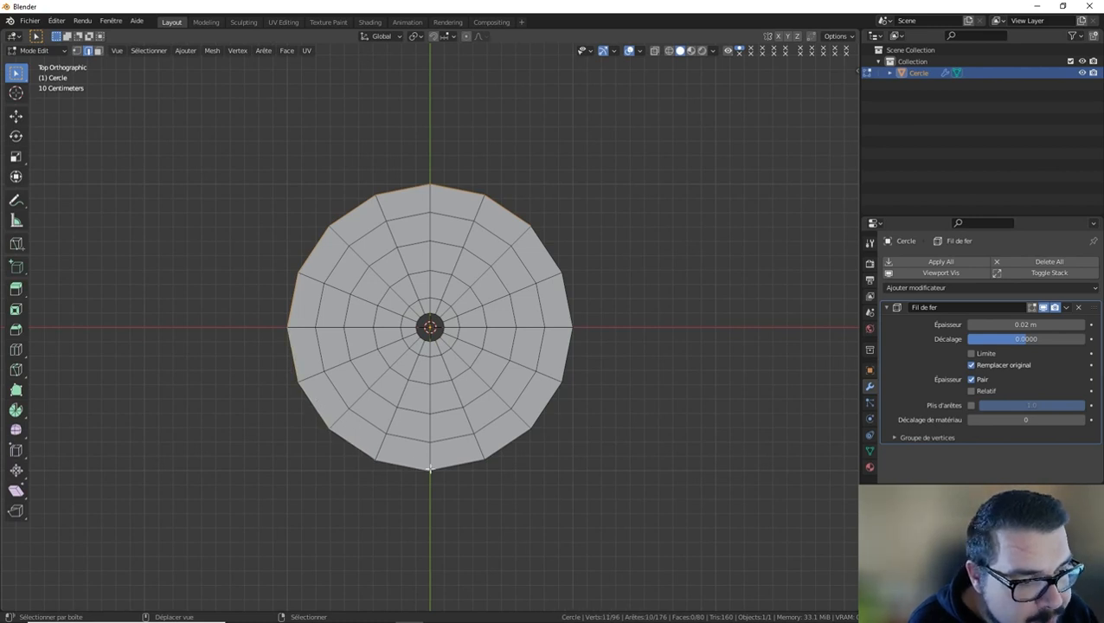
{"action": "right_click", "coordinate": [462, 467], "text": "shift"}
{"action": "right_click", "coordinate": [519, 443], "text": "shift"}
{"action": "right_click", "coordinate": [555, 405], "text": "shift"}
{"action": "right_click", "coordinate": [569, 353], "text": "shift"}
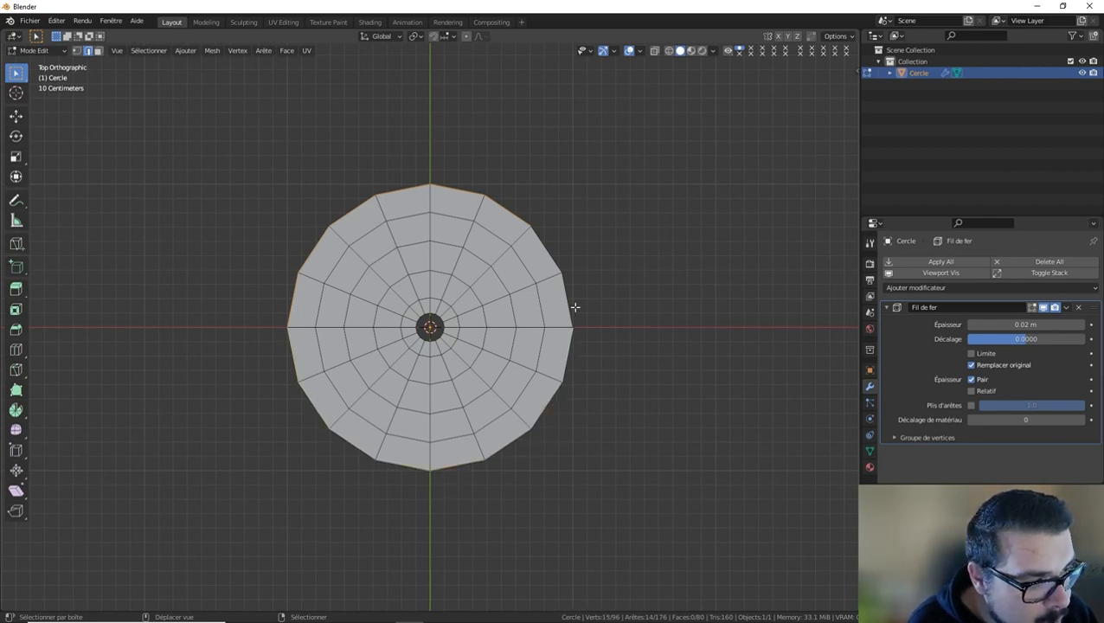
{"action": "right_click", "coordinate": [568, 301], "text": "shift"}
{"action": "right_click", "coordinate": [551, 244], "text": "shift"}
{"action": "key", "text": "x"}
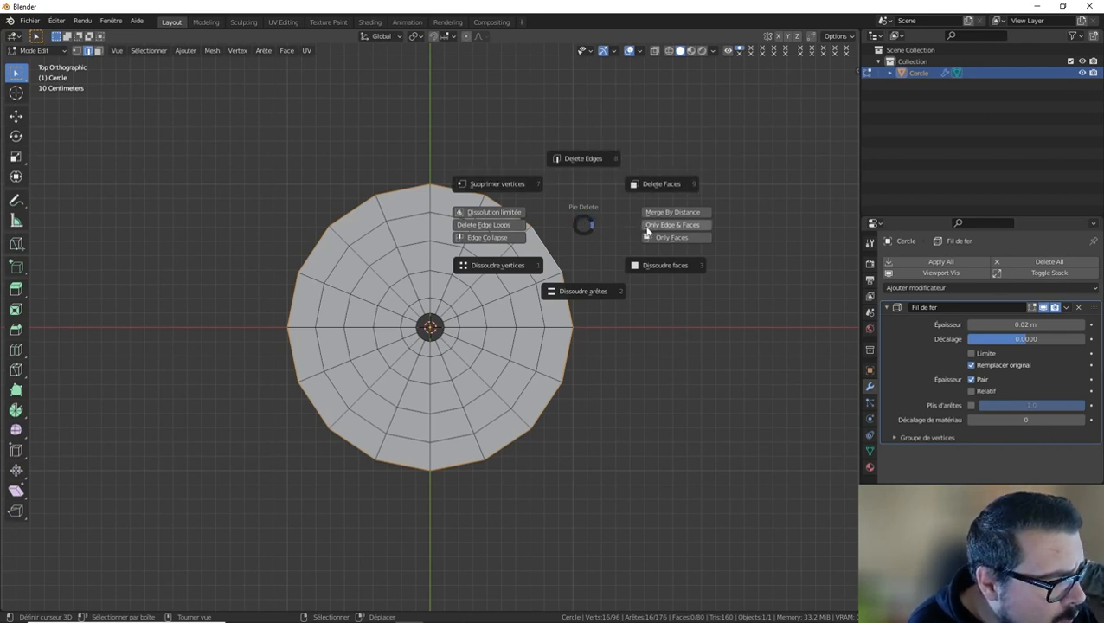
{"action": "left_click", "coordinate": [582, 289]}
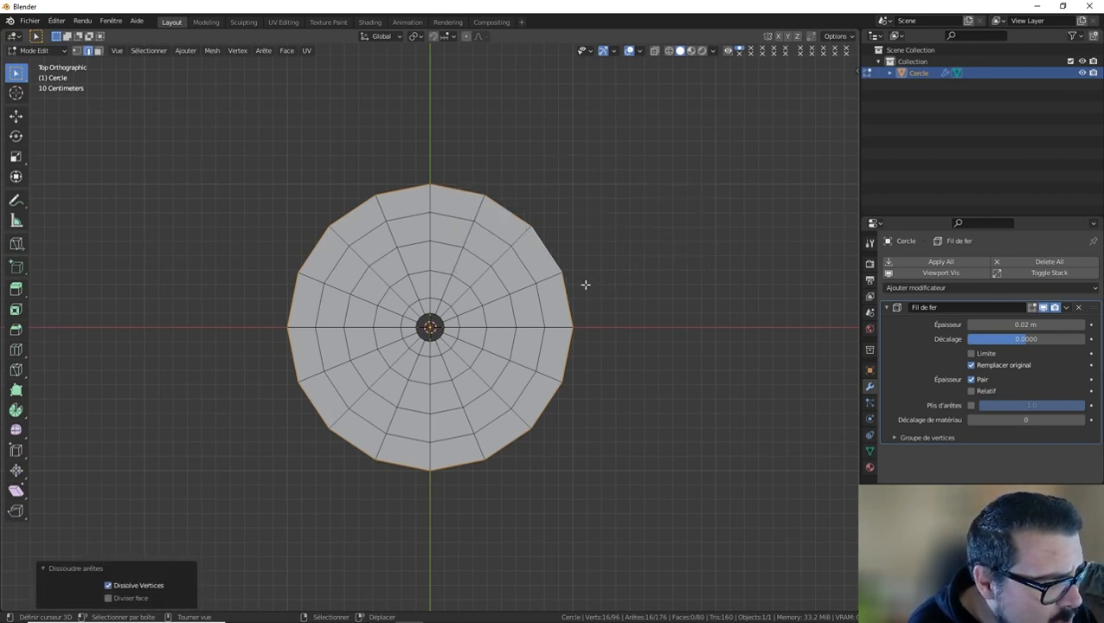
{"action": "key", "text": "x"}
{"action": "left_click", "coordinate": [590, 247]}
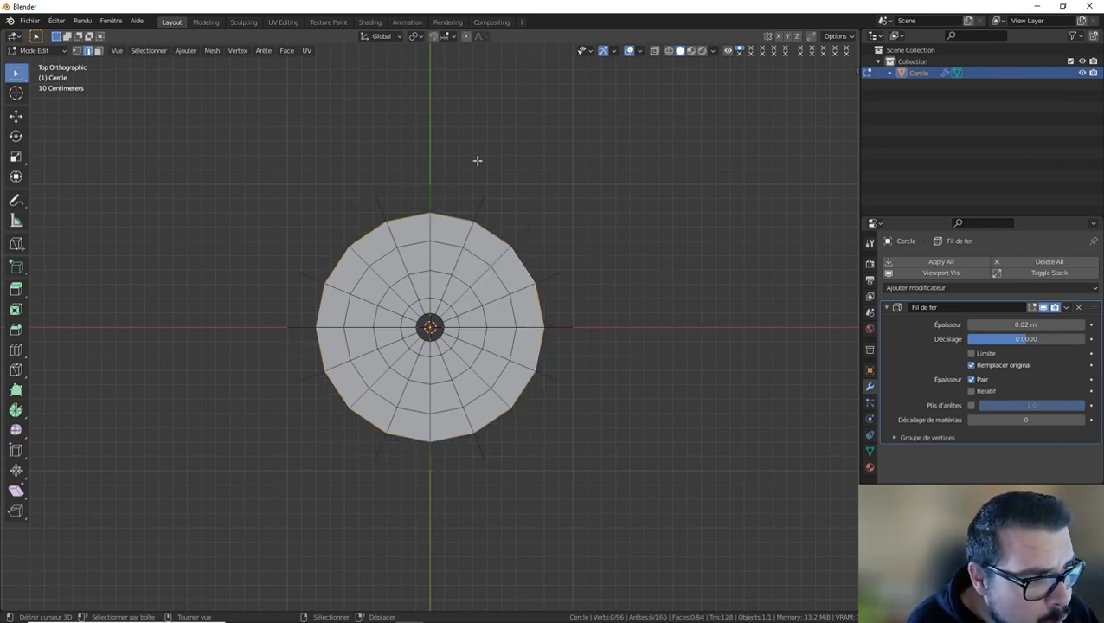
Try the Wireframe modifier's boundary (Limite) option on the trimmed web, and undo it together with the rim edge deletion.
{"action": "key", "text": "Tab"}
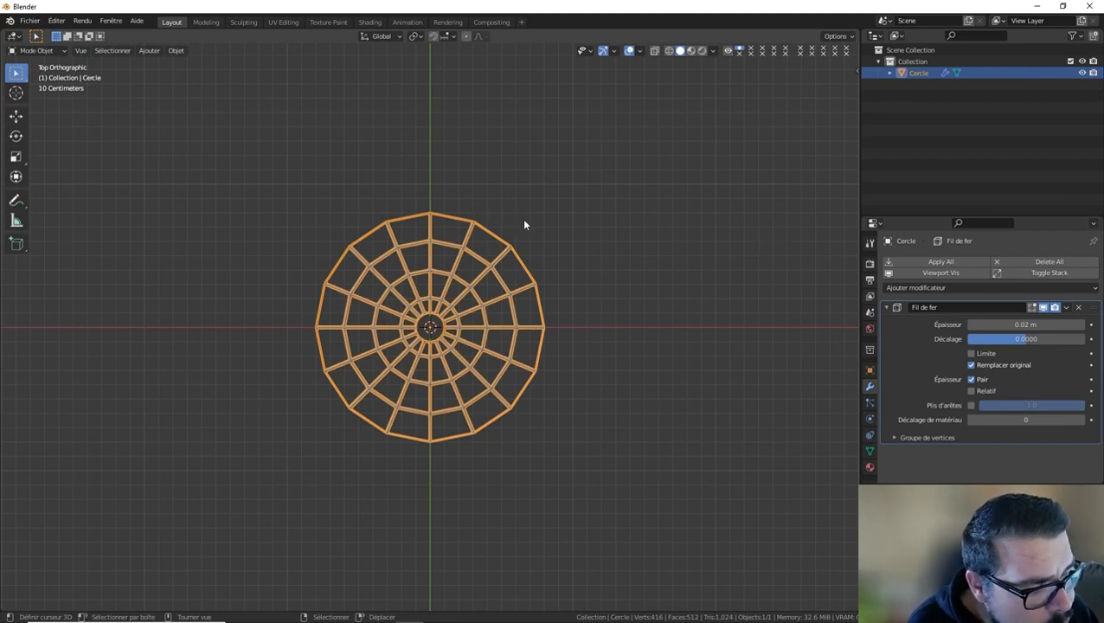
{"action": "left_click", "coordinate": [972, 354]}
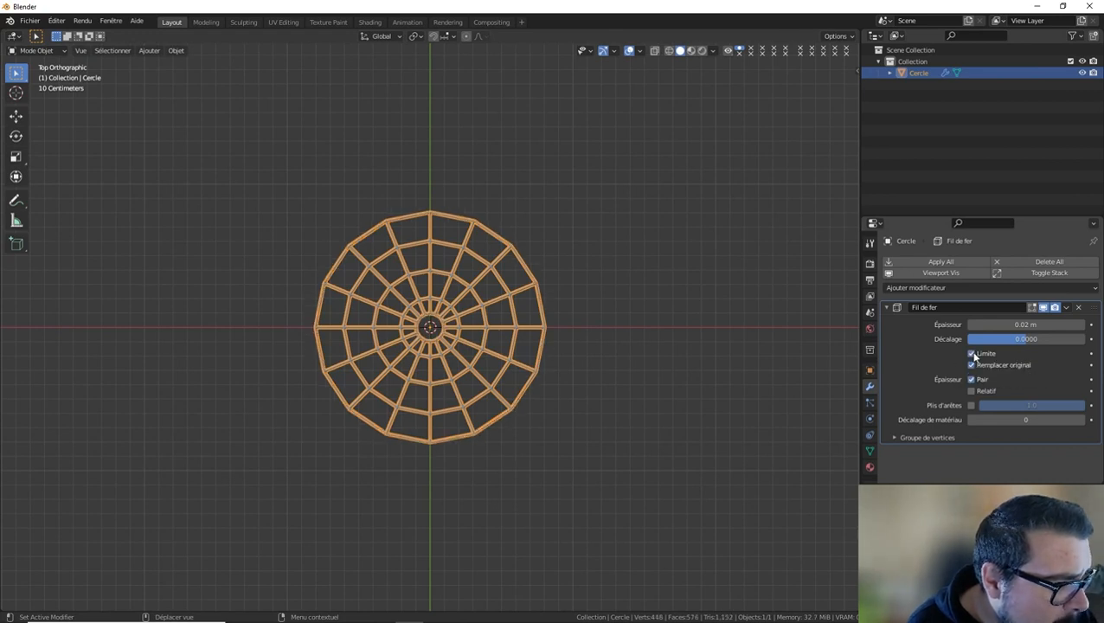
{"action": "key", "text": "Tab"}
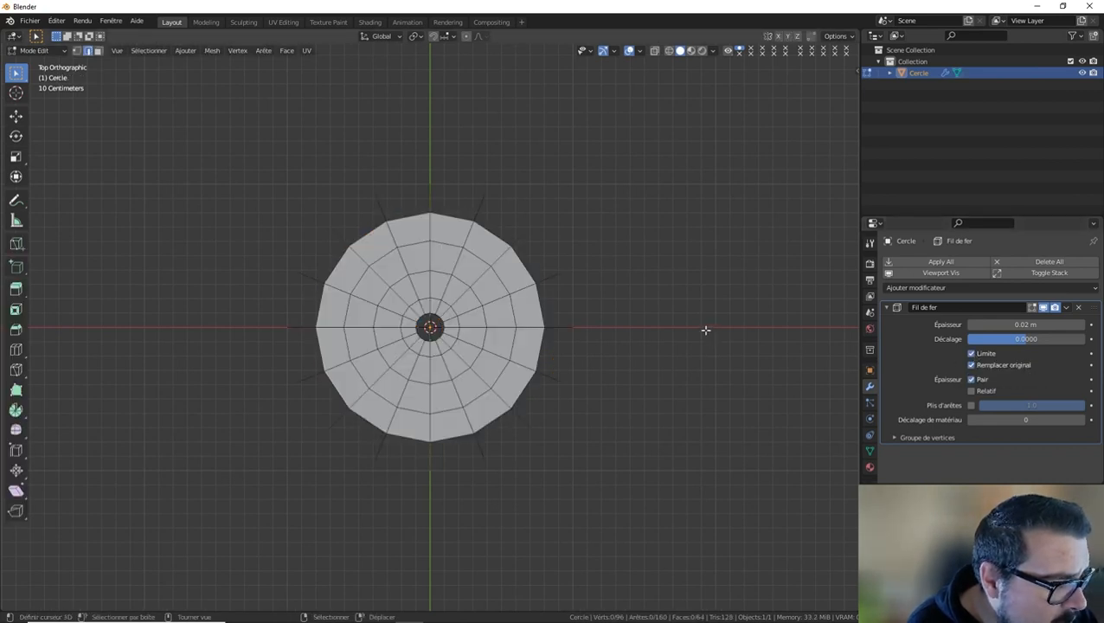
{"action": "key", "text": "Tab"}
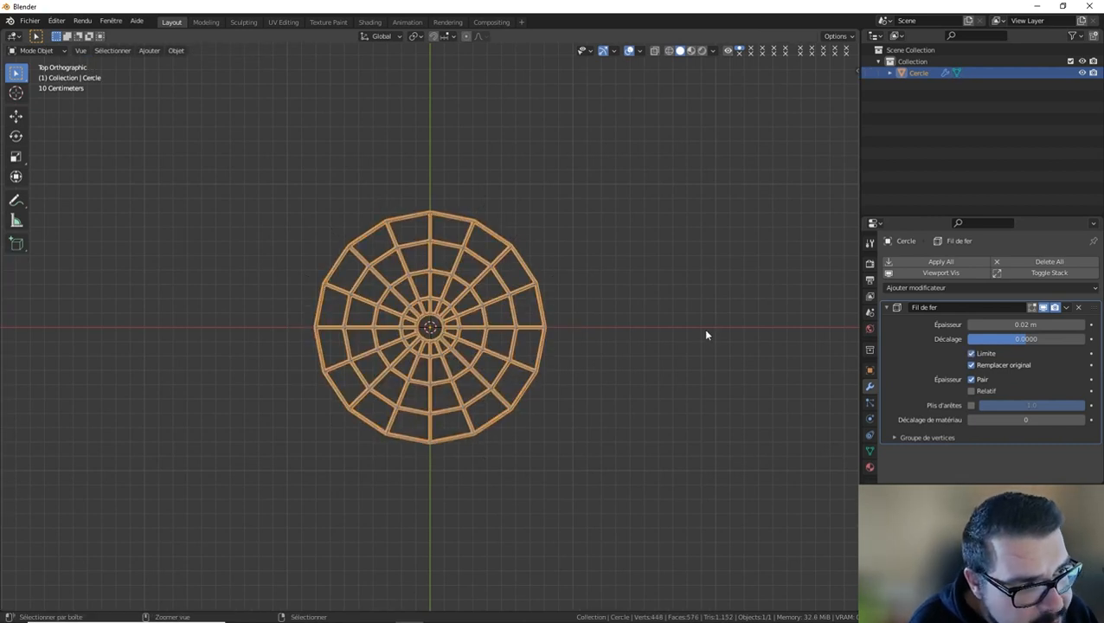
{"action": "key", "text": "Tab"}
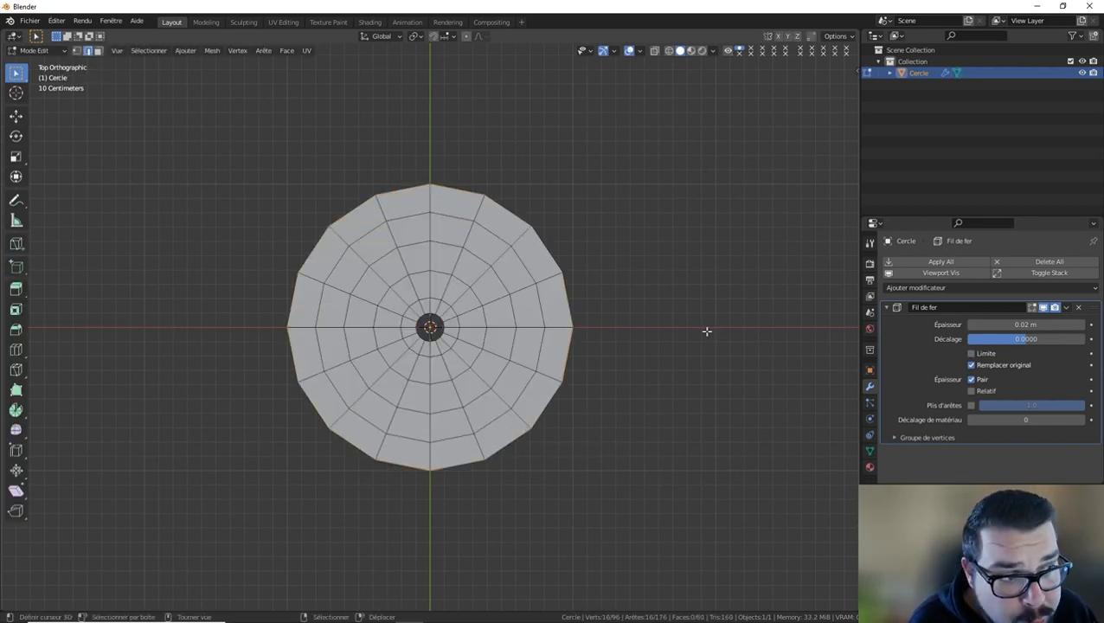
{"action": "key", "text": "Tab"}
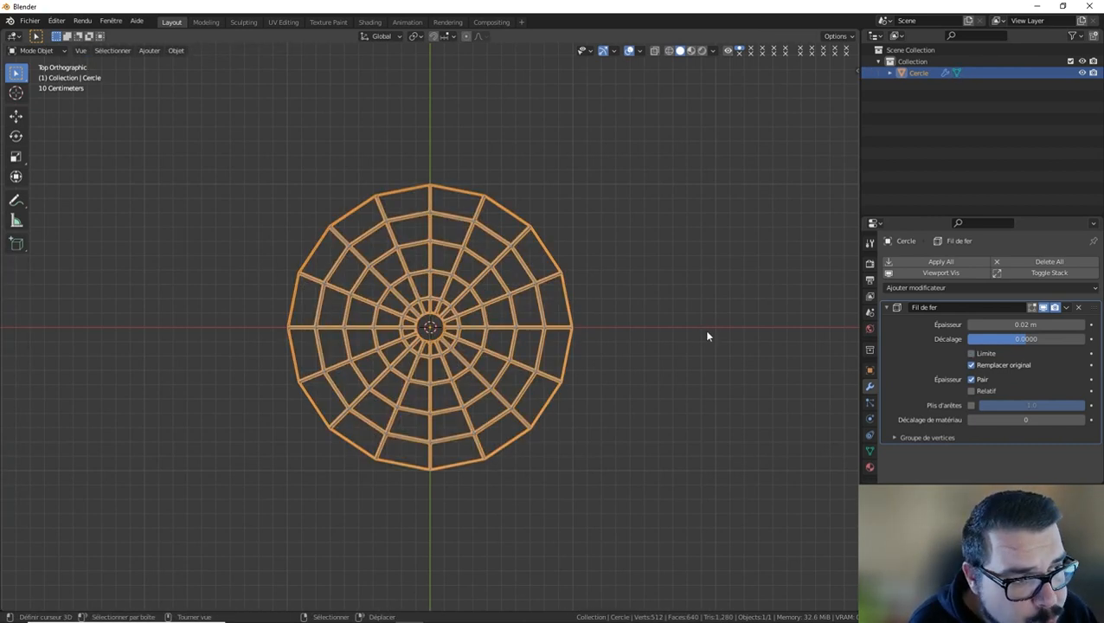
Enable the boundary (Limite) option of the Wireframe modifier, inspect the web's centre and collapse the modifier's settings.
{"action": "left_click", "coordinate": [971, 356]}
{"action": "scroll", "coordinate": [550, 275], "scroll_direction": "up", "scroll_amount": 4}
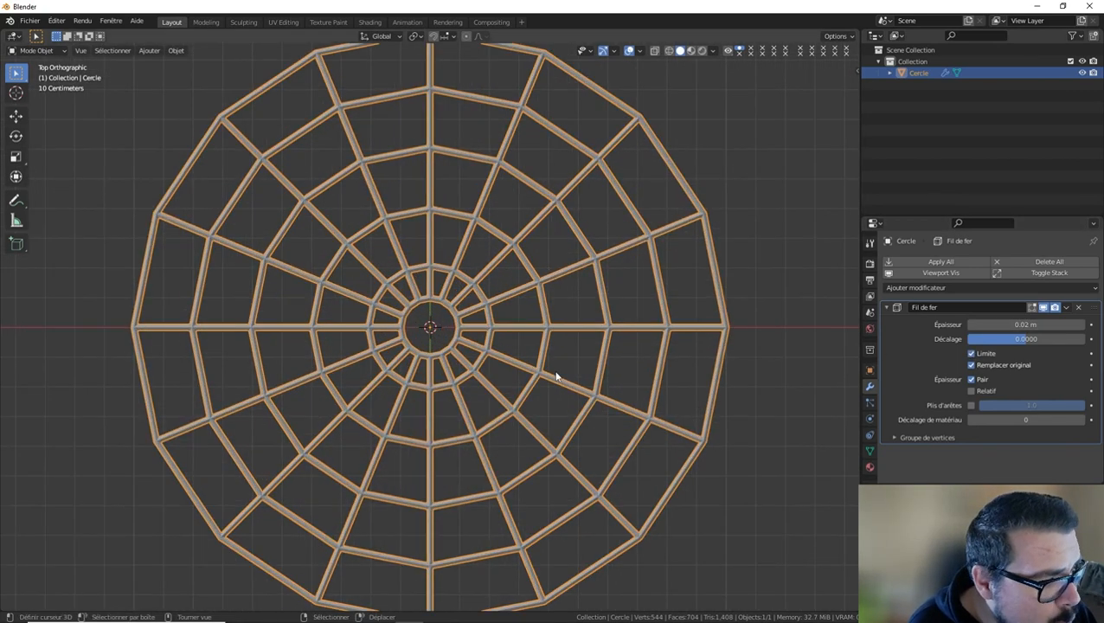
{"action": "scroll", "coordinate": [552, 376], "scroll_direction": "up", "scroll_amount": 6}
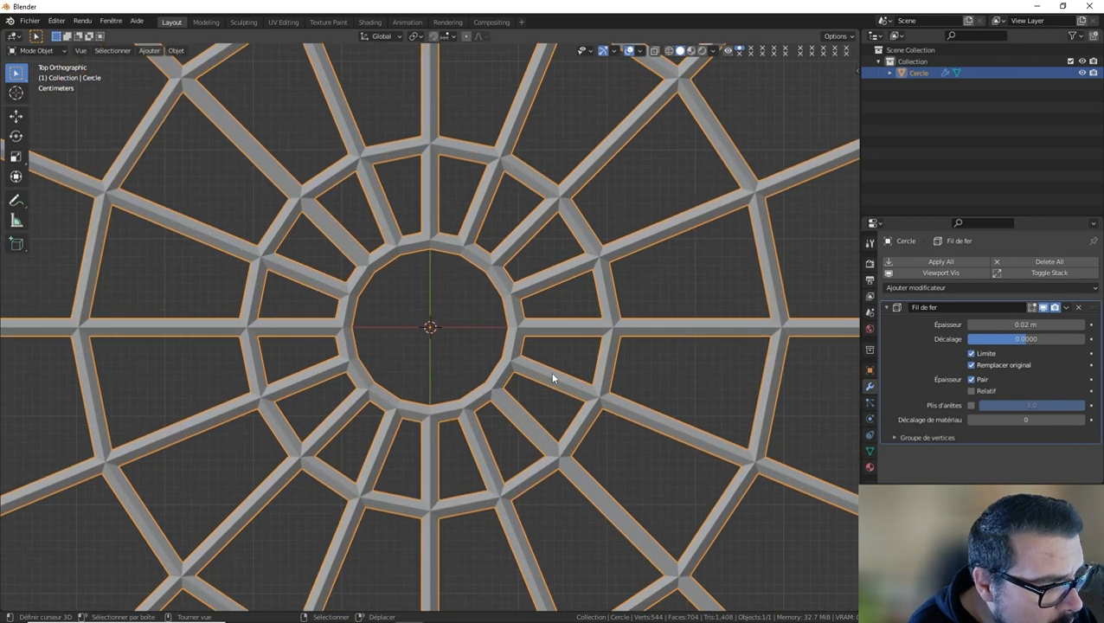
{"action": "left_click", "coordinate": [887, 307]}
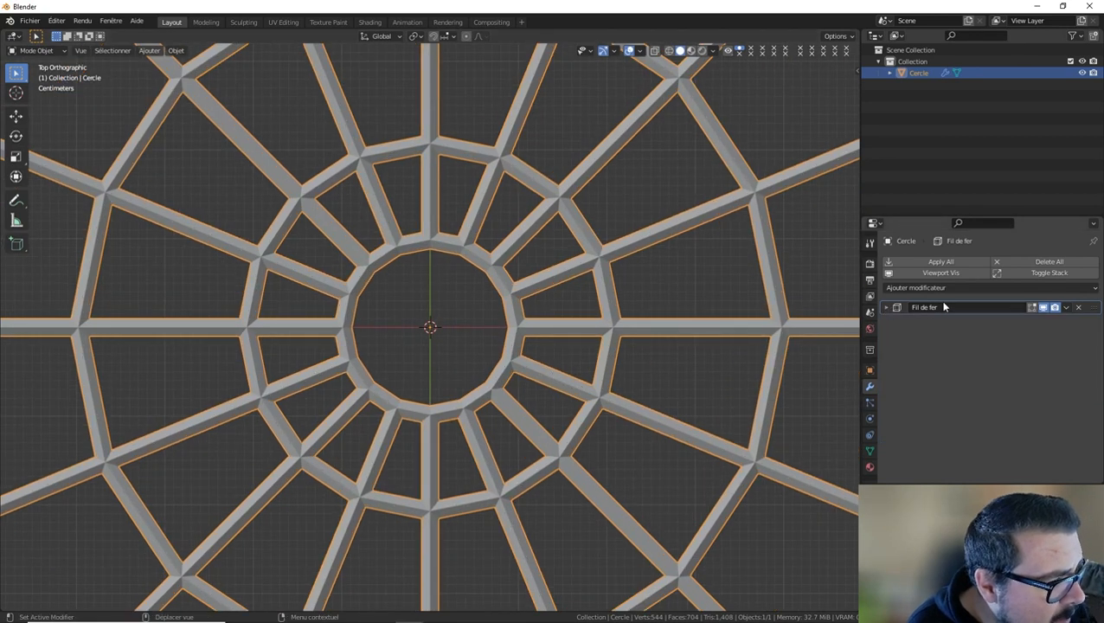
Add a Bevel (Biseau) modifier with width type Absolu, an amount of 0.02 m and 2 segments.
{"action": "left_click", "coordinate": [904, 287]}
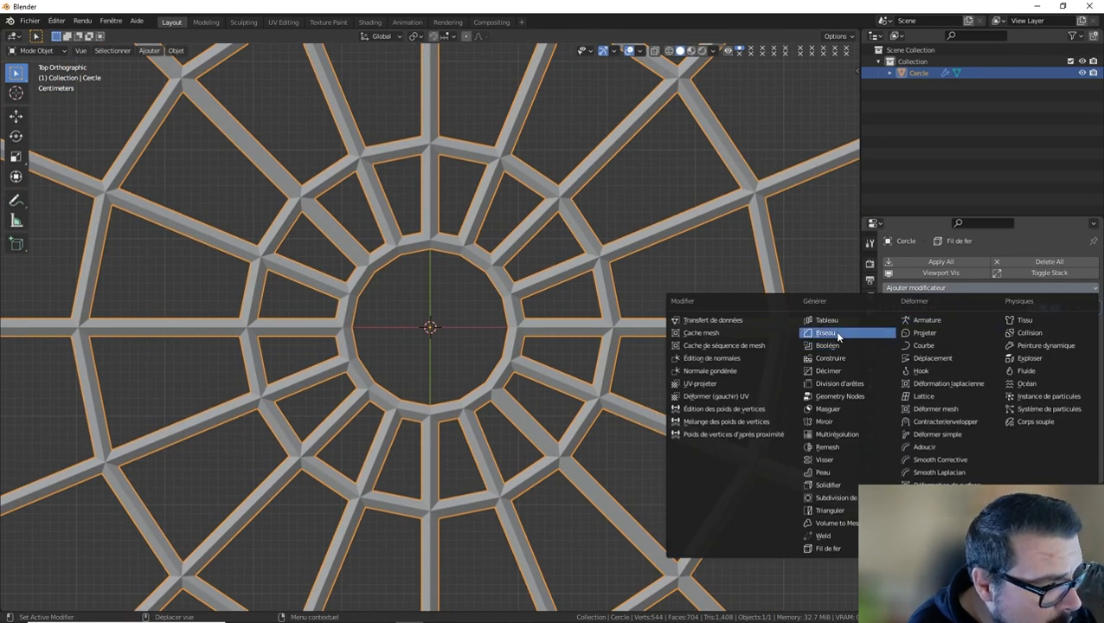
{"action": "left_click", "coordinate": [826, 333]}
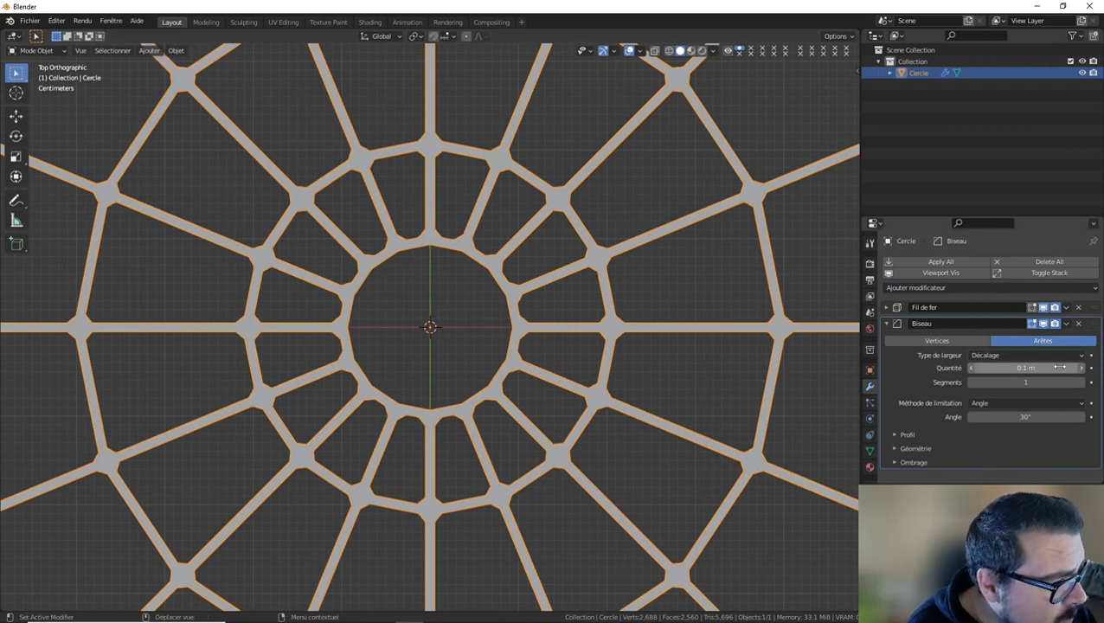
{"action": "left_click", "coordinate": [1025, 355]}
{"action": "left_click", "coordinate": [997, 422]}
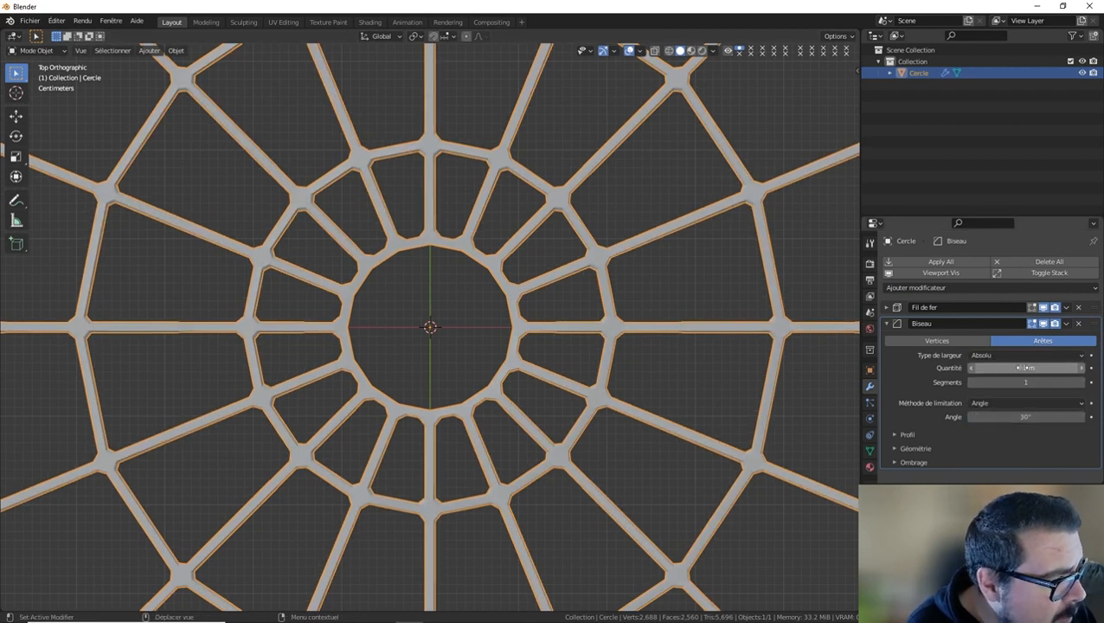
{"action": "left_click", "coordinate": [1026, 368]}
{"action": "type", "text": "0.02"}
{"action": "key", "text": "Return"}
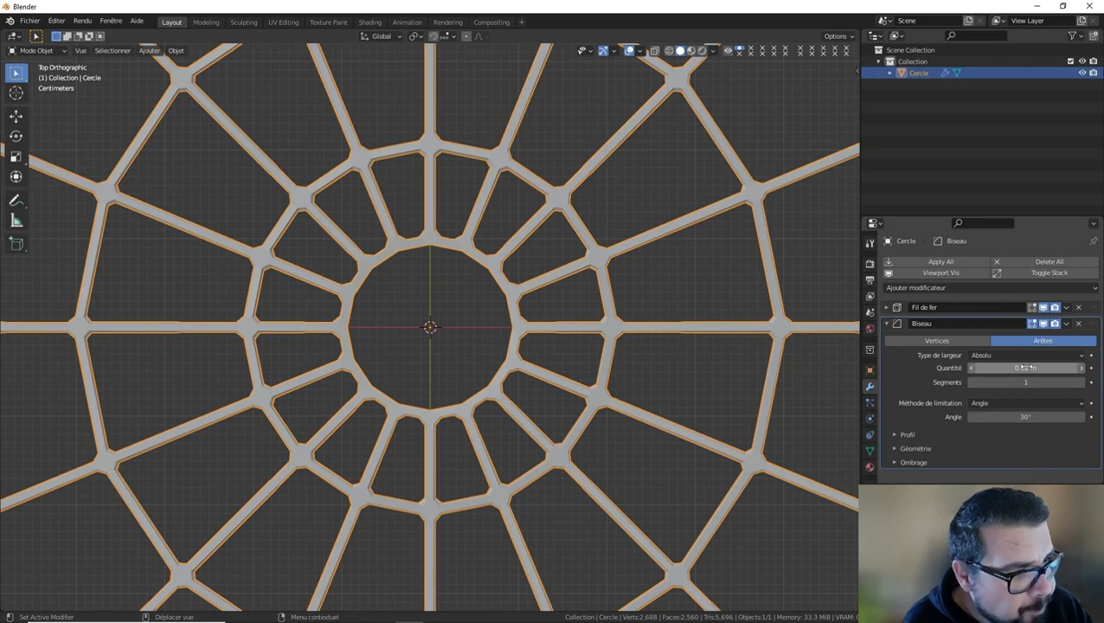
{"action": "left_click", "coordinate": [1081, 382]}
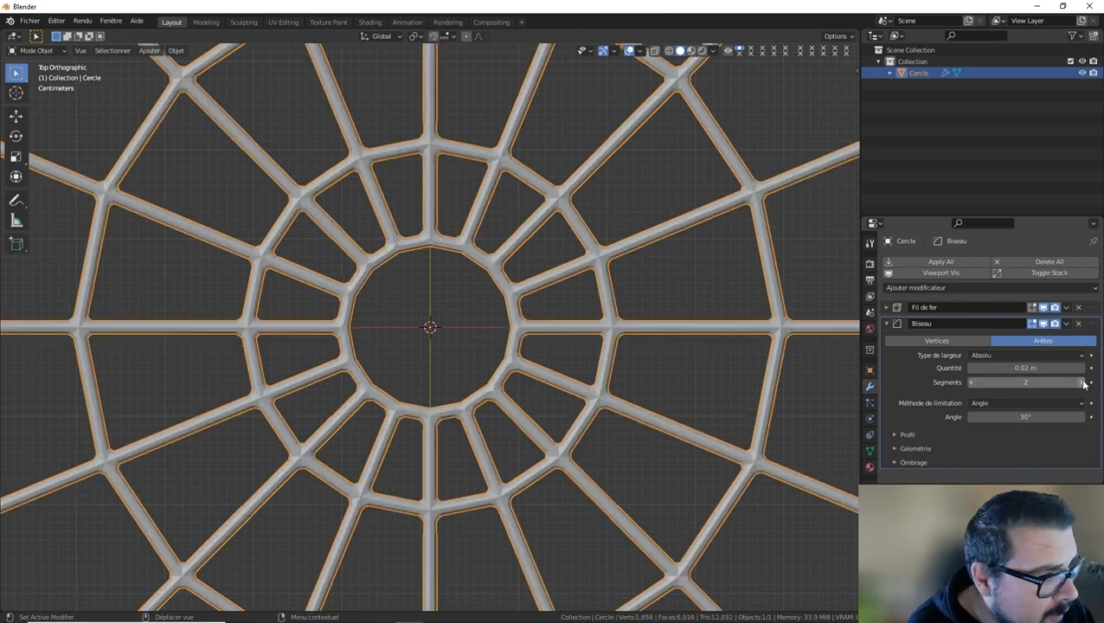
Reselect the web object and enable Auto Smooth (Auto-lisser) on it.
{"action": "key", "text": "a"}
{"action": "left_click", "coordinate": [398, 162]}
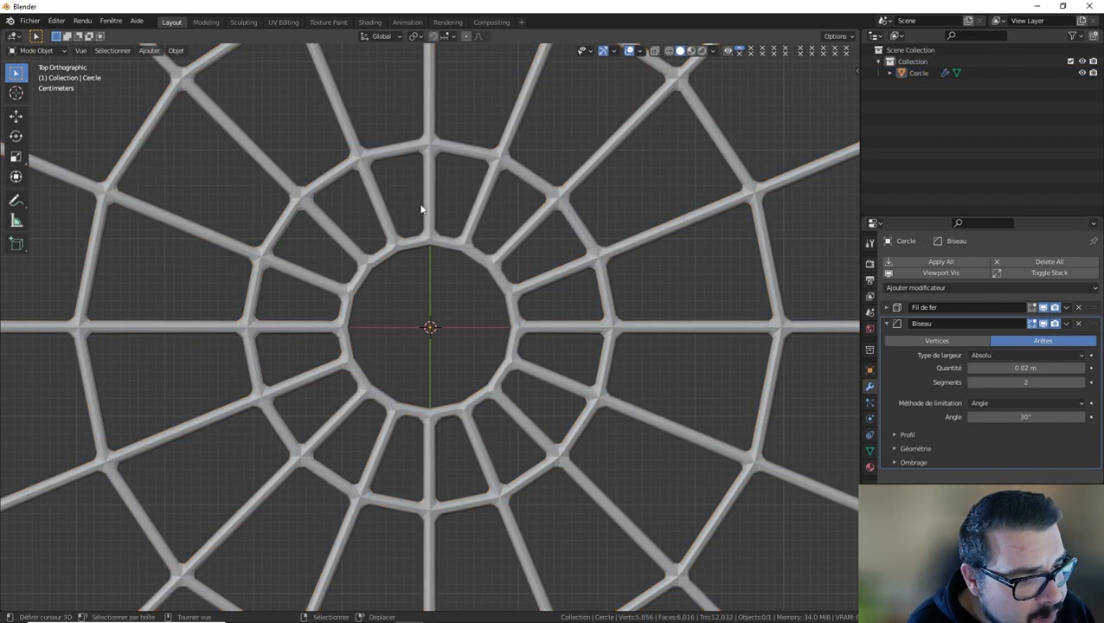
{"action": "left_click", "coordinate": [534, 230]}
{"action": "key", "text": "q"}
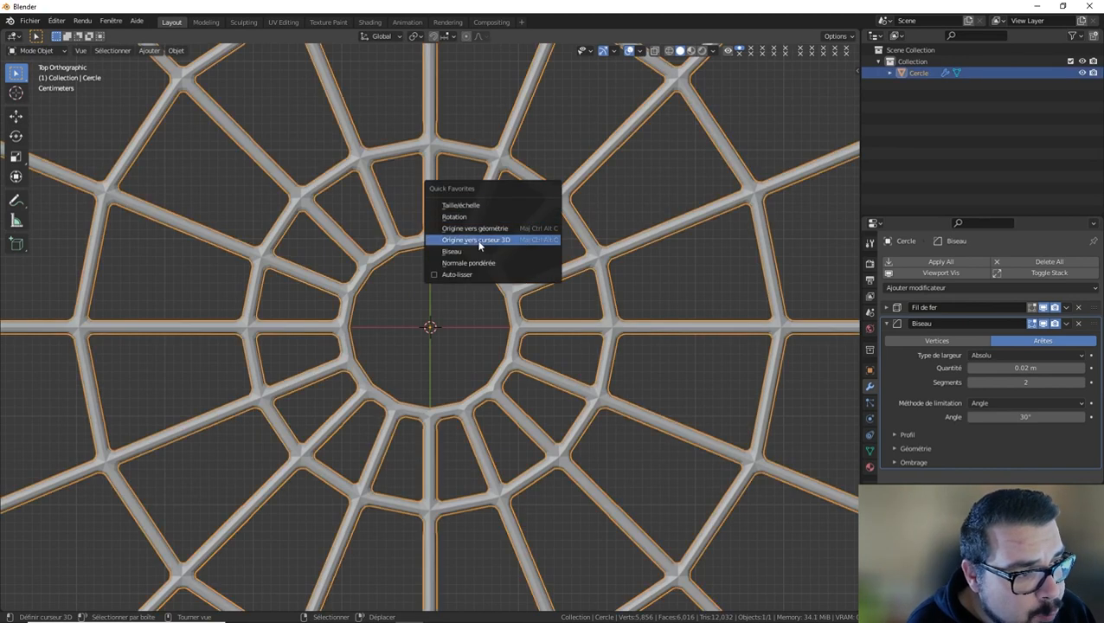
{"action": "left_click", "coordinate": [478, 274]}
Add a Weighted Normal modifier to the web and set its weight to 100.
{"action": "key", "text": "q"}
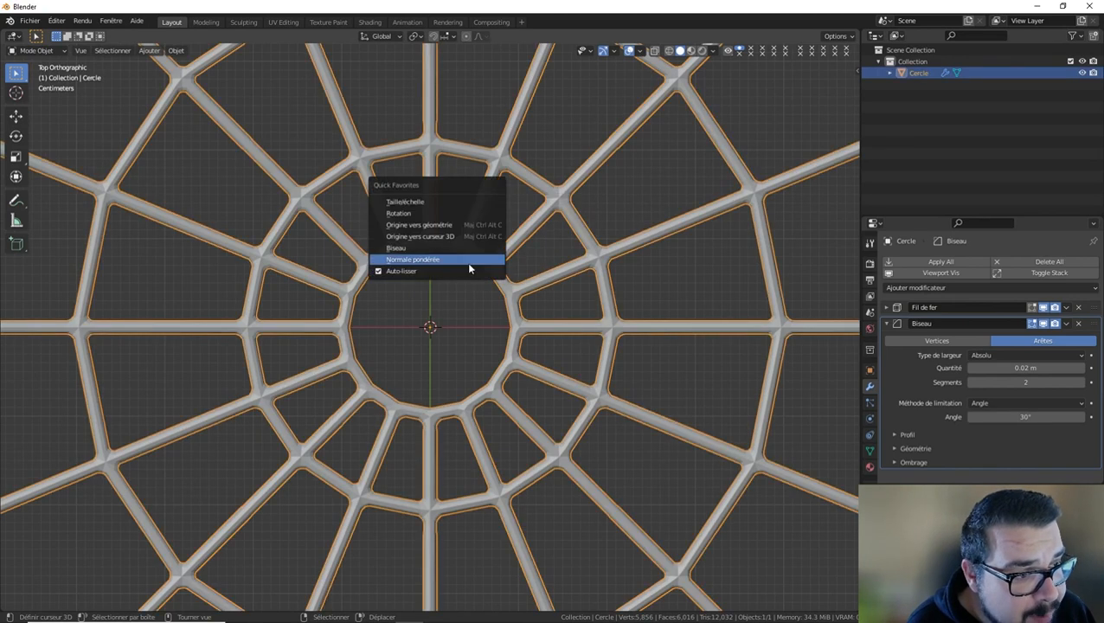
{"action": "left_click", "coordinate": [468, 264]}
{"action": "scroll", "coordinate": [1032, 455], "scroll_direction": "down", "scroll_amount": 3}
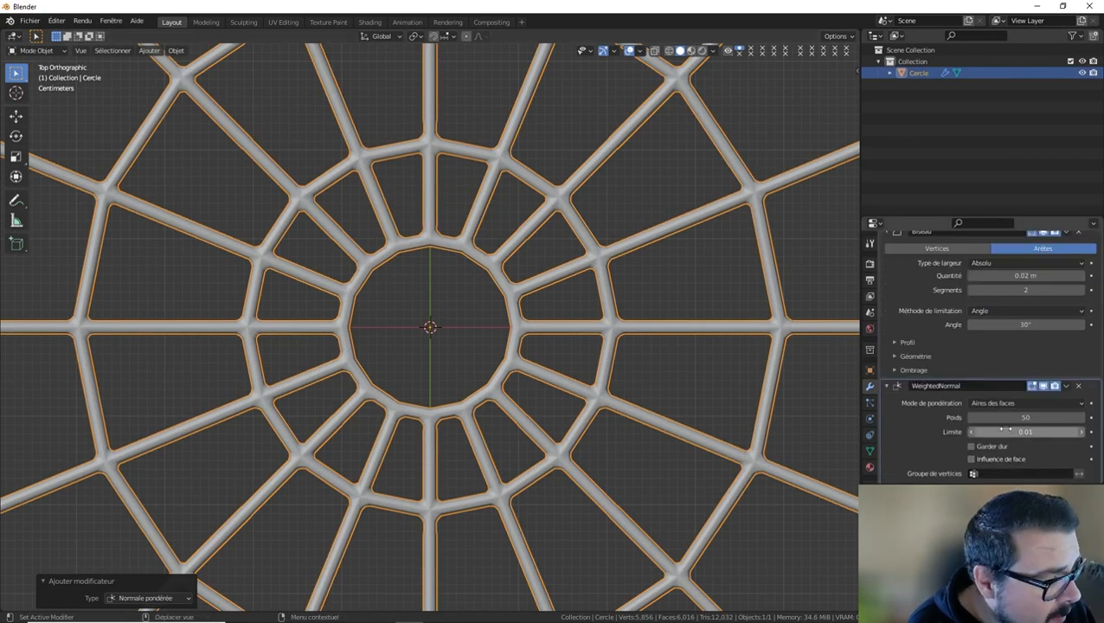
{"action": "left_click_drag", "start_coordinate": [1029, 418], "coordinate": [1081, 418]}
{"action": "scroll", "coordinate": [609, 398], "scroll_direction": "down", "scroll_amount": 7}
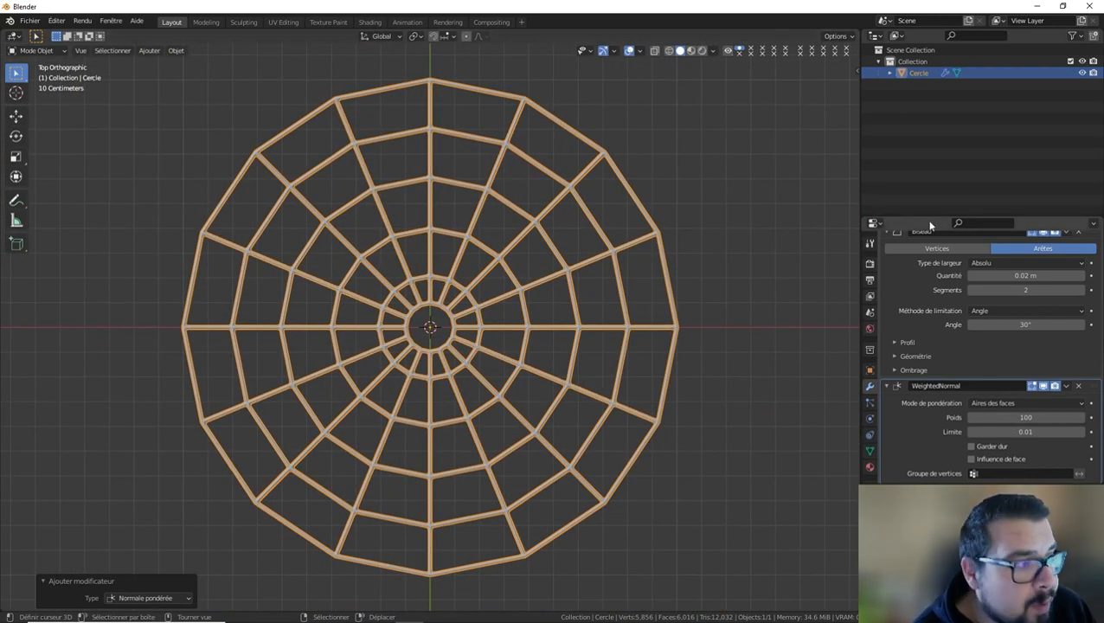
Apply the Wireframe modifier to the web mesh and enter Edit Mode on the result.
{"action": "scroll", "coordinate": [938, 316], "scroll_direction": "up", "scroll_amount": 5}
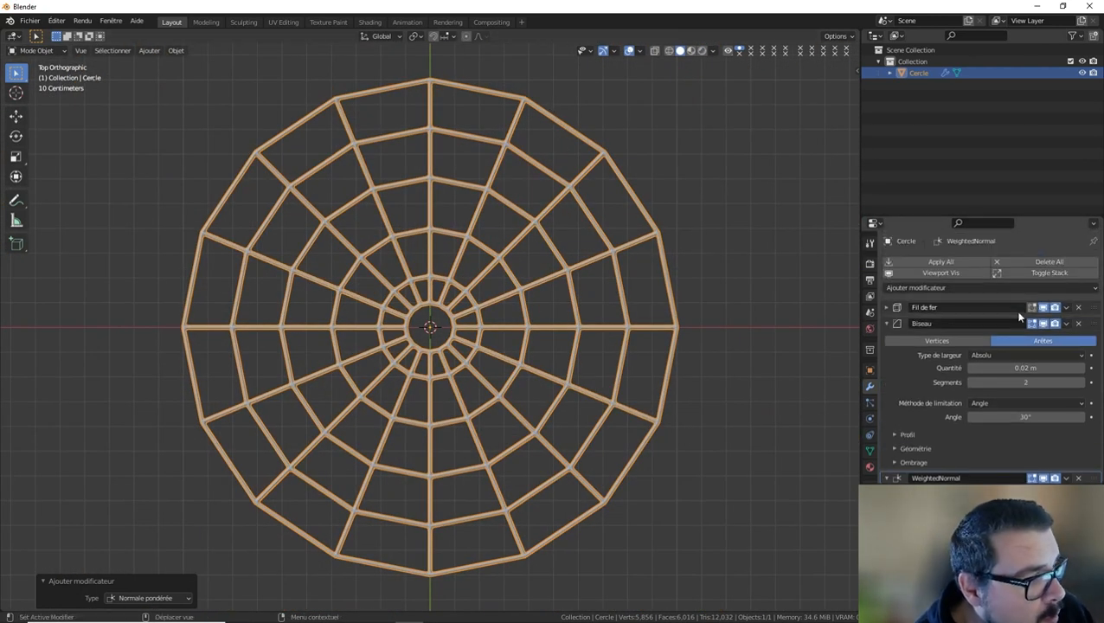
{"action": "left_click", "coordinate": [1097, 308]}
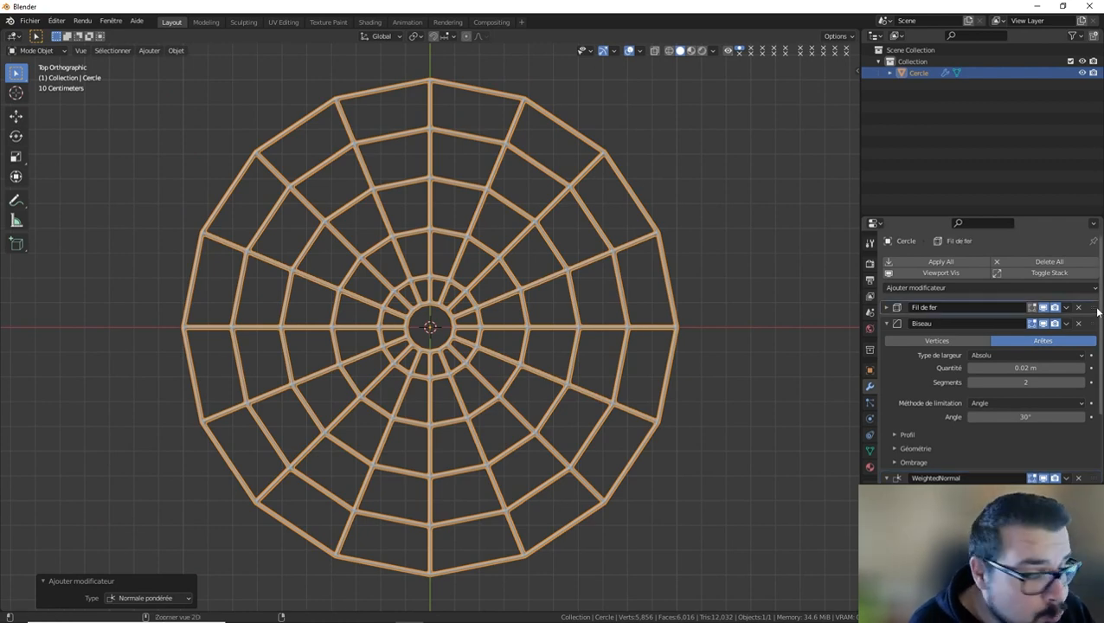
{"action": "key", "text": "ctrl+a"}
{"action": "key", "text": "Tab"}
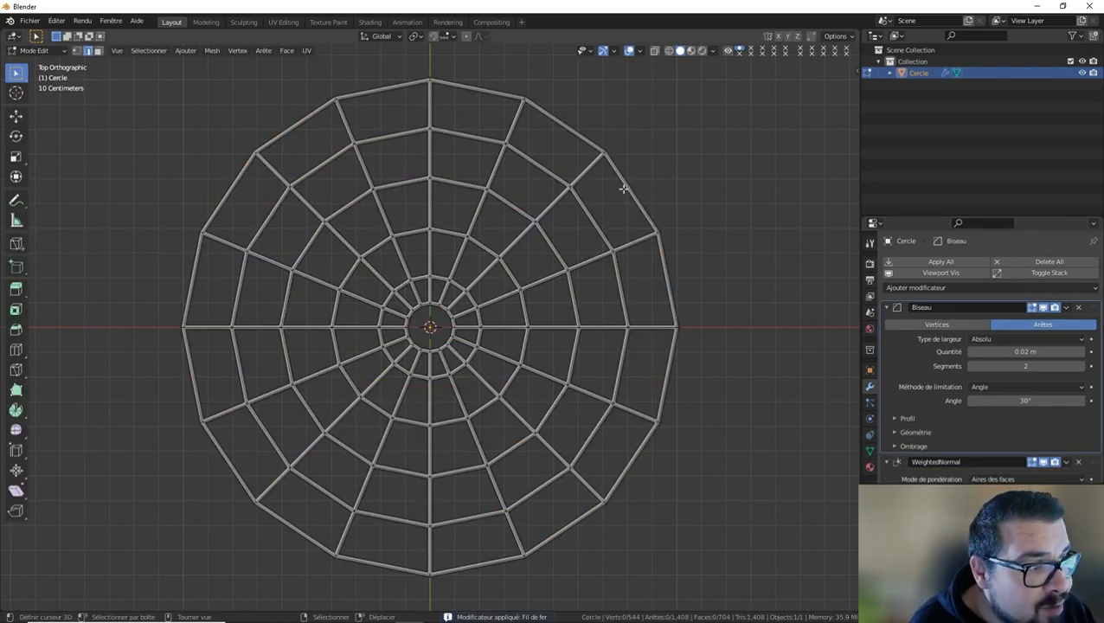
Delete the faces of the web's outermost ring, selecting them in face mode with X-ray enabled and Circle Select.
{"action": "left_click", "coordinate": [98, 51]}
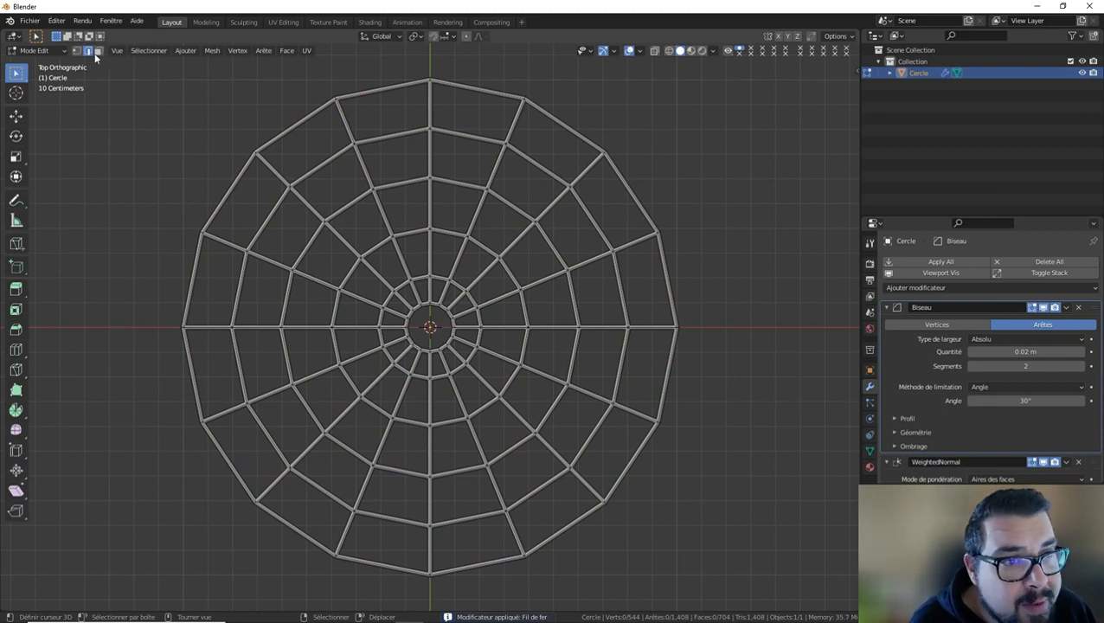
{"action": "left_click", "coordinate": [655, 51]}
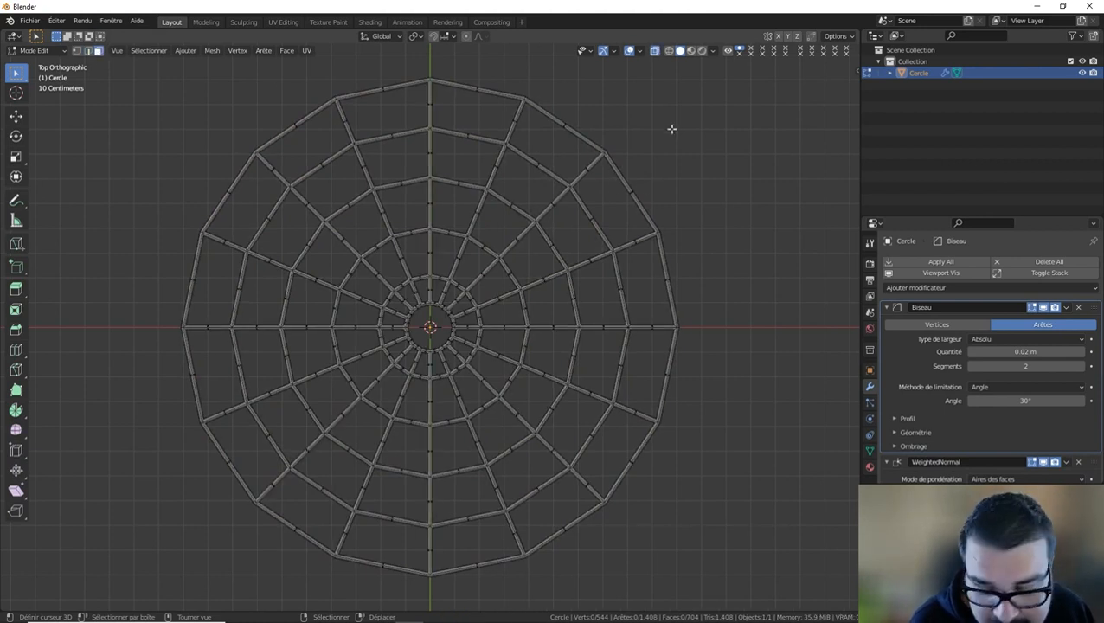
{"action": "key", "text": "x"}
{"action": "left_click", "coordinate": [779, 163]}
{"action": "key", "text": "c"}
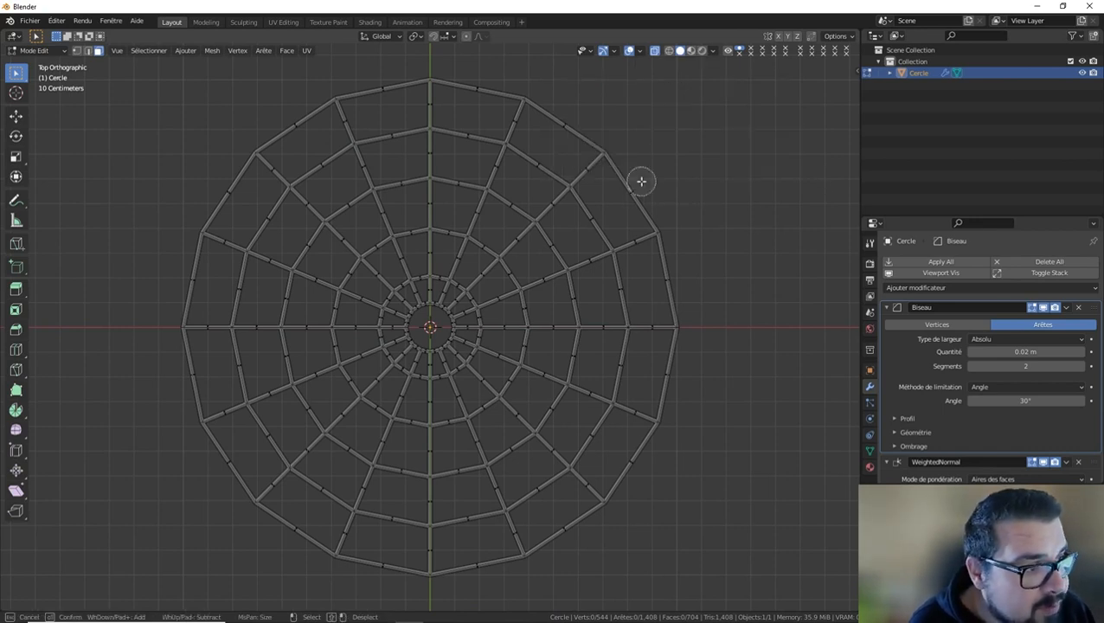
{"action": "left_click", "coordinate": [637, 185]}
{"action": "mouse_move", "coordinate": [638, 185]}
{"action": "left_mouse_down"}
{"action": "mouse_move", "coordinate": [684, 393]}
{"action": "mouse_move", "coordinate": [675, 419]}
{"action": "left_mouse_up"}
{"action": "mouse_move", "coordinate": [639, 468]}
{"action": "left_mouse_down"}
{"action": "mouse_move", "coordinate": [554, 540]}
{"action": "mouse_move", "coordinate": [374, 570]}
{"action": "mouse_move", "coordinate": [296, 530]}
{"action": "mouse_move", "coordinate": [192, 402]}
{"action": "mouse_move", "coordinate": [171, 273]}
{"action": "mouse_move", "coordinate": [217, 184]}
{"action": "mouse_move", "coordinate": [264, 135]}
{"action": "mouse_move", "coordinate": [381, 81]}
{"action": "mouse_move", "coordinate": [547, 79]}
{"action": "left_mouse_up"}
{"action": "left_click", "coordinate": [569, 116]}
{"action": "key", "text": "Escape"}
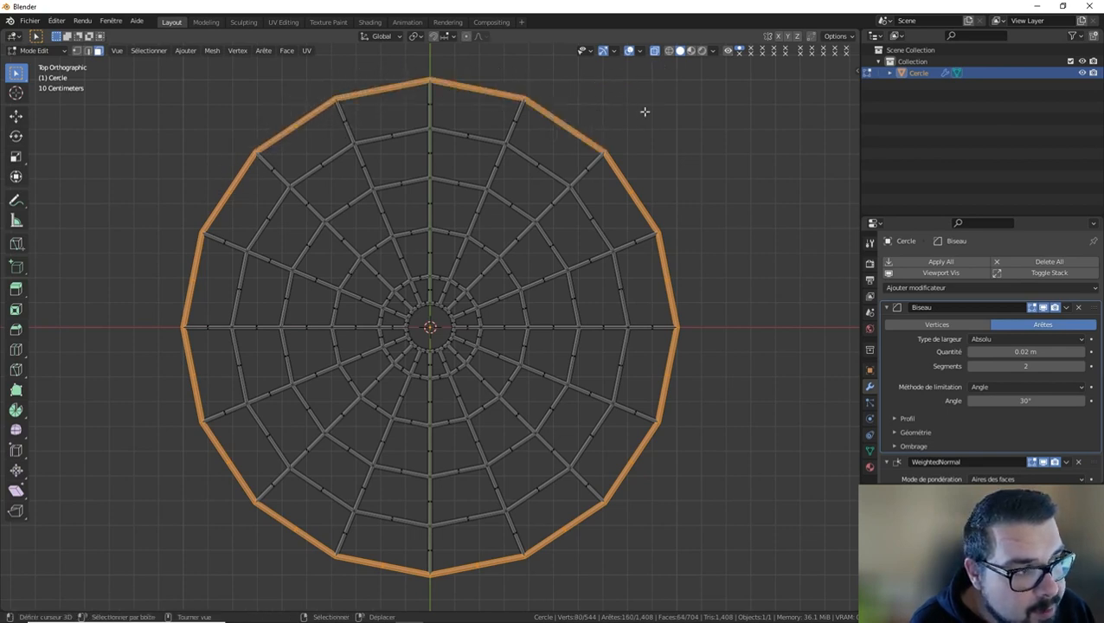
{"action": "key", "text": "x"}
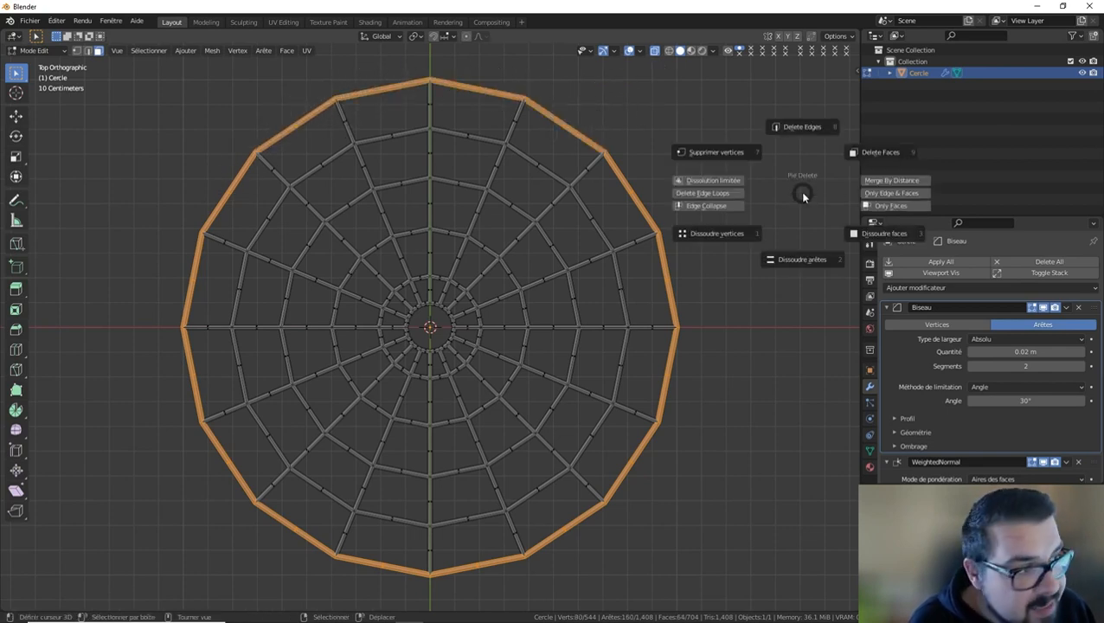
{"action": "left_click", "coordinate": [876, 155]}
Return to Object Mode and deselect the web.
{"action": "key", "text": "Tab"}
{"action": "key", "text": "a"}
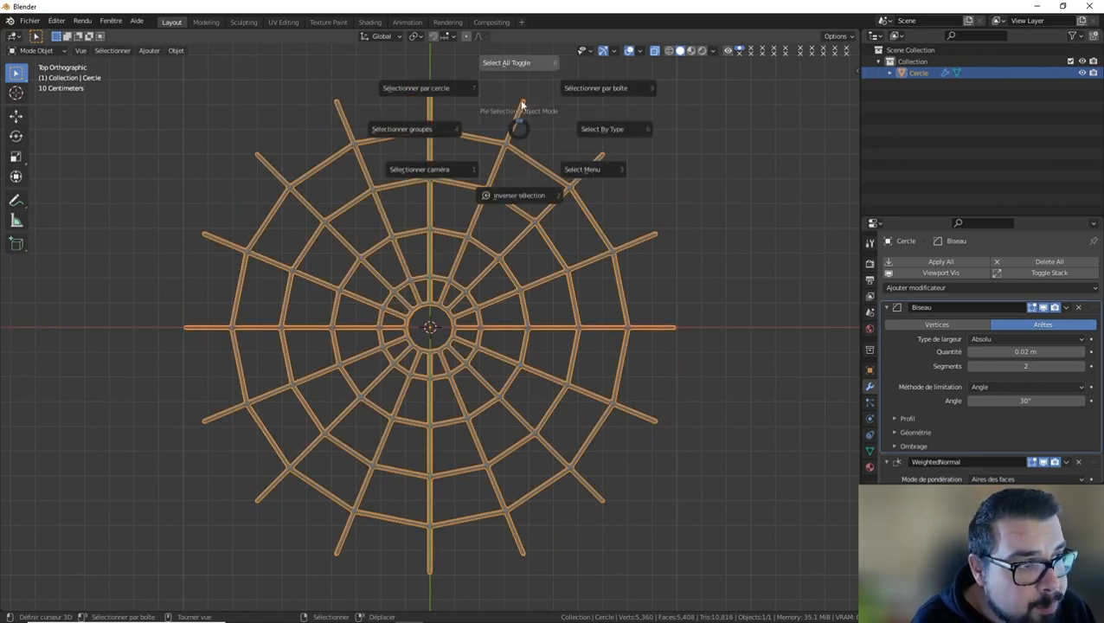
{"action": "left_click", "coordinate": [519, 75]}
{"action": "middle_click_drag", "start_coordinate": [554, 189], "coordinate": [529, 225], "text": "shift"}
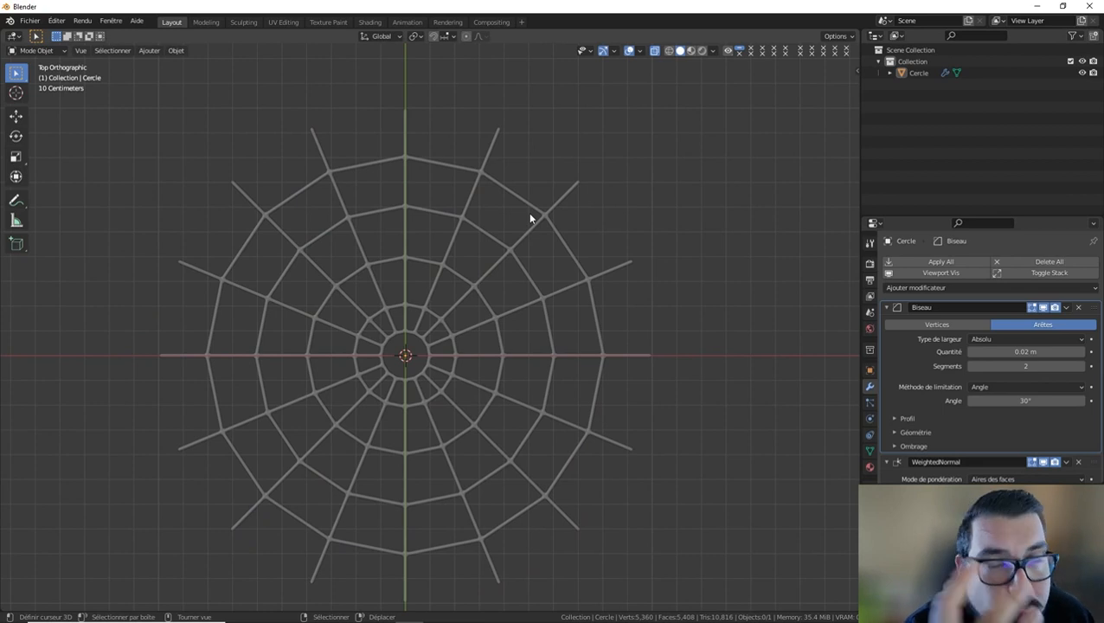
{"action": "scroll", "coordinate": [531, 219], "scroll_direction": "down", "scroll_amount": 2}
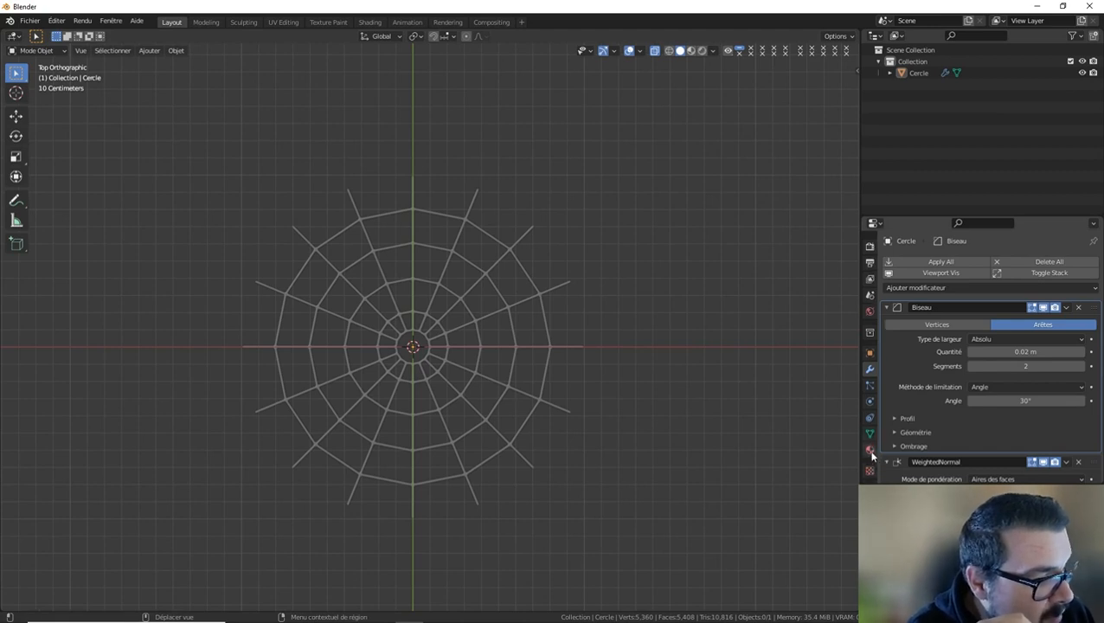
Create a new material for the web and set its base color to pure white.
{"action": "left_click", "coordinate": [871, 466]}
{"action": "left_click", "coordinate": [956, 301]}
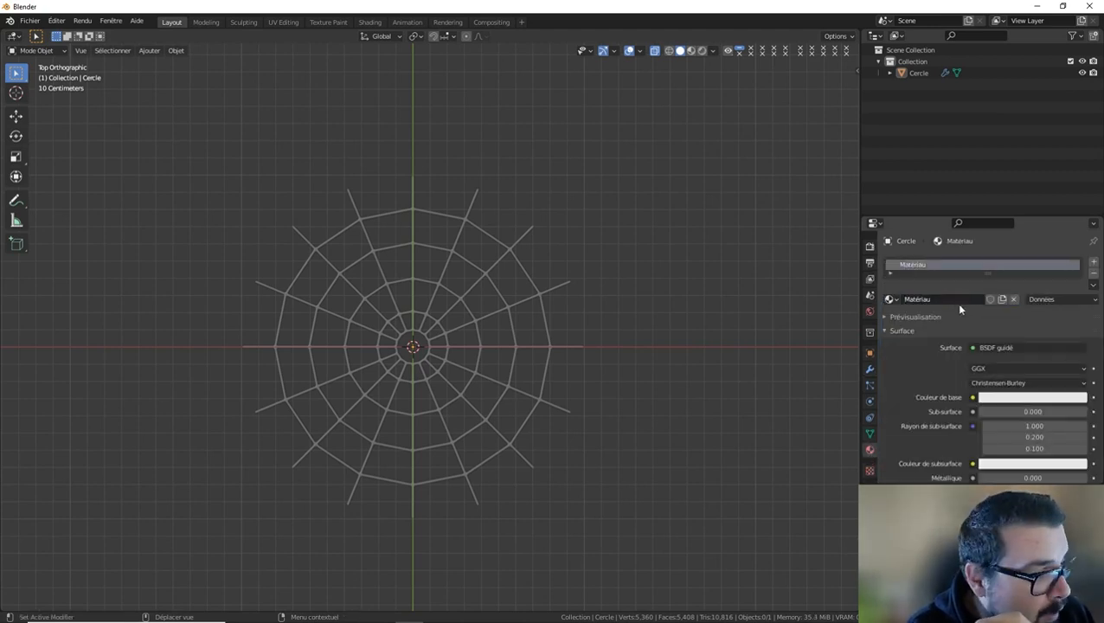
{"action": "left_click", "coordinate": [1012, 399]}
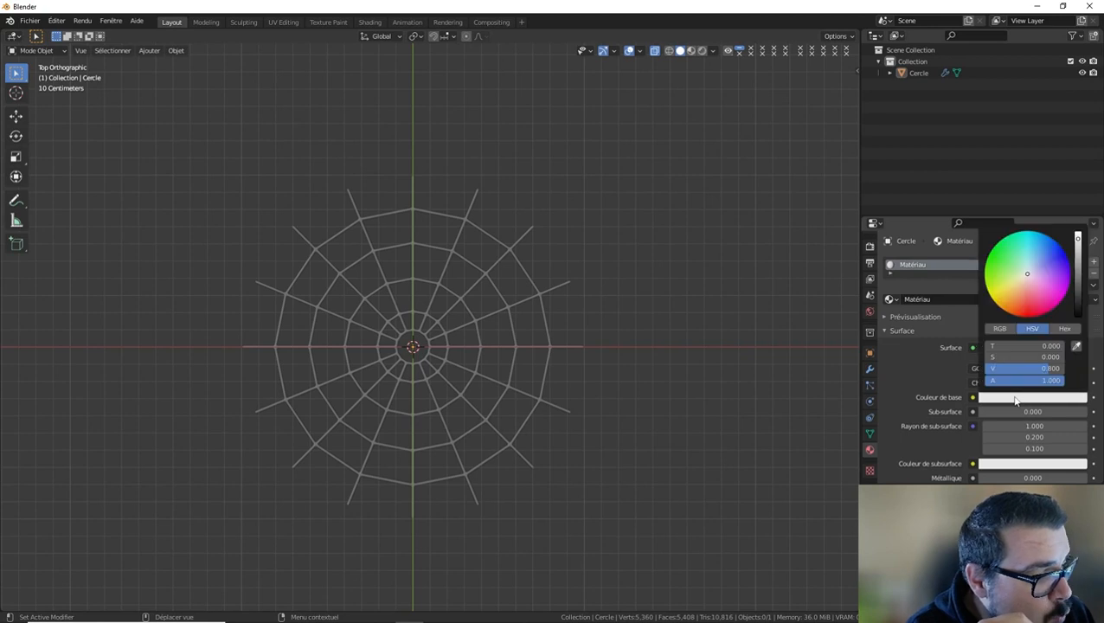
{"action": "left_click_drag", "start_coordinate": [1080, 250], "coordinate": [1078, 234]}
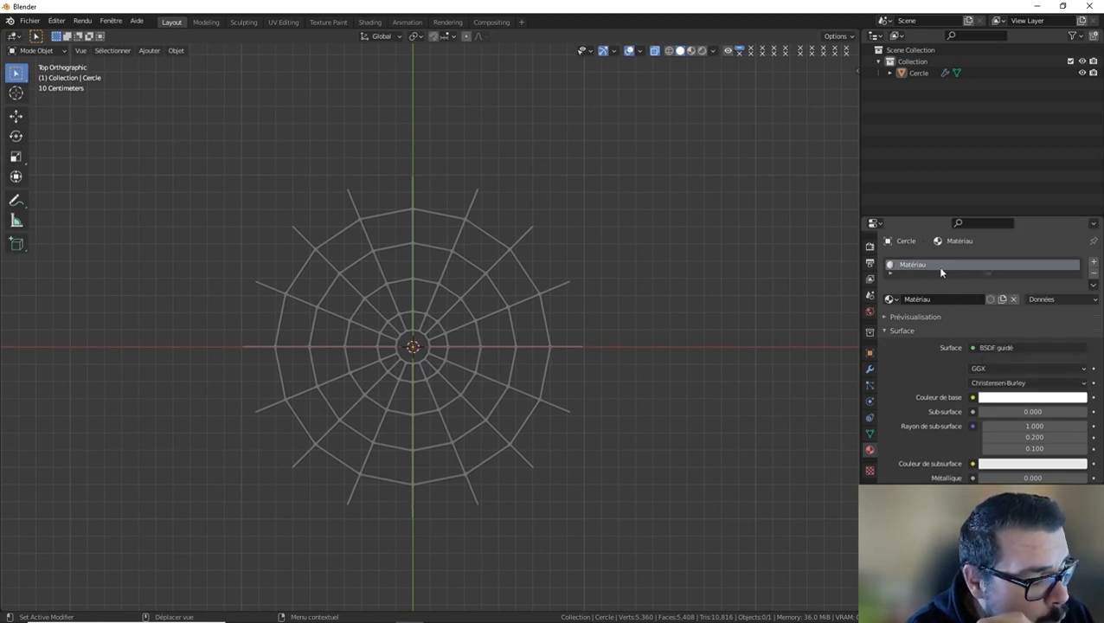
Set the web material's specular (Spéculaire) to 0 and its roughness (Rugosité) to 1.
{"action": "scroll", "coordinate": [1030, 432], "scroll_direction": "down", "scroll_amount": 1}
{"action": "scroll", "coordinate": [1032, 415], "scroll_direction": "down", "scroll_amount": 3}
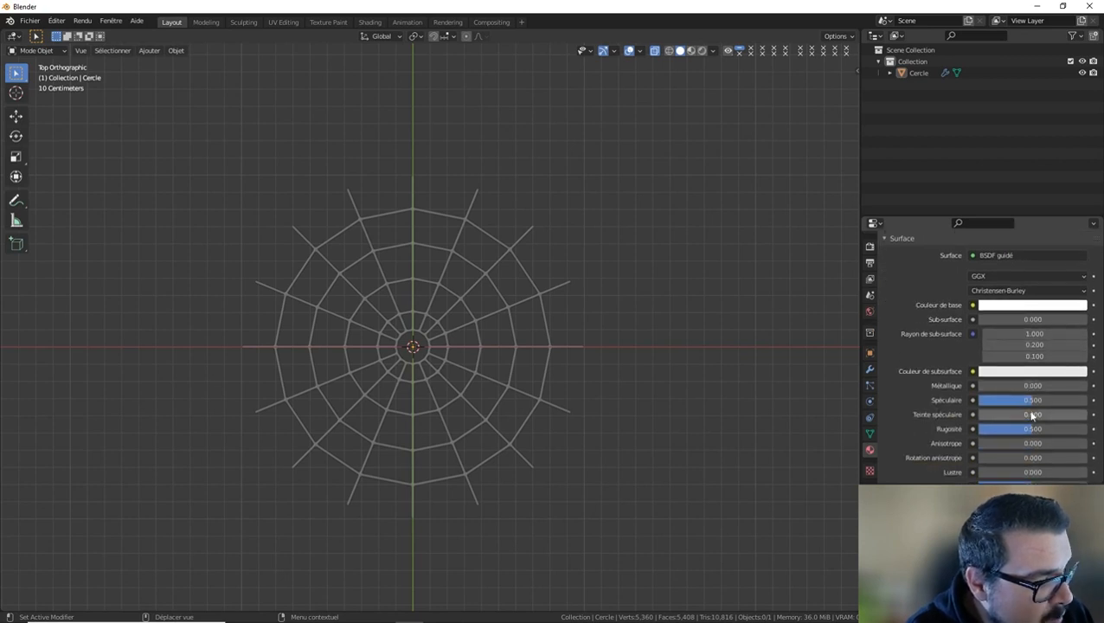
{"action": "left_click_drag", "start_coordinate": [1000, 402], "coordinate": [969, 402]}
{"action": "left_click_drag", "start_coordinate": [1044, 431], "coordinate": [1092, 431]}
Add a camera to the scene and align it to the current top view.
{"action": "scroll", "coordinate": [646, 359], "scroll_direction": "down", "scroll_amount": 1}
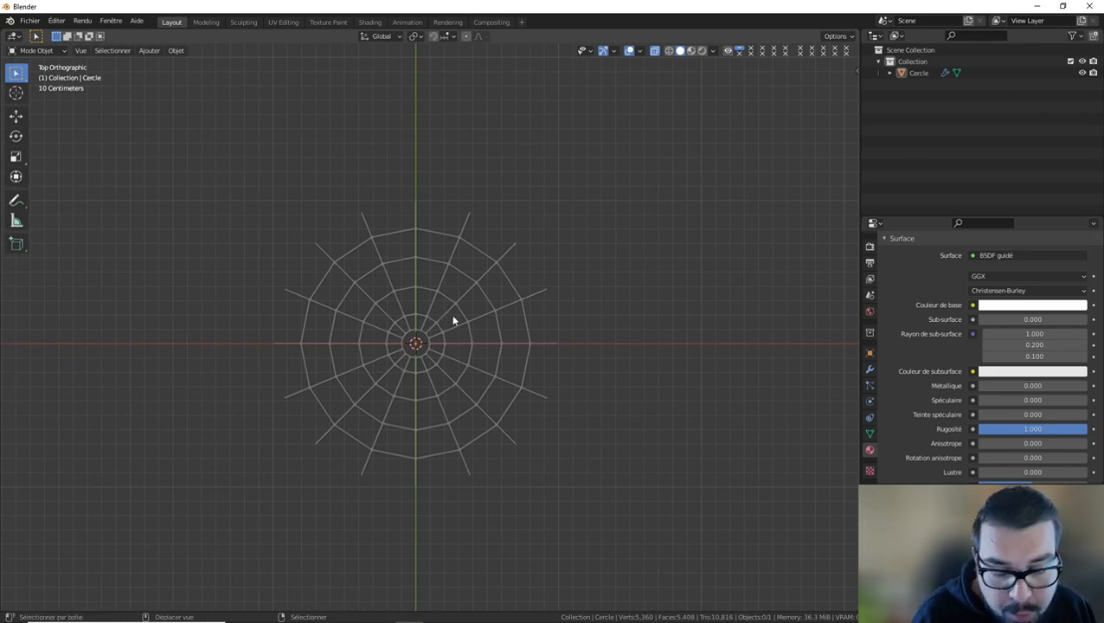
{"action": "key", "text": "shift+a"}
{"action": "mouse_move", "coordinate": [453, 320]}
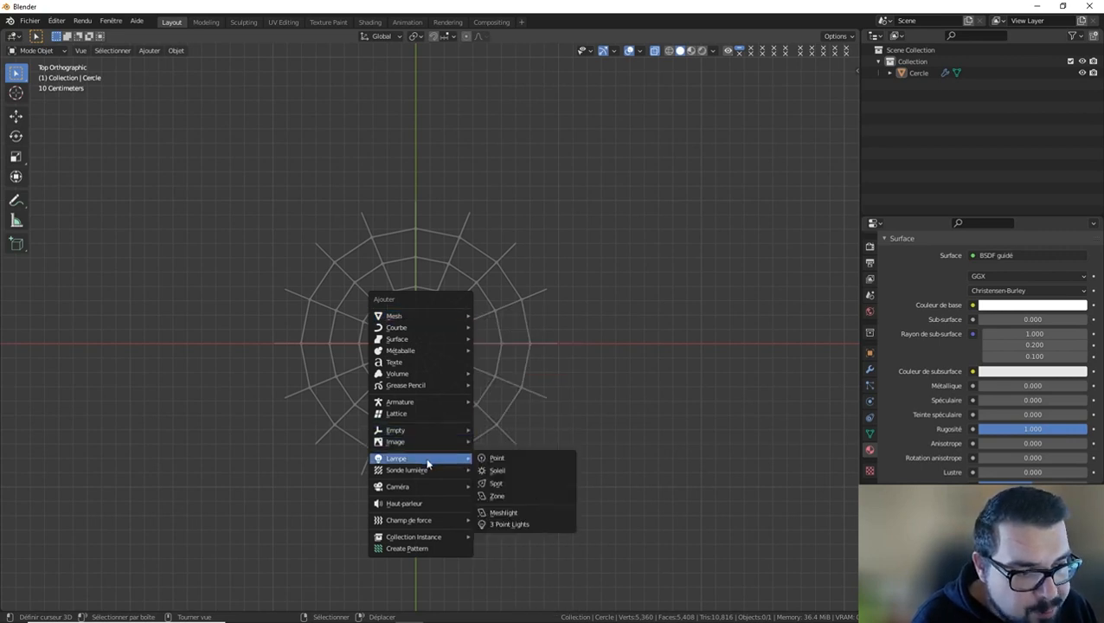
{"action": "mouse_move", "coordinate": [424, 486]}
{"action": "left_click", "coordinate": [512, 488]}
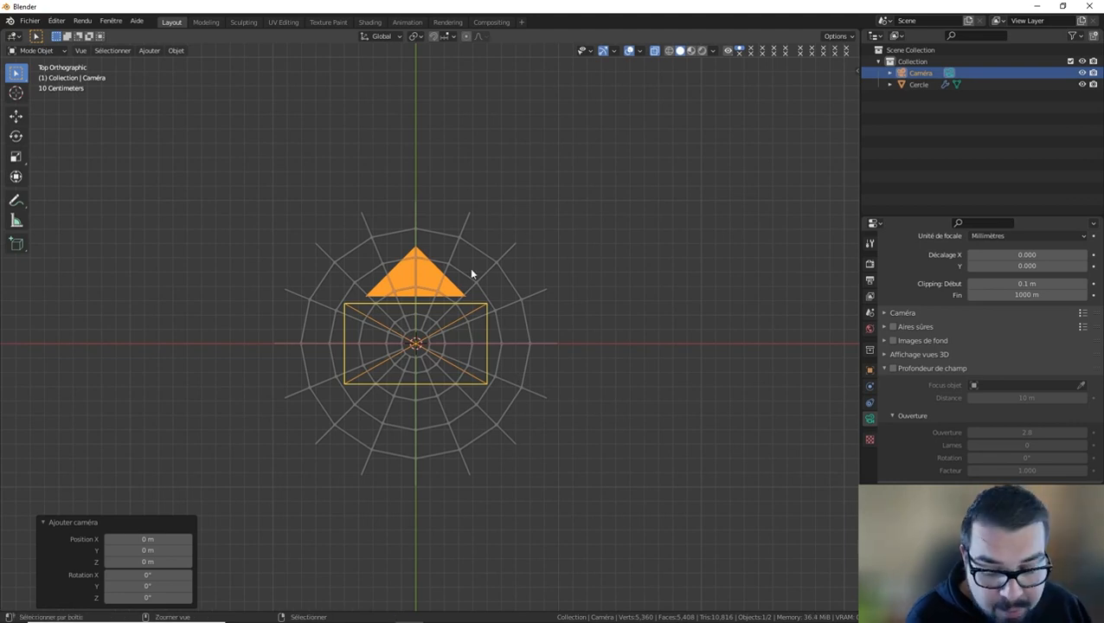
{"action": "key", "text": "ctrl+KP_0"}
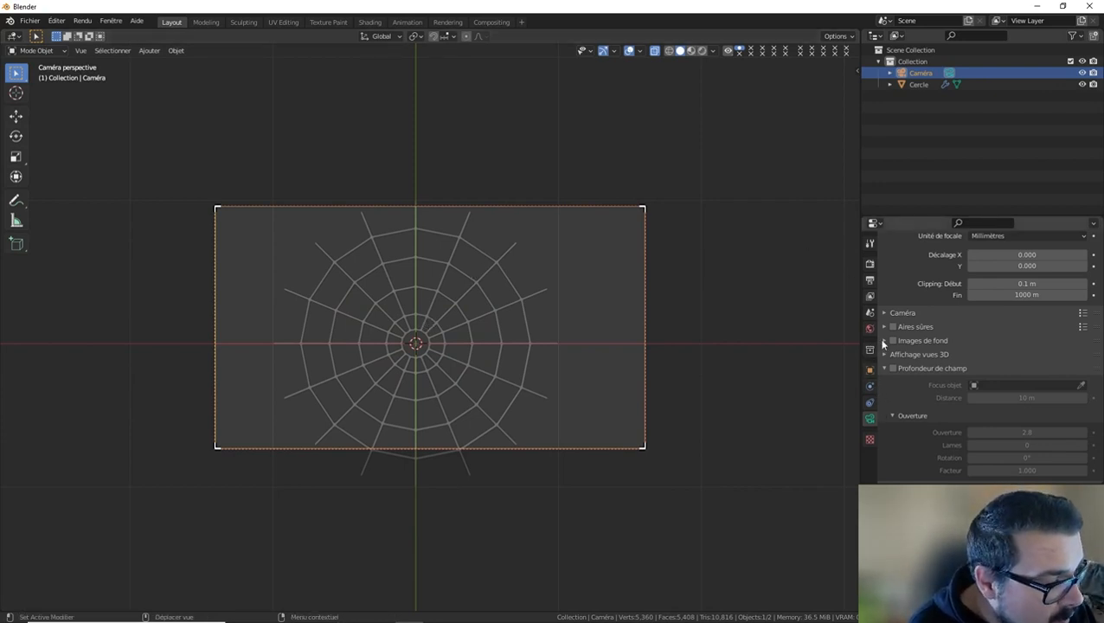
Set the output resolution to 2048 × 2048 px.
{"action": "left_click", "coordinate": [870, 279]}
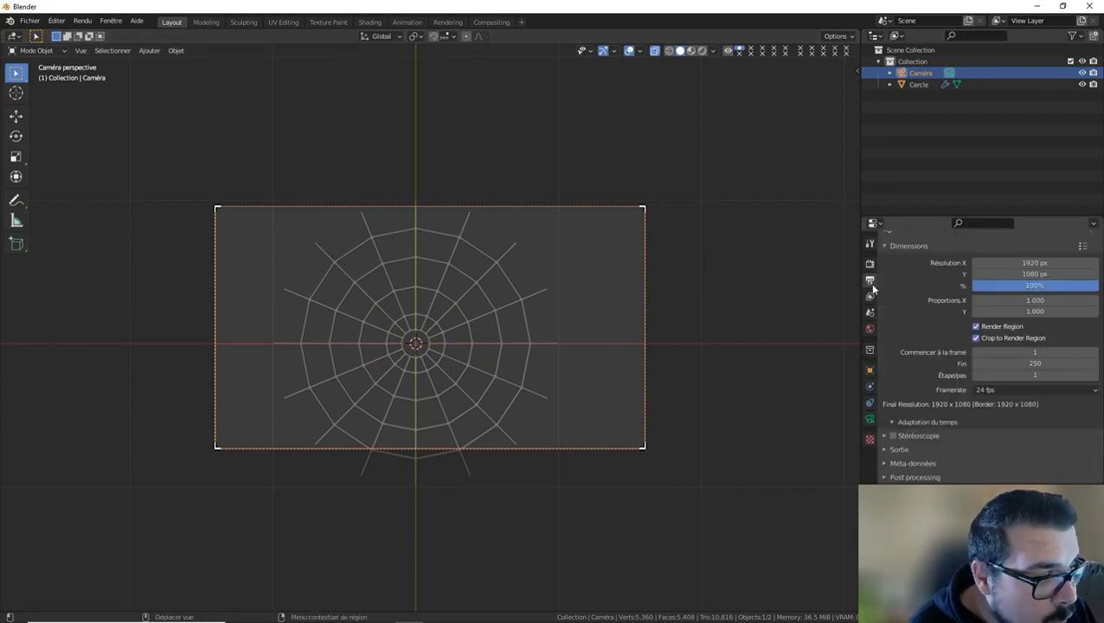
{"action": "left_click", "coordinate": [1028, 262]}
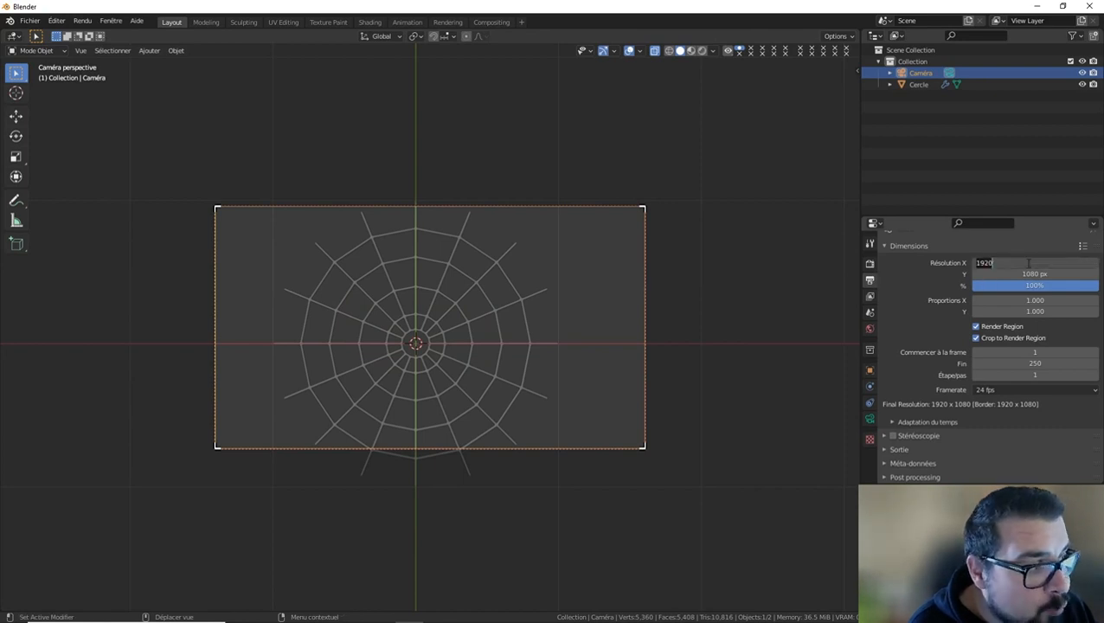
{"action": "type", "text": "2"}
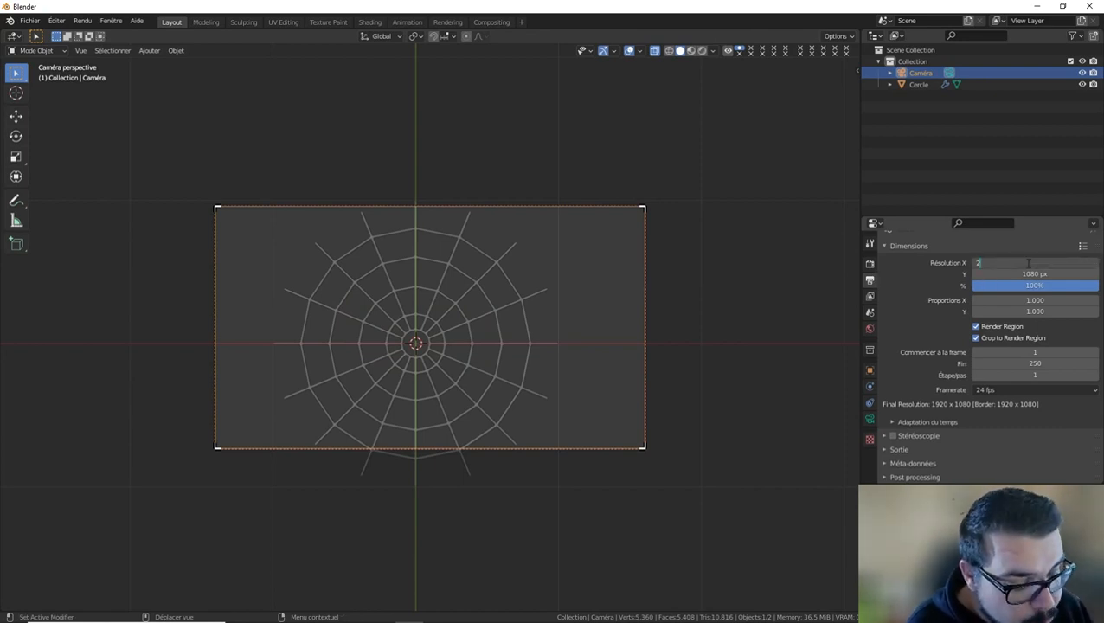
{"action": "type", "text": "048"}
{"action": "key", "text": "Return"}
{"action": "left_click", "coordinate": [1045, 274]}
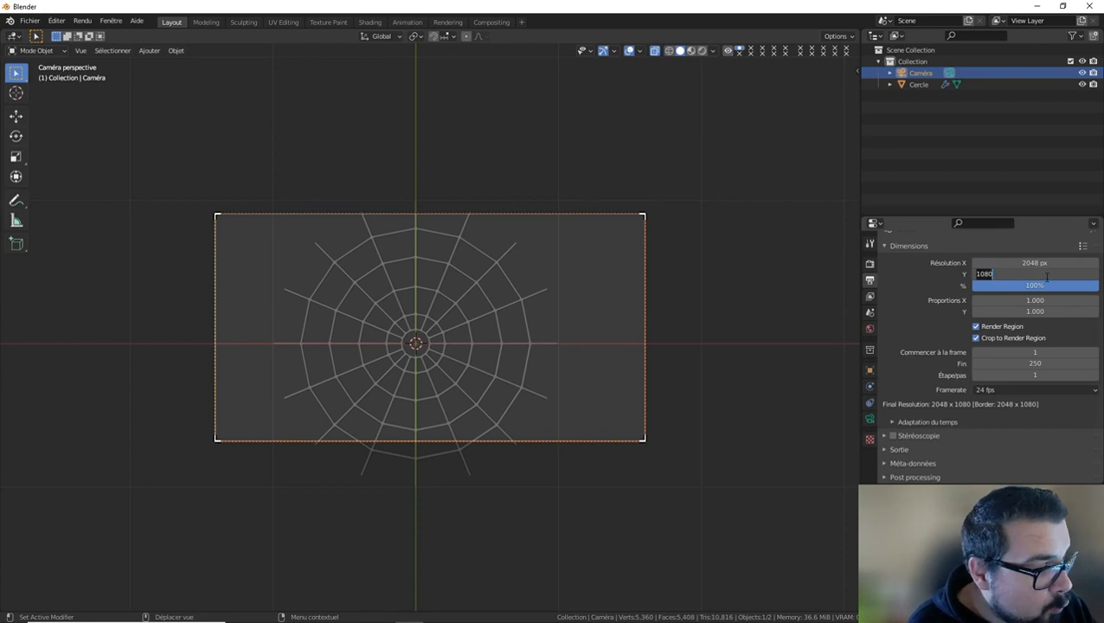
{"action": "type", "text": "2048"}
{"action": "key", "text": "Return"}
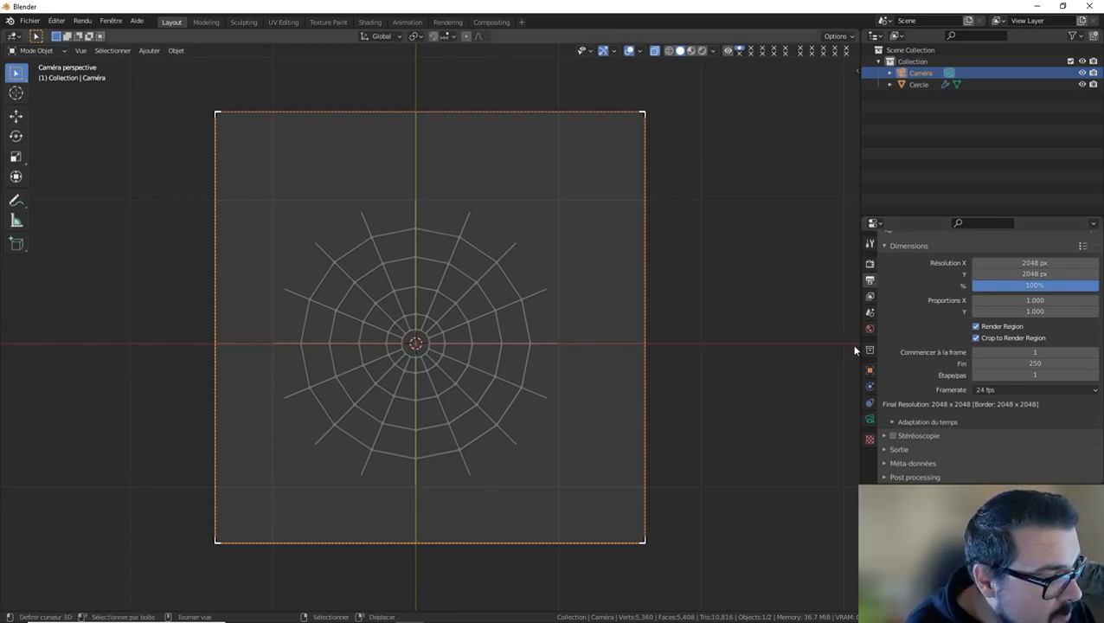
Change the camera's lens type to Orthogonale with an orthographic scale of 2.5.
{"action": "left_click", "coordinate": [870, 419]}
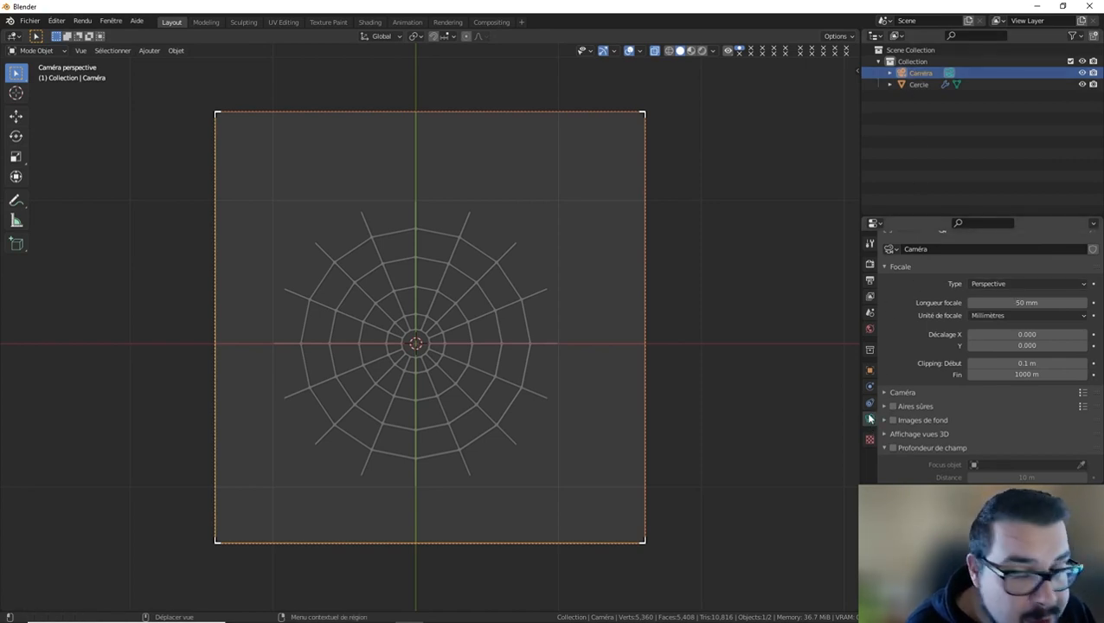
{"action": "left_click", "coordinate": [1016, 282]}
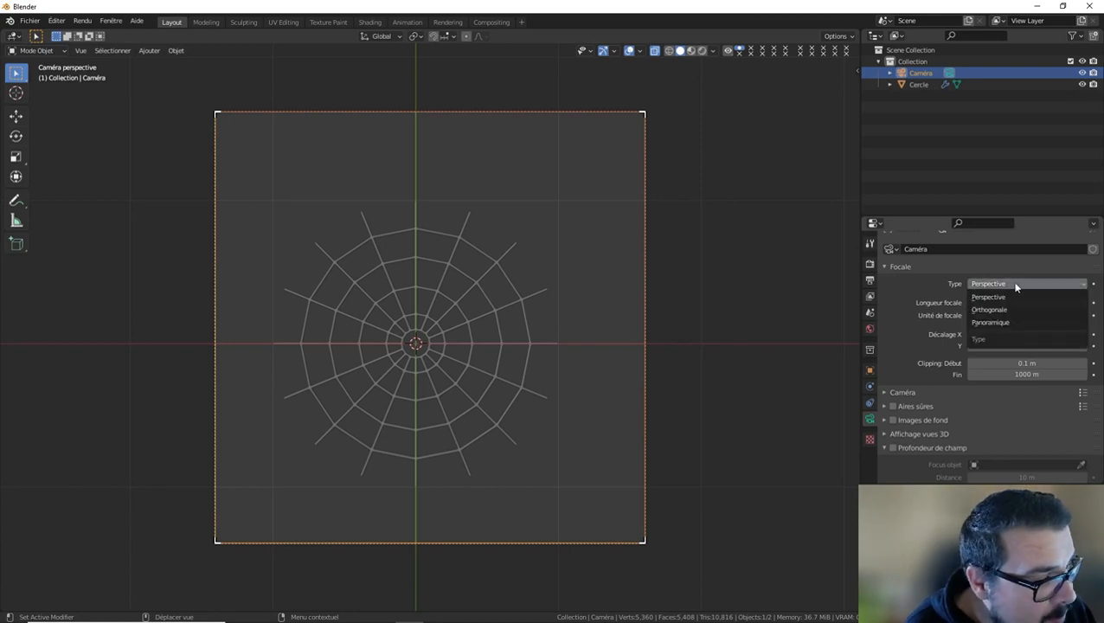
{"action": "left_click", "coordinate": [995, 312]}
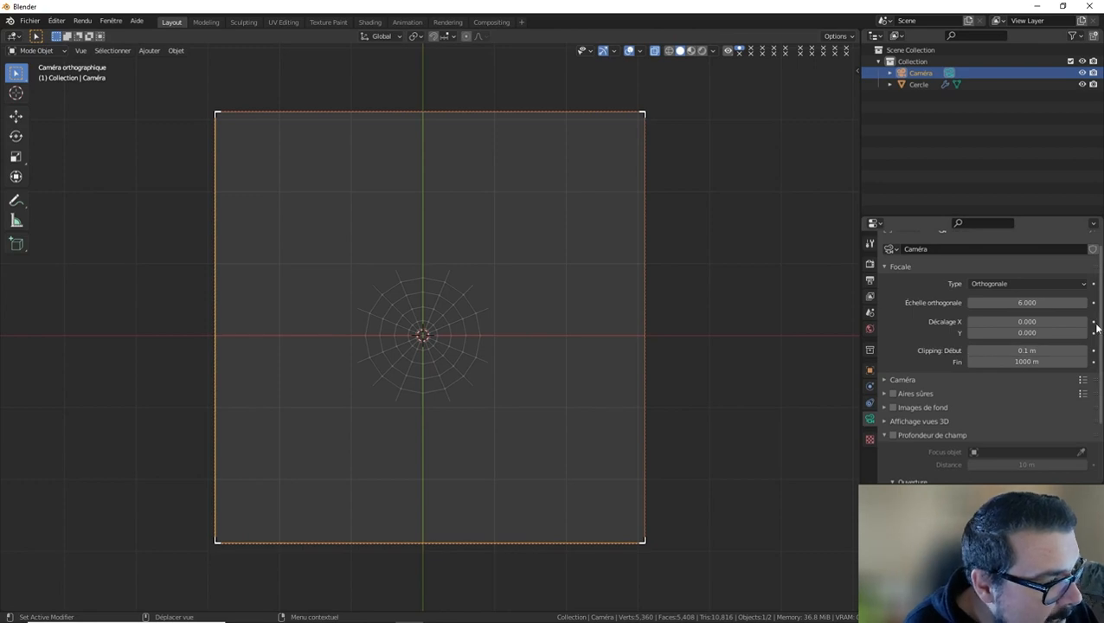
{"action": "left_click_drag", "start_coordinate": [1027, 302], "coordinate": [964, 303]}
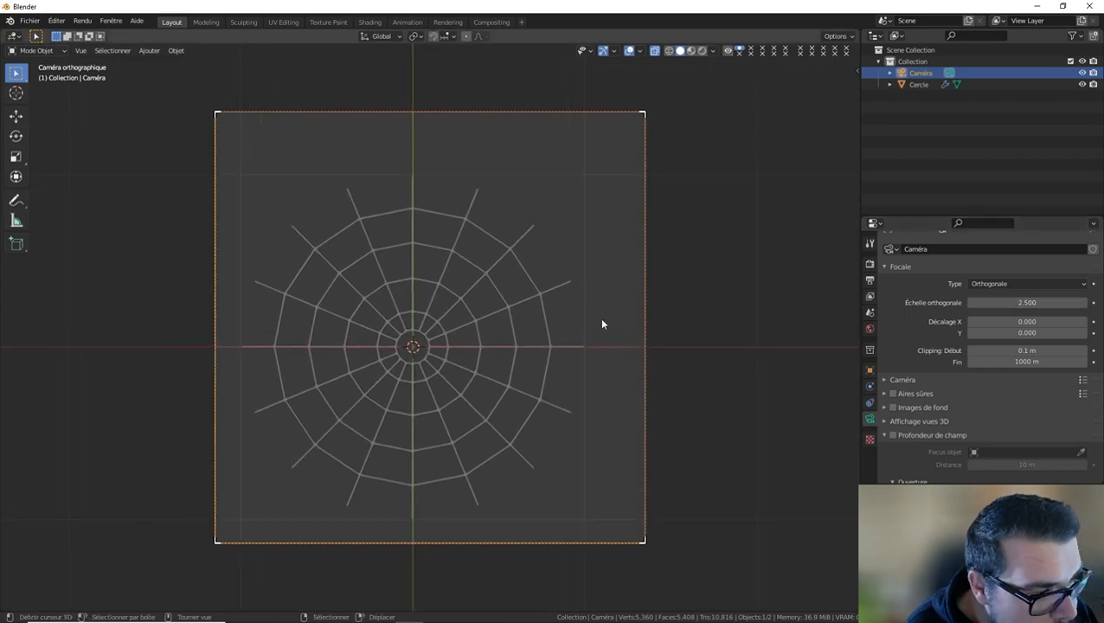
Try to center the web in the frame by moving the camera about -0.137 m along the X axis.
{"action": "key", "text": "g"}
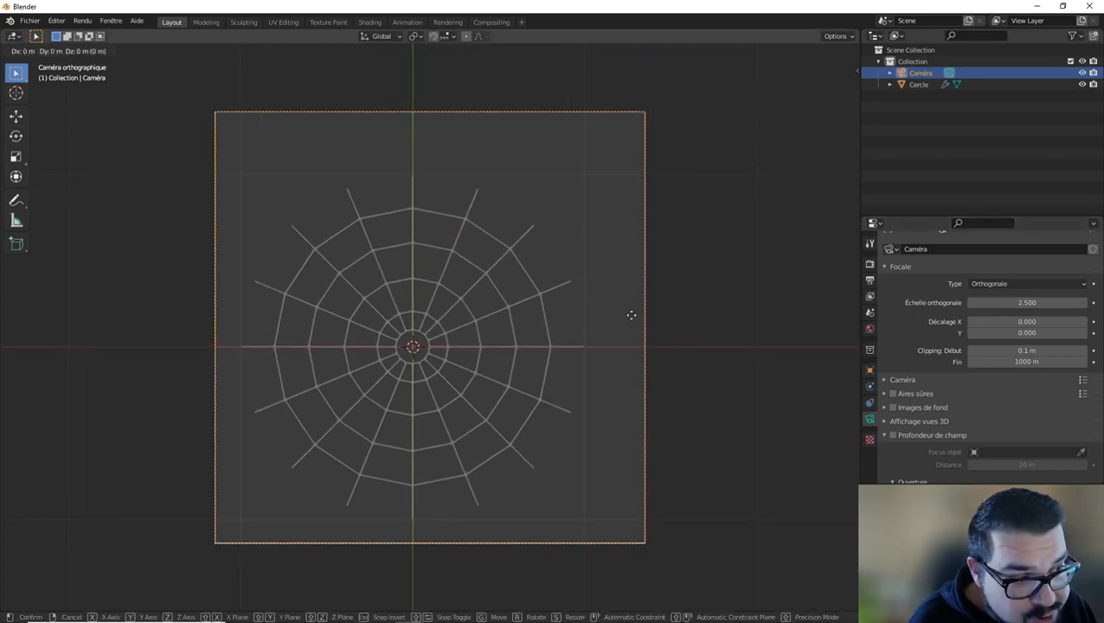
{"action": "key", "text": "x"}
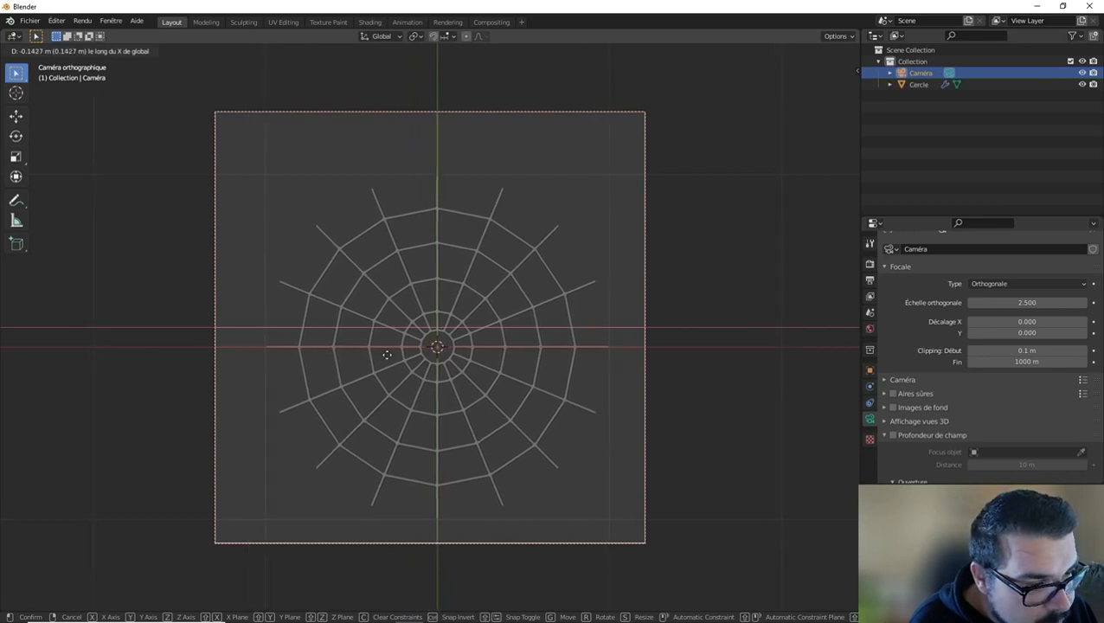
{"action": "left_click", "coordinate": [424, 351]}
Set the camera's X and Y positions to 0 m.
{"action": "key", "text": "n"}
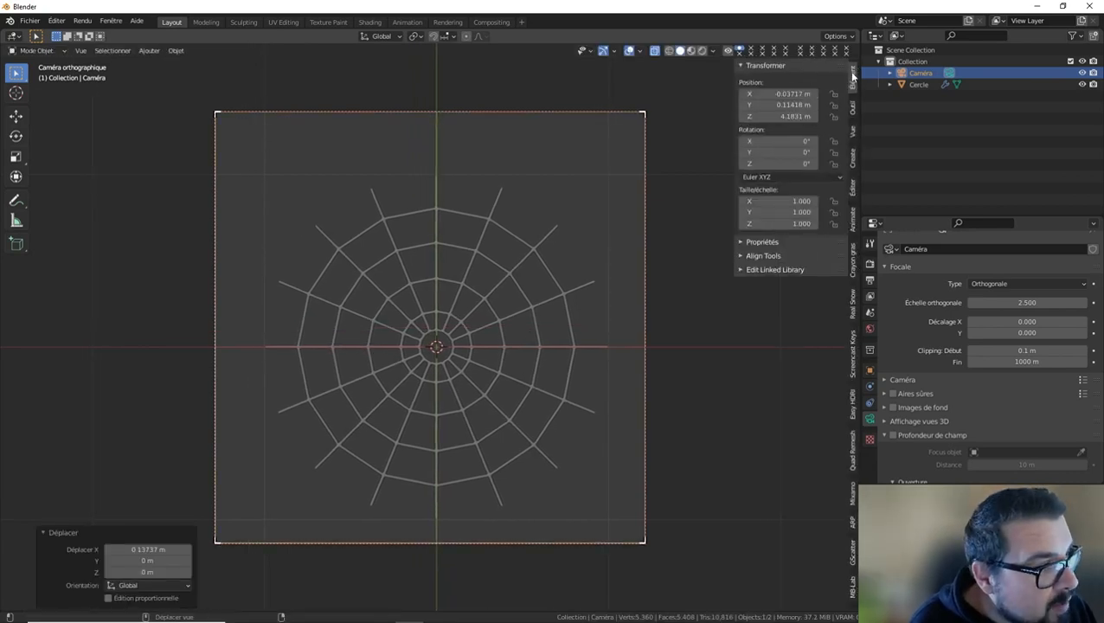
{"action": "left_click", "coordinate": [793, 93]}
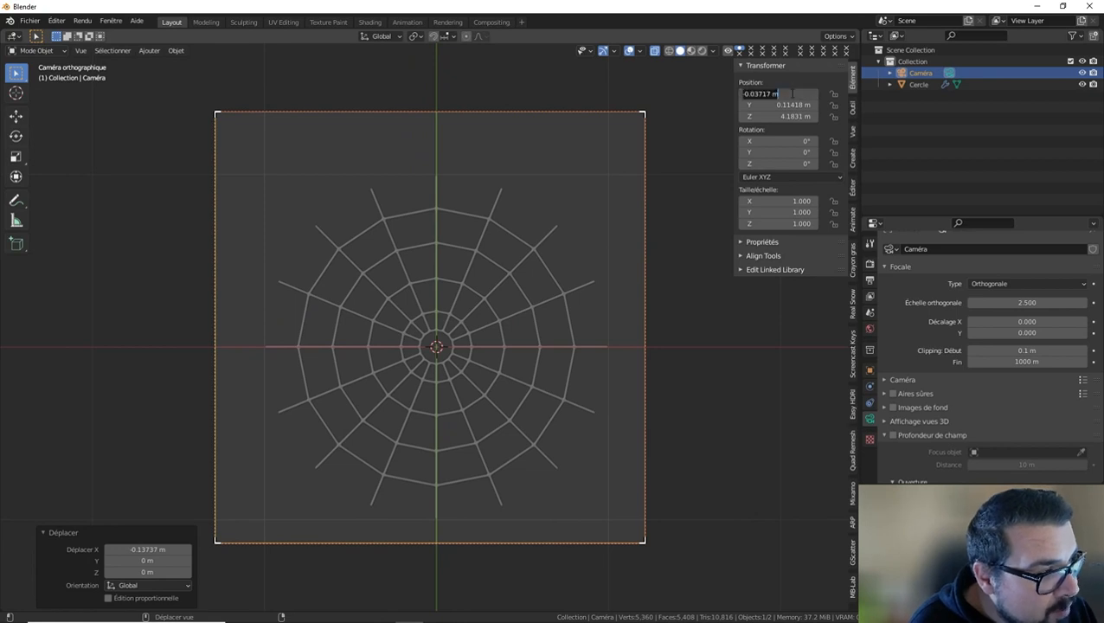
{"action": "type", "text": "0"}
{"action": "key", "text": "Return"}
{"action": "left_click", "coordinate": [788, 105]}
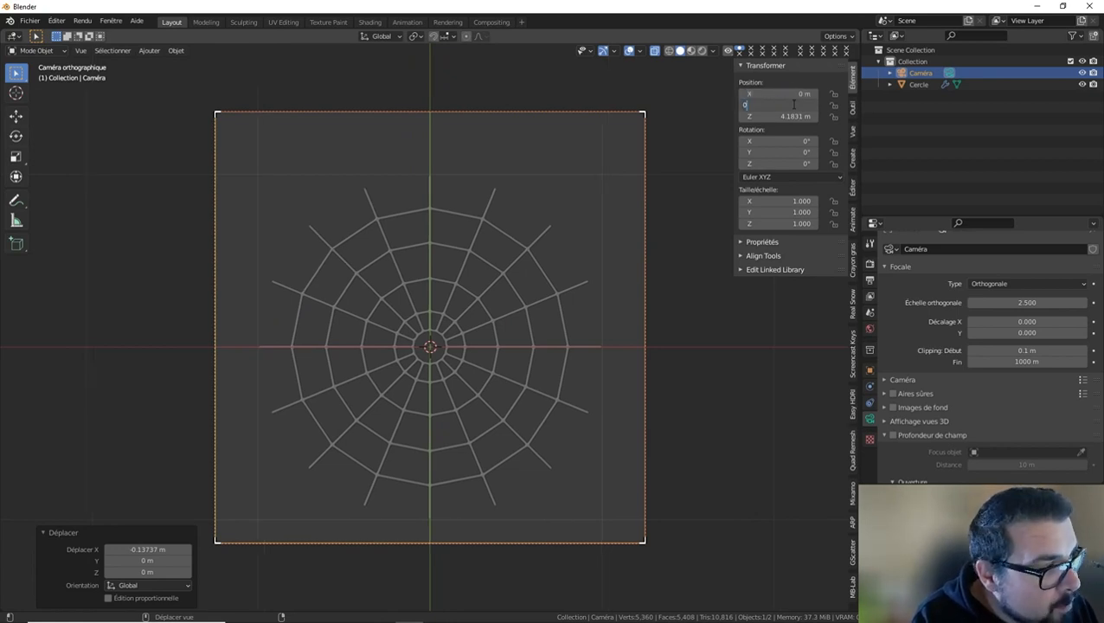
{"action": "type", "text": "0"}
{"action": "key", "text": "Return"}
Set the camera's Z position to 4 m.
{"action": "left_click", "coordinate": [785, 116]}
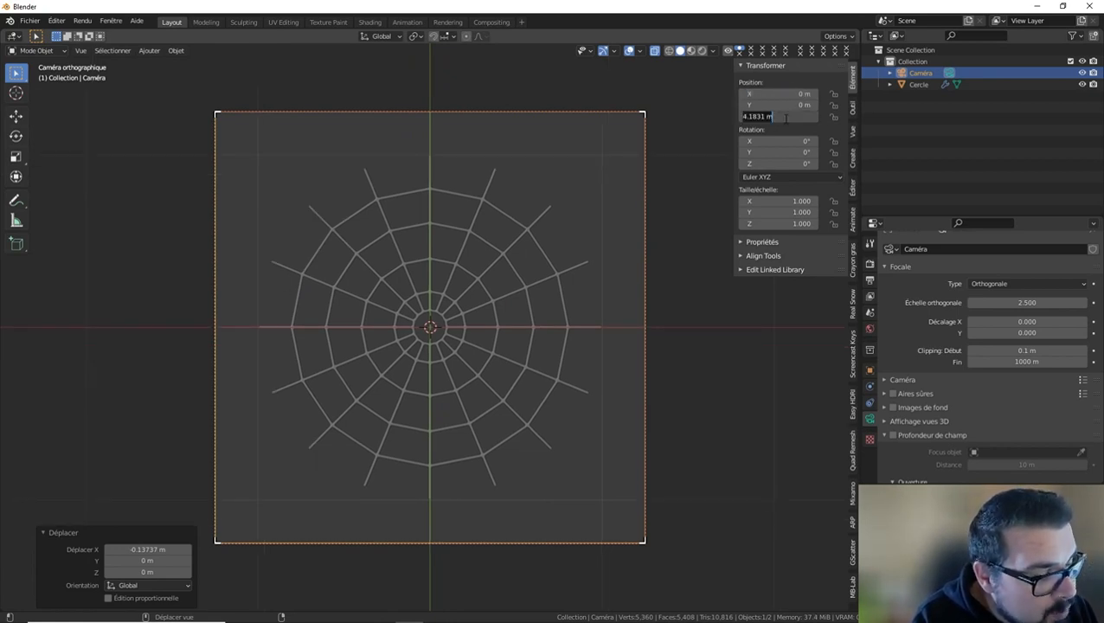
{"action": "type", "text": "0"}
{"action": "key", "text": "Return"}
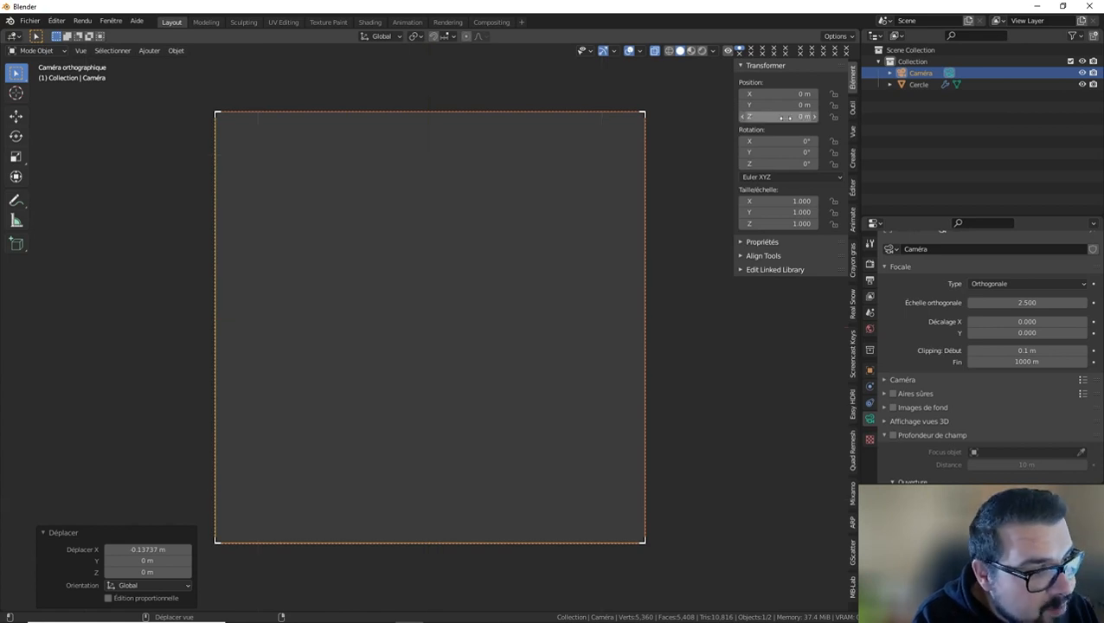
{"action": "left_click", "coordinate": [784, 116]}
{"action": "type", "text": "4"}
{"action": "key", "text": "Return"}
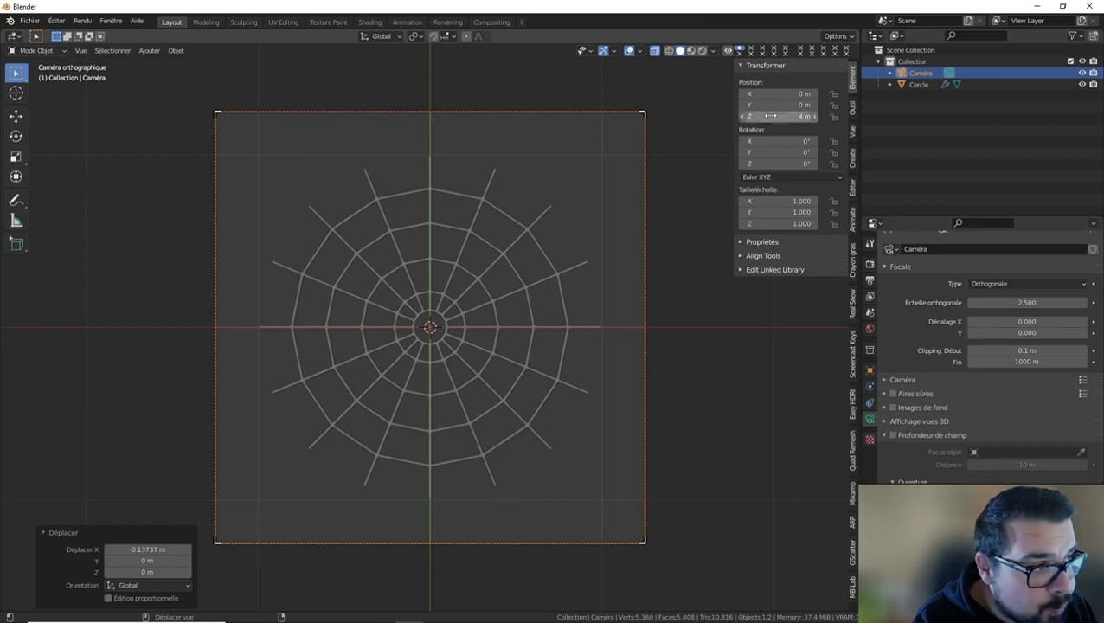
Check the camera from the top view, return to the camera view and set its orthographic scale to 2.1.
{"action": "key", "text": "KP_7"}
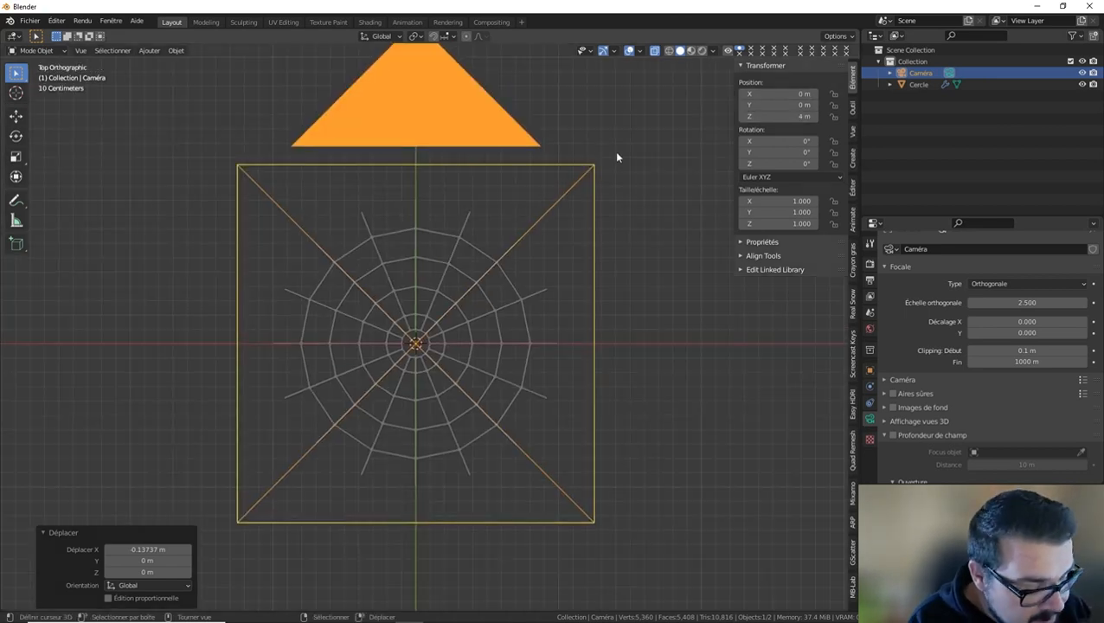
{"action": "key", "text": "KP_0"}
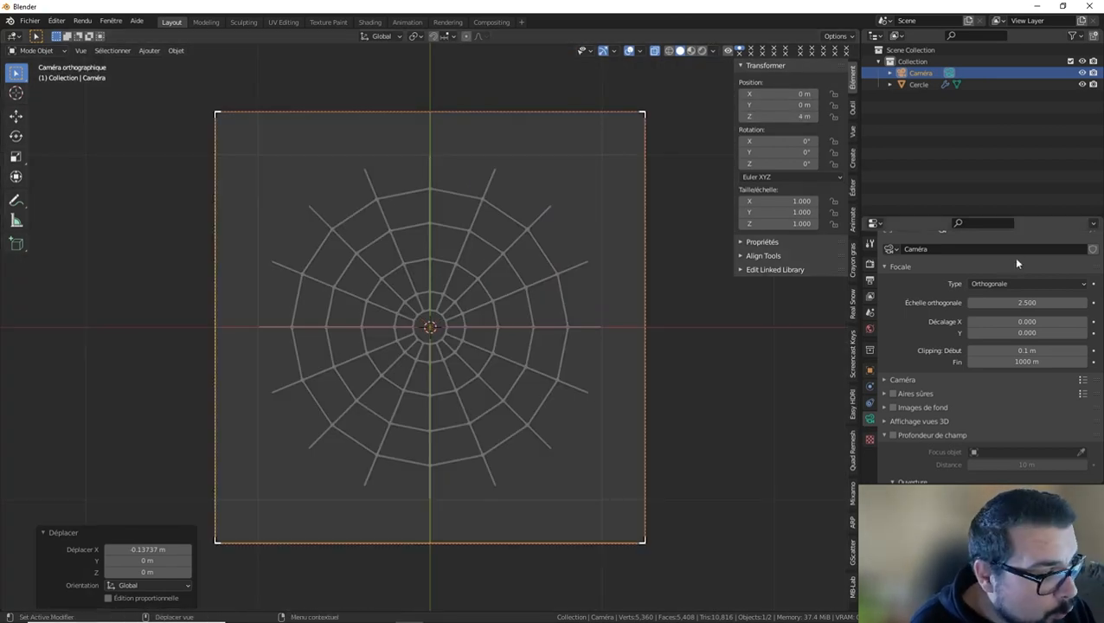
{"action": "left_click_drag", "start_coordinate": [1030, 304], "coordinate": [1018, 304]}
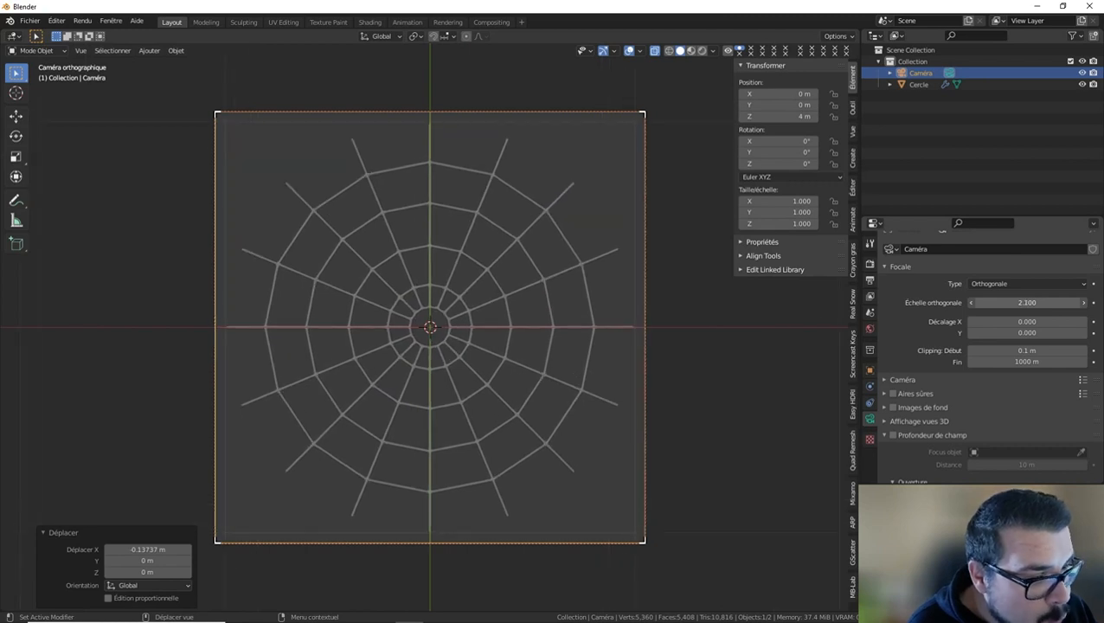
Set the camera's orthographic scale to 2 so the web fills the frame.
{"action": "left_click", "coordinate": [1023, 303]}
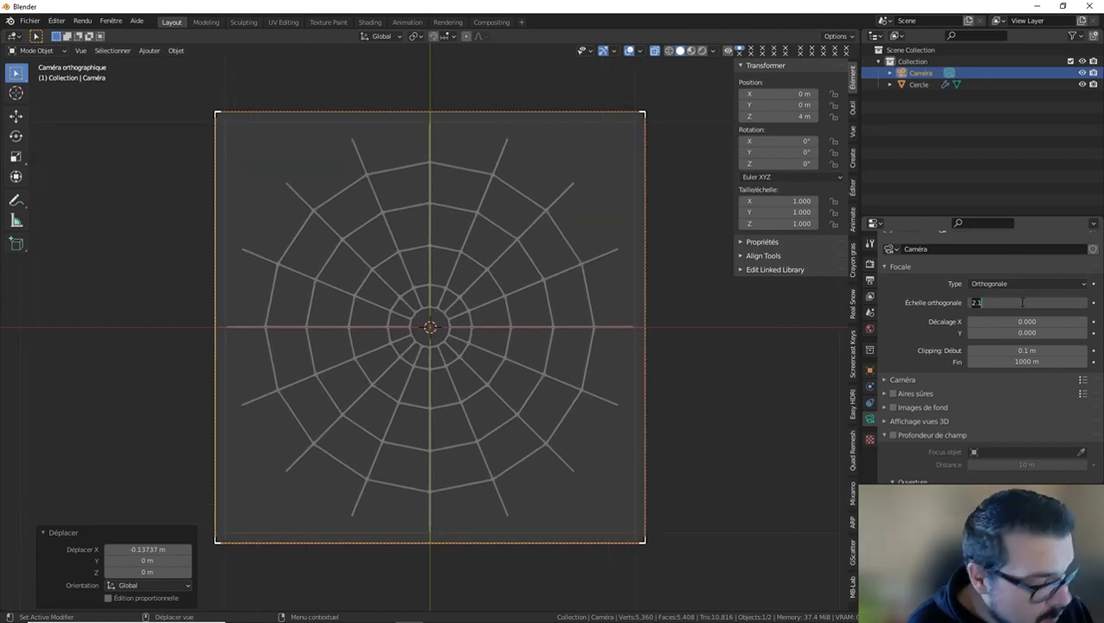
{"action": "type", "text": "2"}
{"action": "key", "text": "Return"}
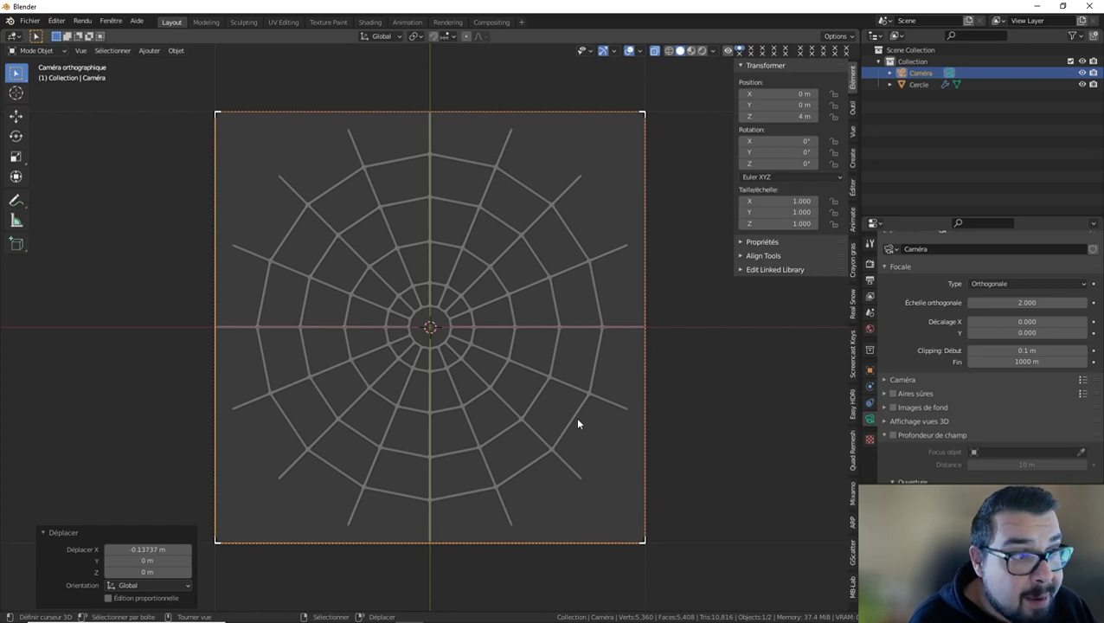
Check the output dimensions and change the render engine to Eevee.
{"action": "left_click", "coordinate": [871, 280]}
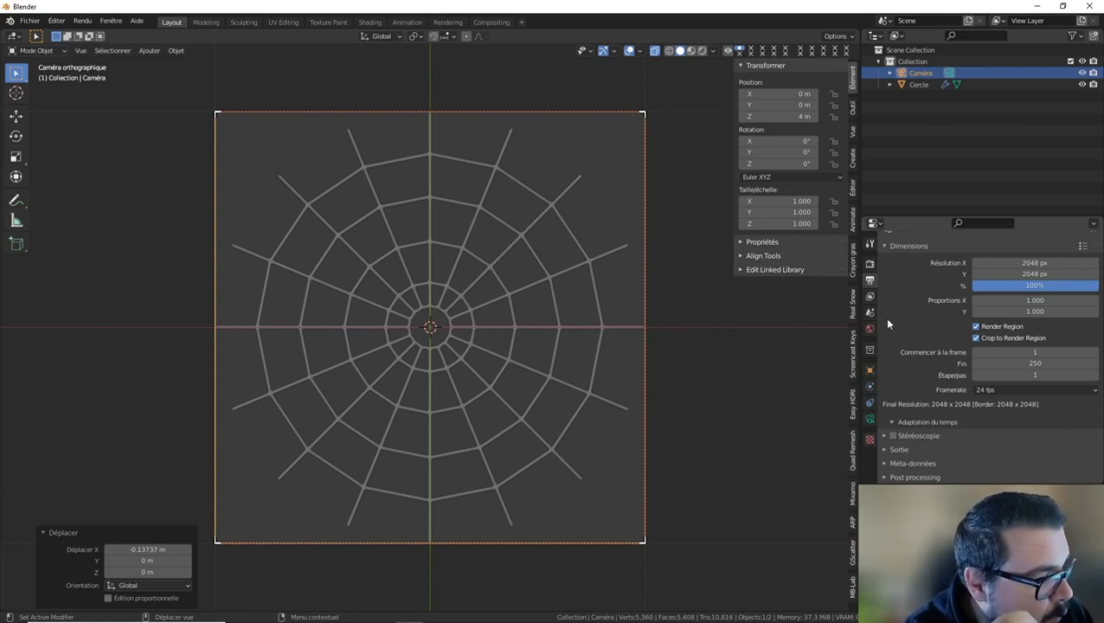
{"action": "left_click", "coordinate": [870, 263]}
{"action": "left_click", "coordinate": [995, 263]}
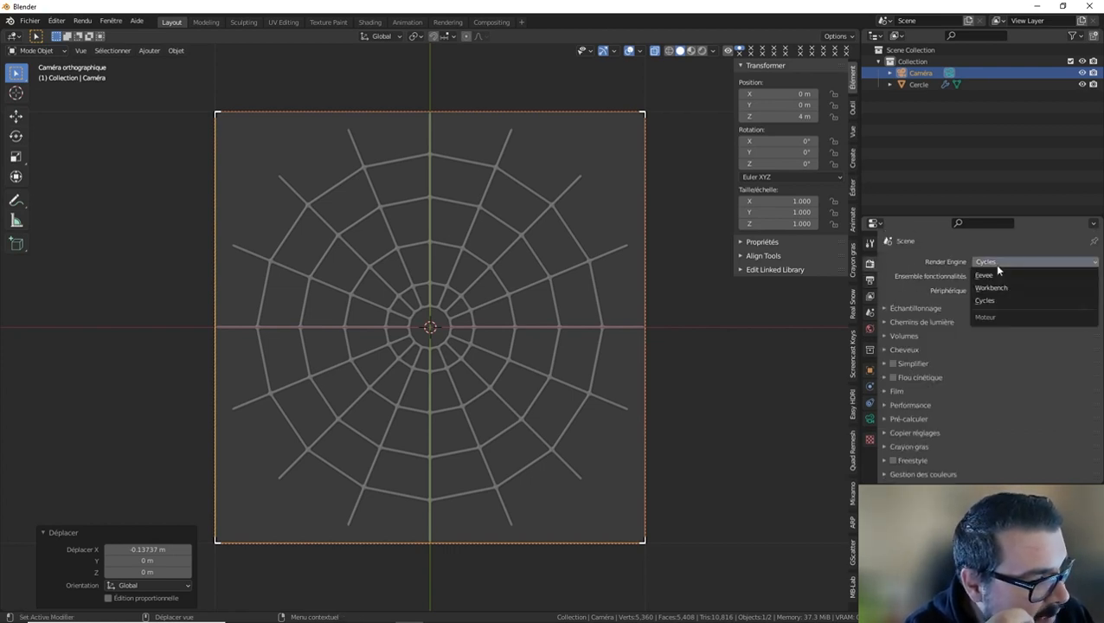
{"action": "left_click", "coordinate": [993, 275]}
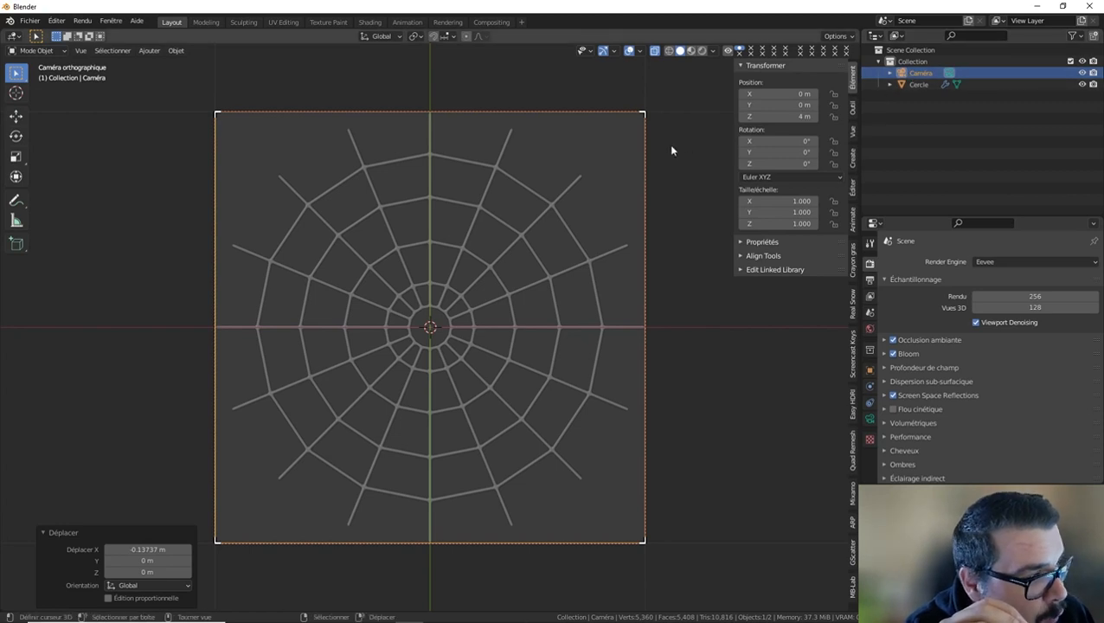
Make the render background transparent in the Film settings.
{"action": "scroll", "coordinate": [903, 438], "scroll_direction": "down", "scroll_amount": 2}
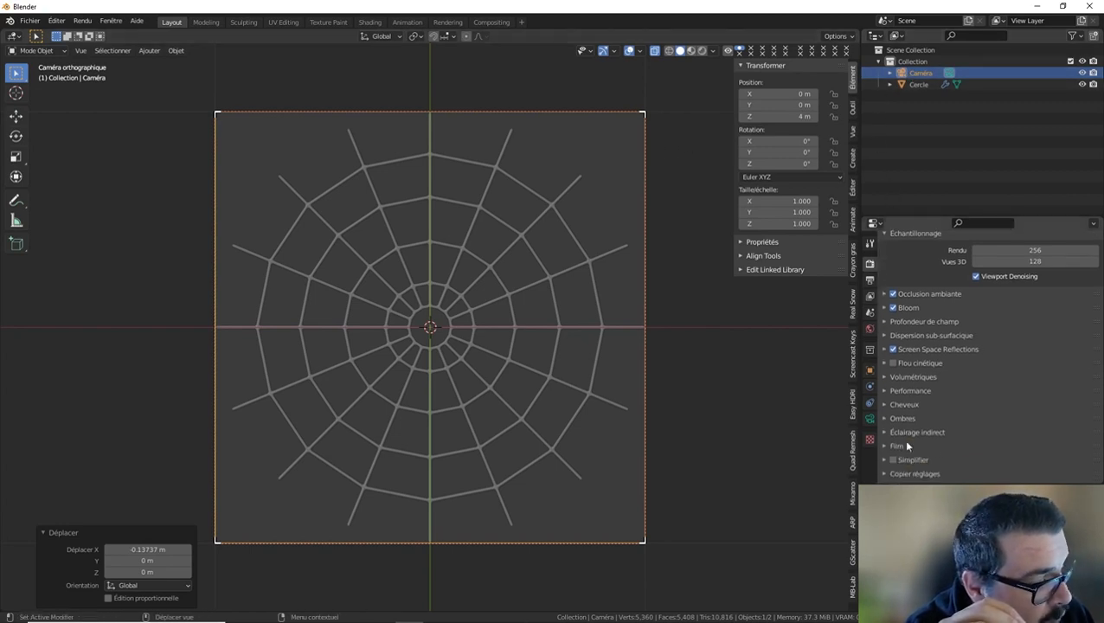
{"action": "left_click", "coordinate": [927, 446]}
{"action": "scroll", "coordinate": [930, 445], "scroll_direction": "down", "scroll_amount": 1}
{"action": "left_click", "coordinate": [971, 453]}
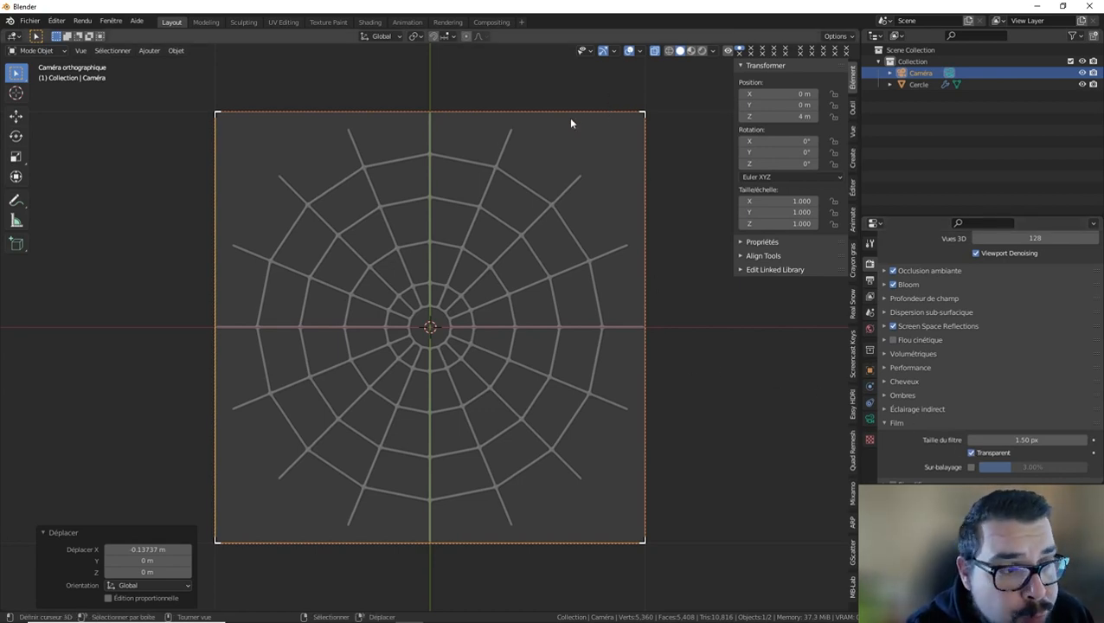
Display the viewport in rendered shading and add a sun light at the world origin.
{"action": "left_click", "coordinate": [692, 52]}
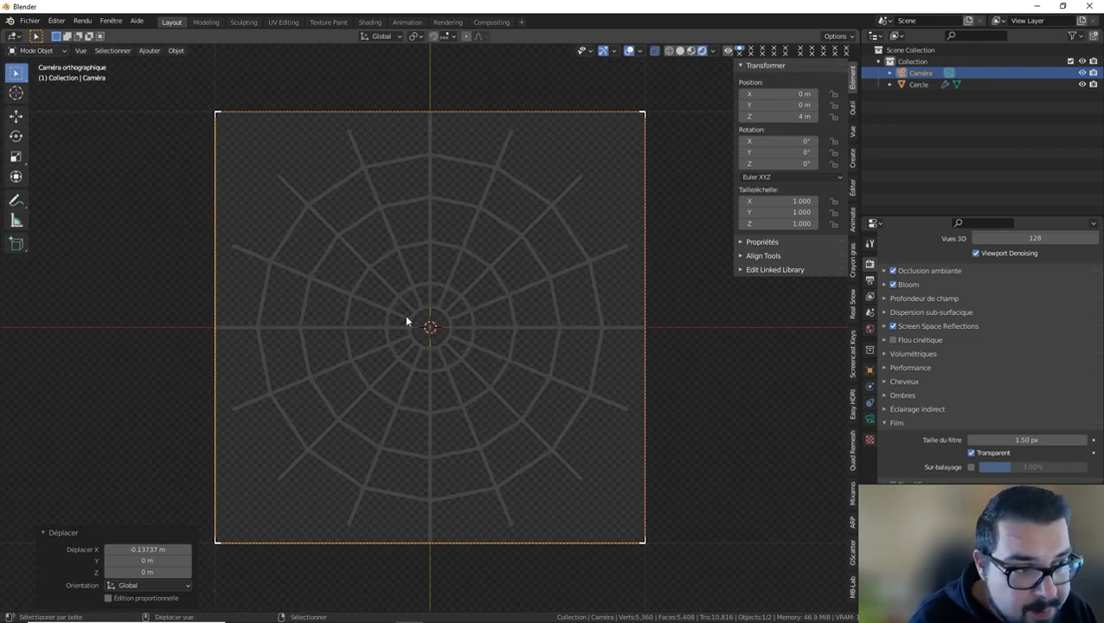
{"action": "key", "text": "shift+a"}
{"action": "mouse_move", "coordinate": [406, 319]}
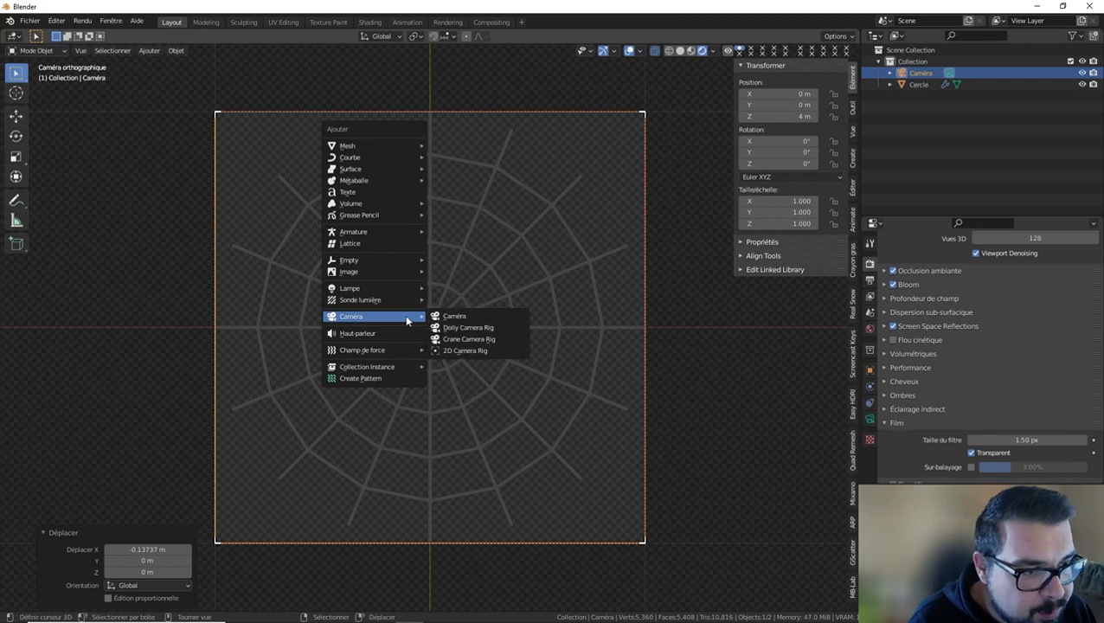
{"action": "mouse_move", "coordinate": [414, 291]}
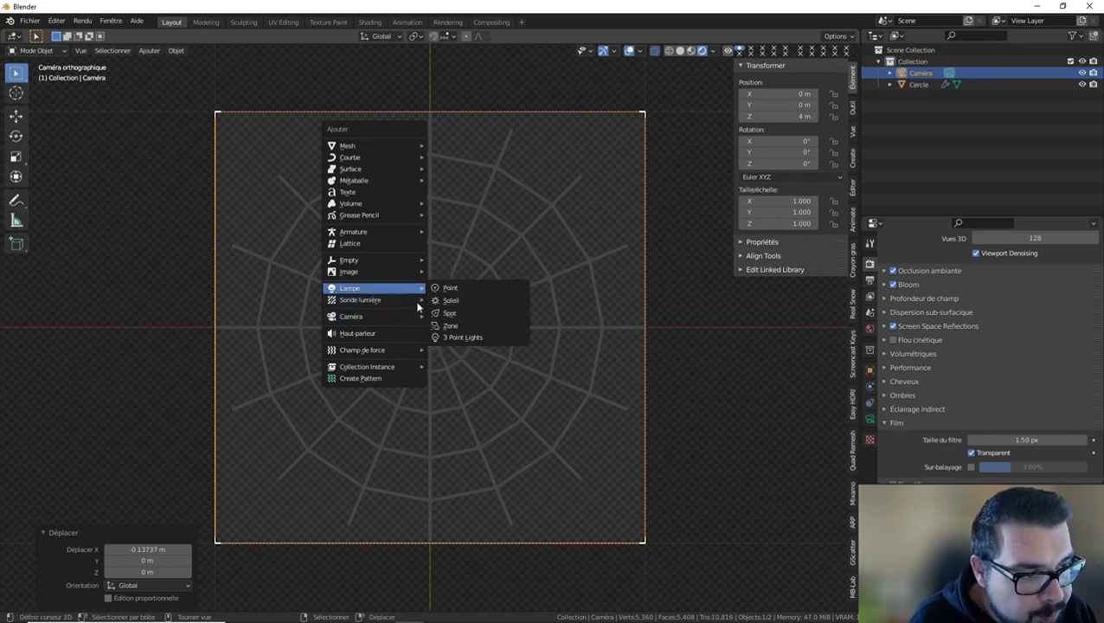
{"action": "left_click", "coordinate": [474, 300]}
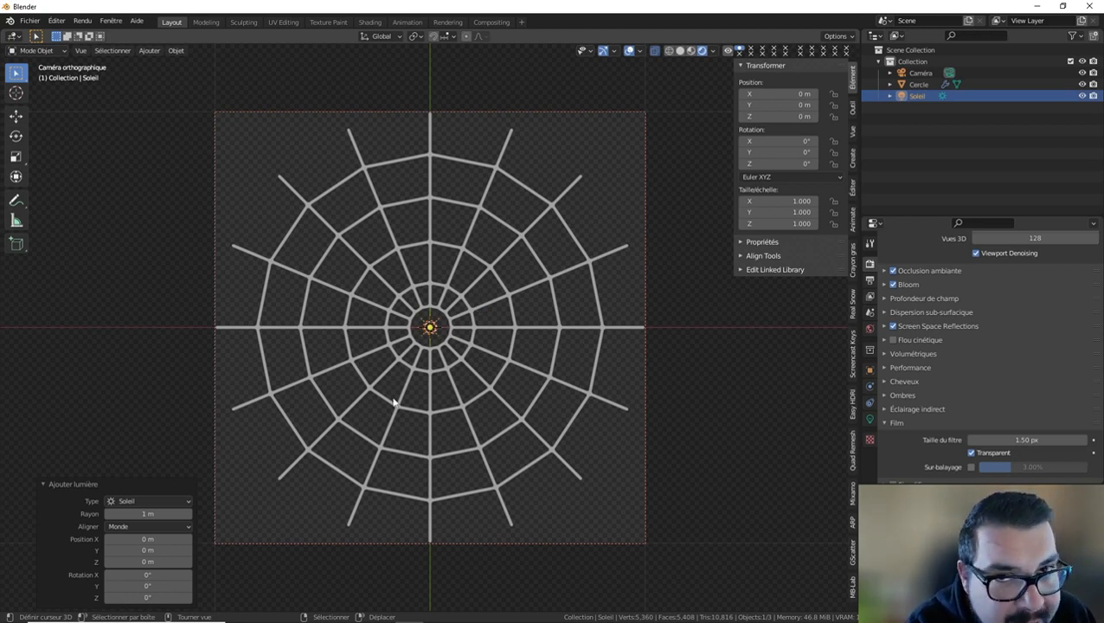
Set the sun light's strength to 5.
{"action": "left_click", "coordinate": [869, 419]}
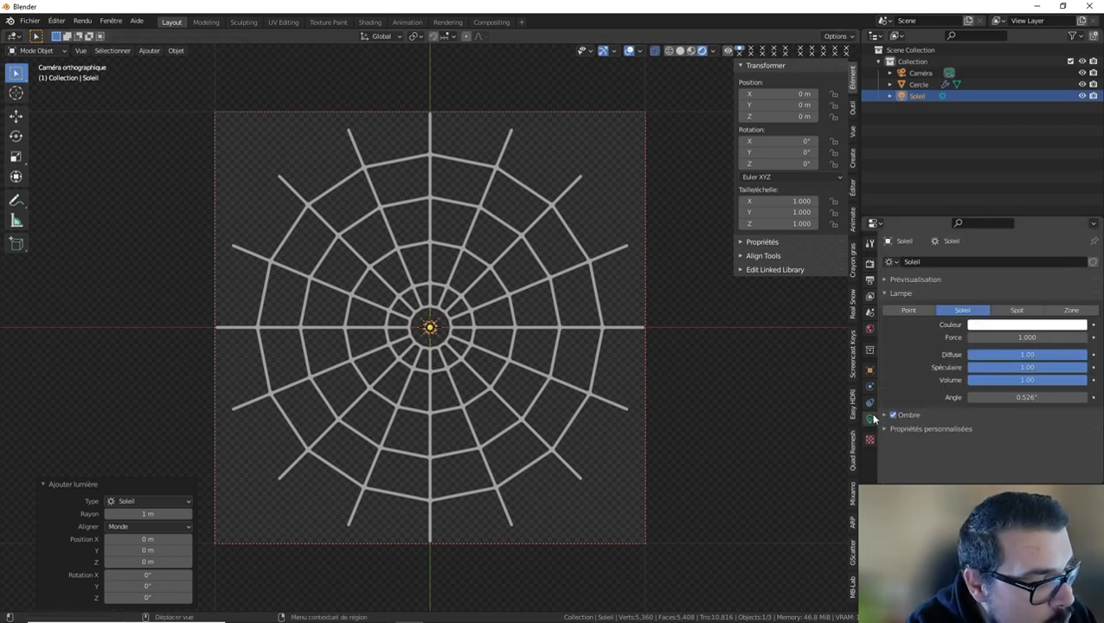
{"action": "left_click", "coordinate": [1022, 338]}
{"action": "type", "text": "5"}
{"action": "key", "text": "Return"}
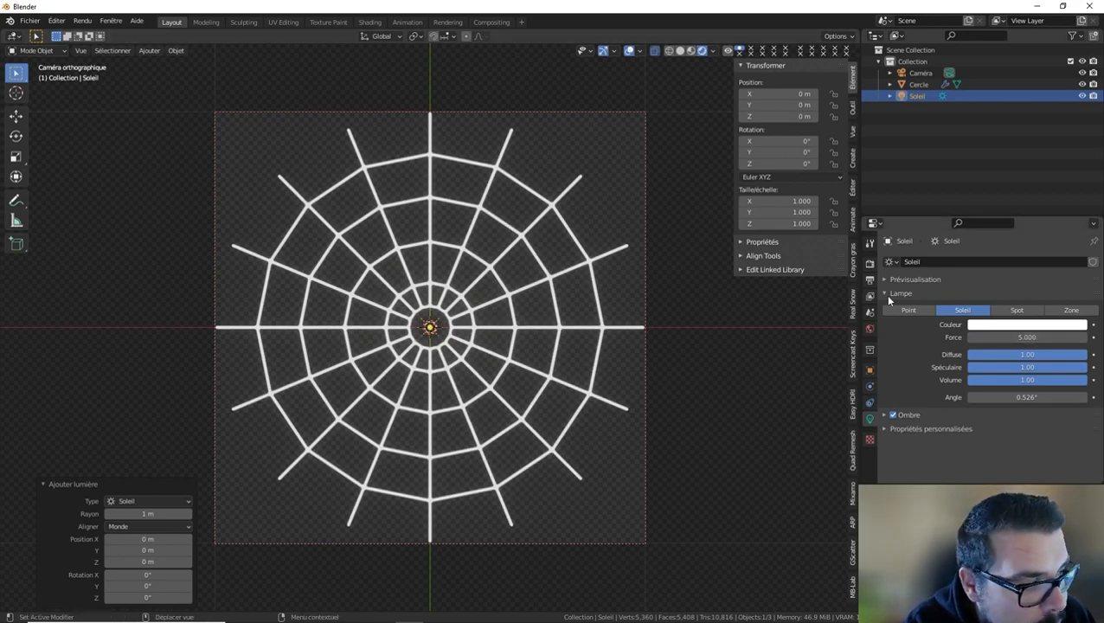
Compare the web with and without Bloom, leave Bloom disabled and return to the sun light's settings.
{"action": "left_click", "coordinate": [869, 263]}
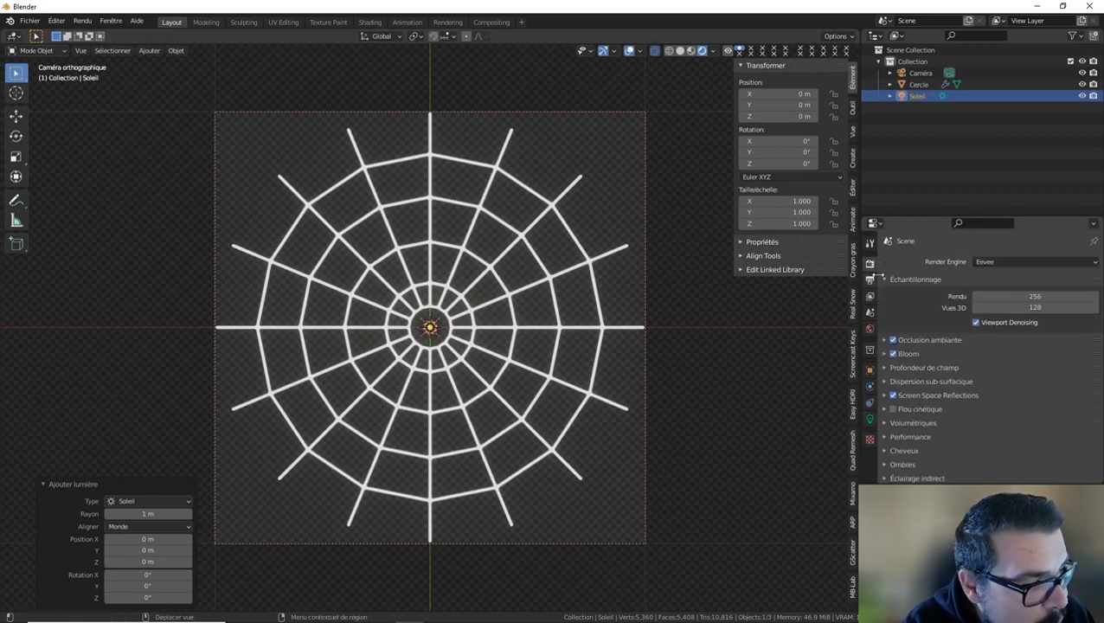
{"action": "left_click", "coordinate": [893, 354]}
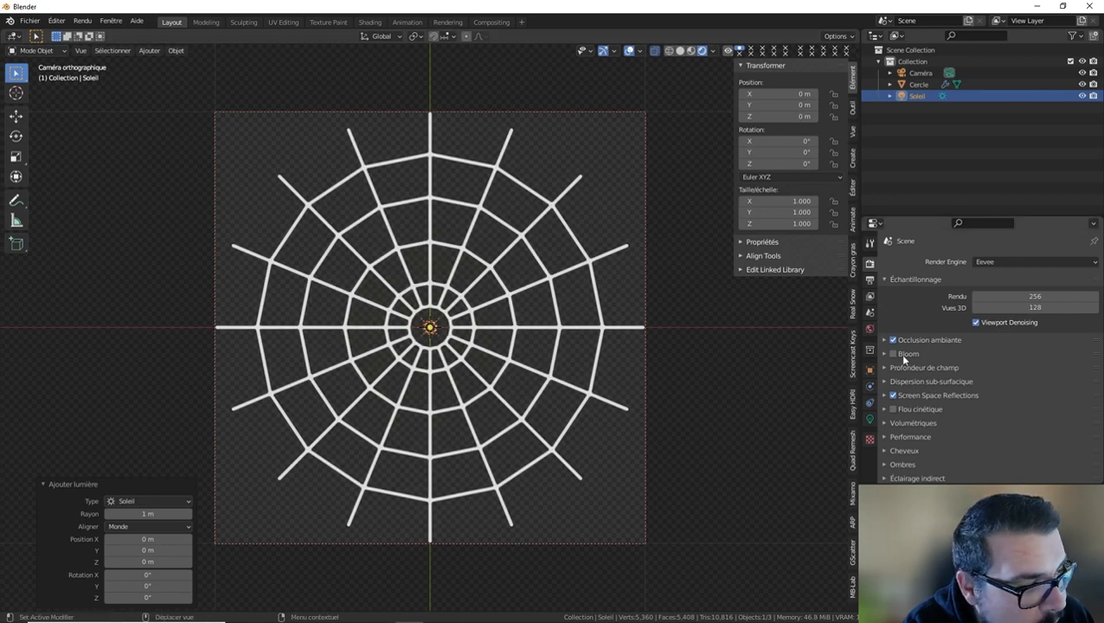
{"action": "left_click", "coordinate": [895, 355]}
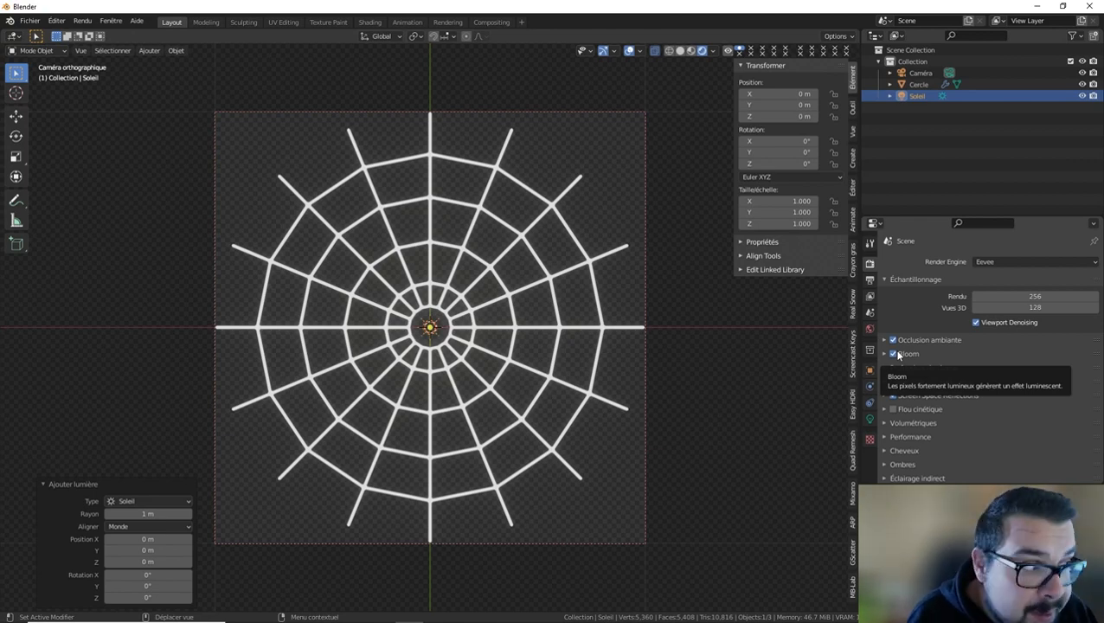
{"action": "left_click", "coordinate": [893, 354]}
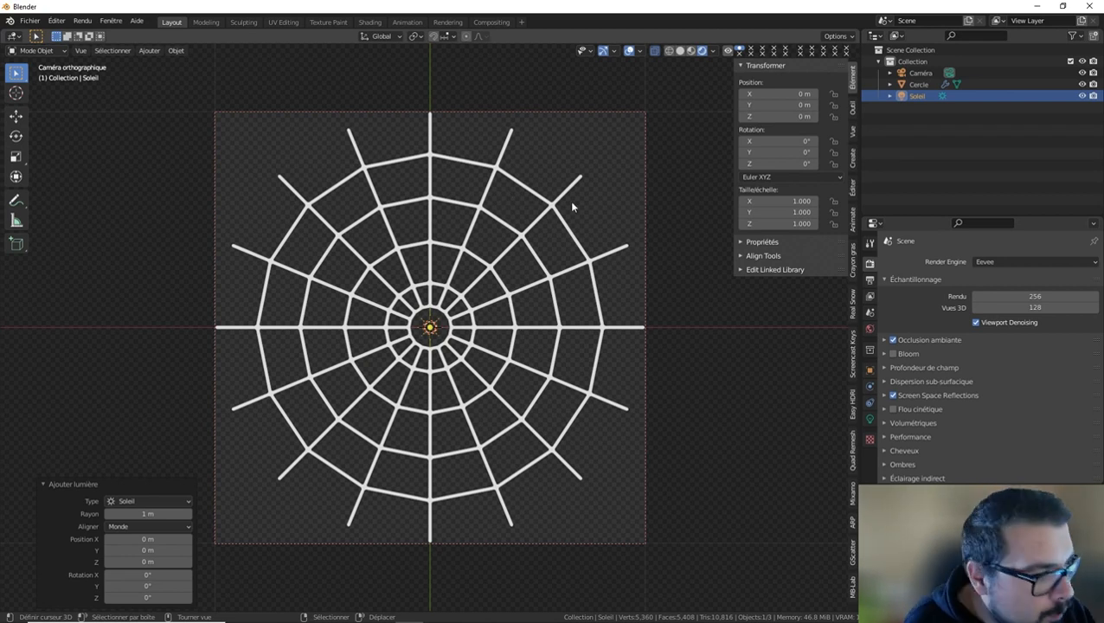
{"action": "left_click", "coordinate": [869, 418]}
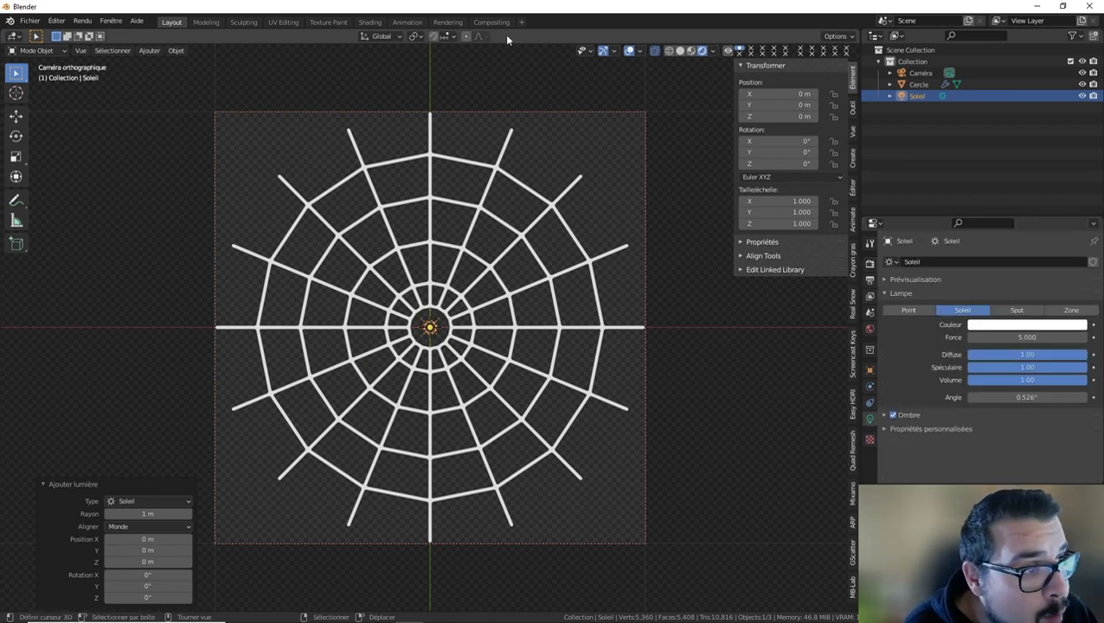
Switch to the Rendering workspace, render the still image and fit the whole result in view.
{"action": "left_click", "coordinate": [452, 25]}
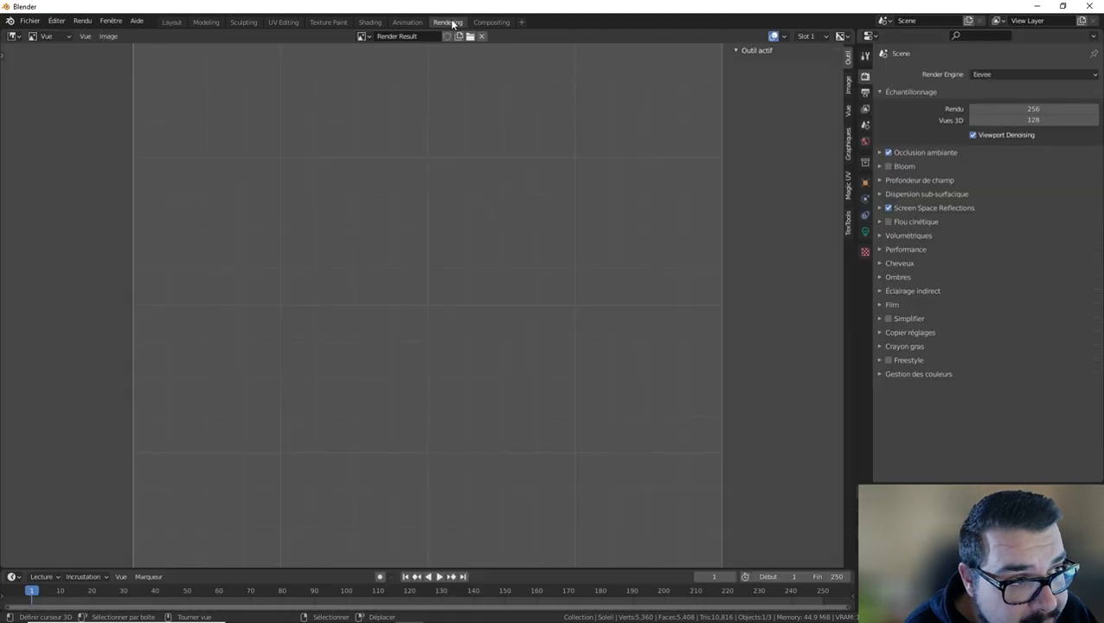
{"action": "left_click", "coordinate": [82, 21]}
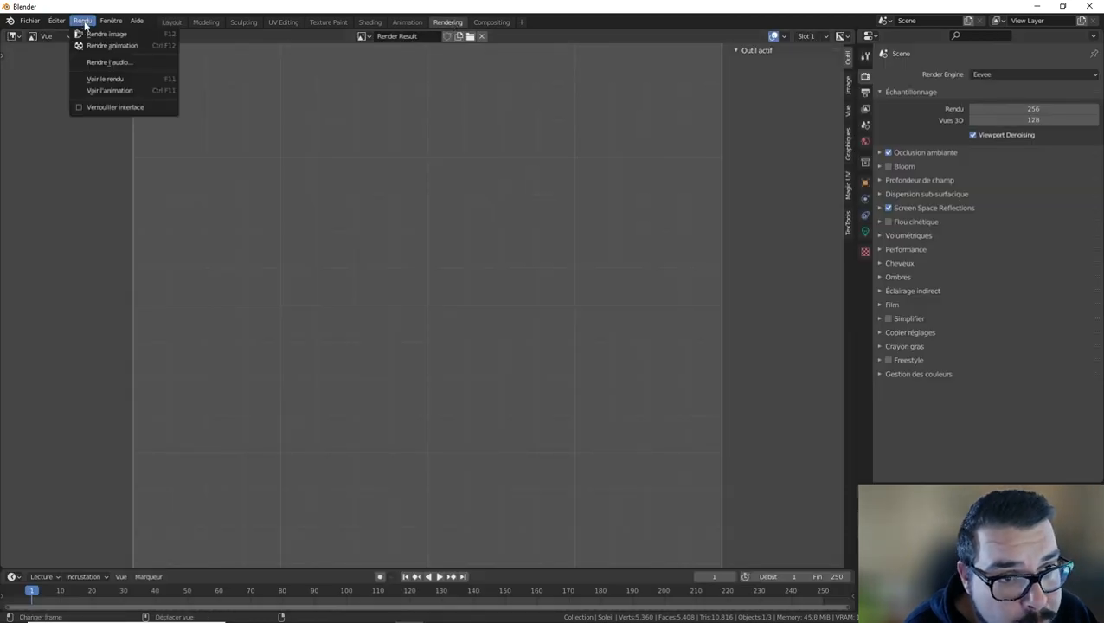
{"action": "left_click", "coordinate": [97, 34]}
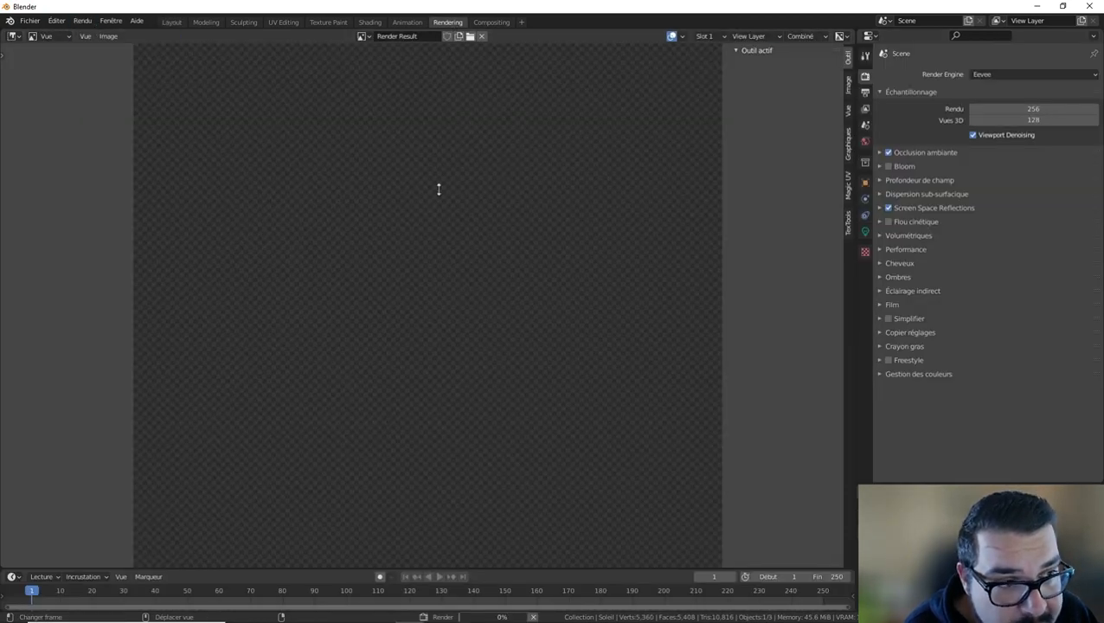
{"action": "scroll", "coordinate": [515, 427], "scroll_direction": "down", "scroll_amount": 2}
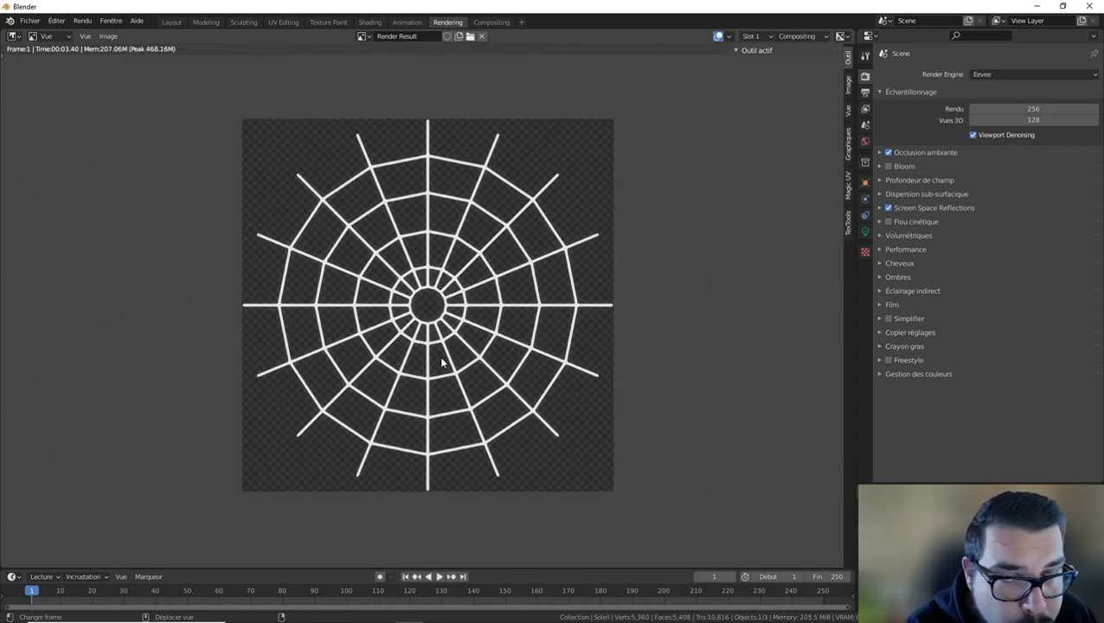
Start saving the rendered image and browse to the project's "06 - Ressources Externes" folder.
{"action": "left_click", "coordinate": [109, 36]}
{"action": "left_click", "coordinate": [149, 117]}
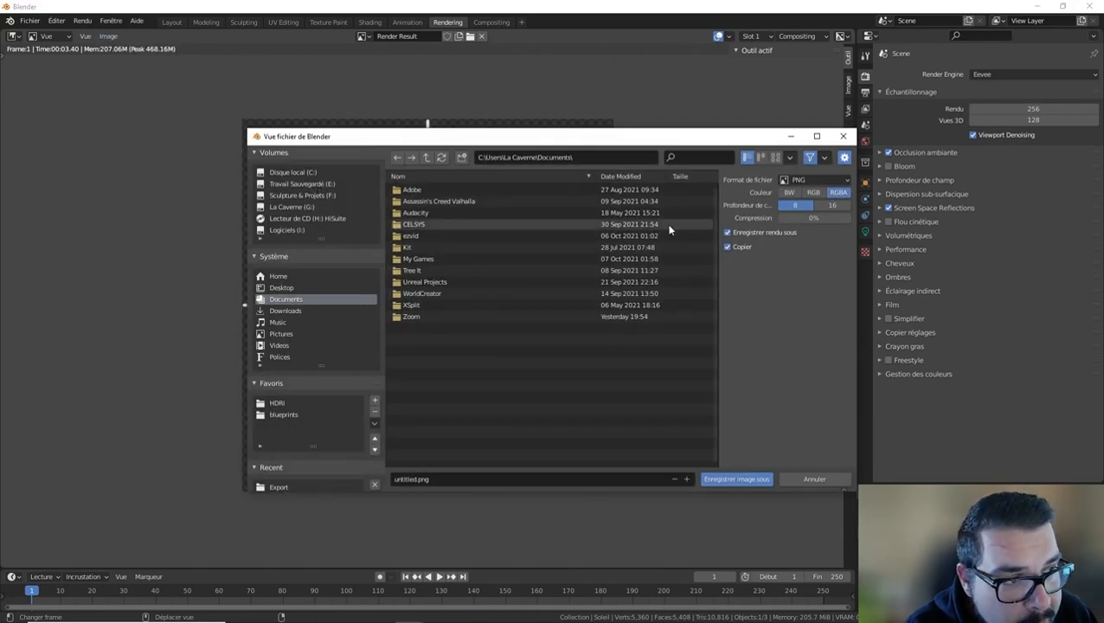
{"action": "scroll", "coordinate": [307, 389], "scroll_direction": "down", "scroll_amount": 3}
{"action": "left_click", "coordinate": [295, 418]}
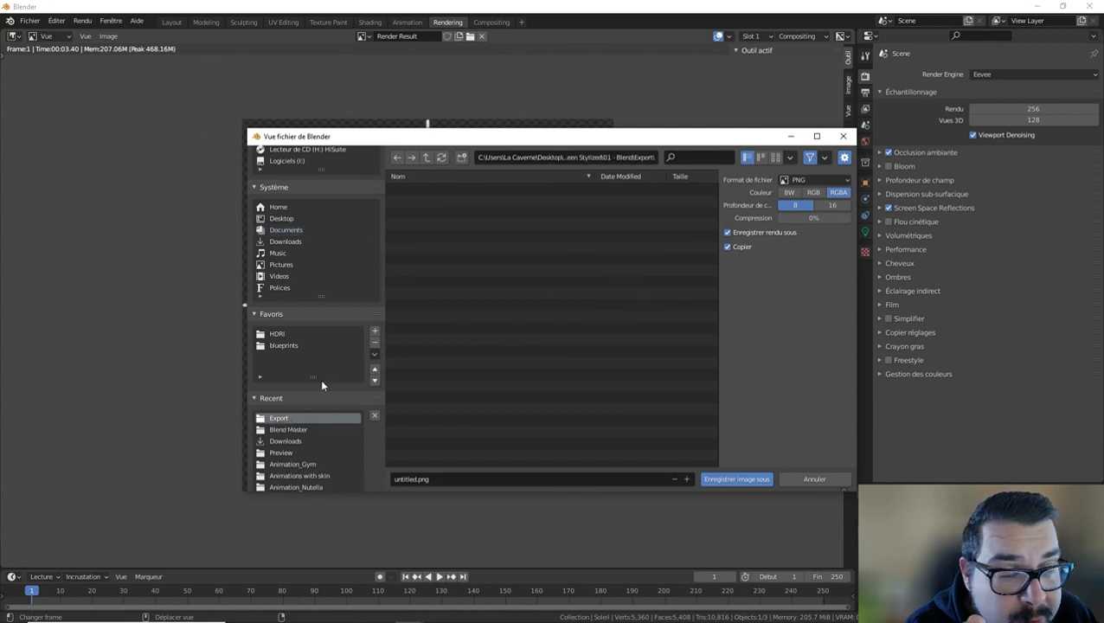
{"action": "left_click", "coordinate": [426, 156]}
{"action": "left_click", "coordinate": [427, 156]}
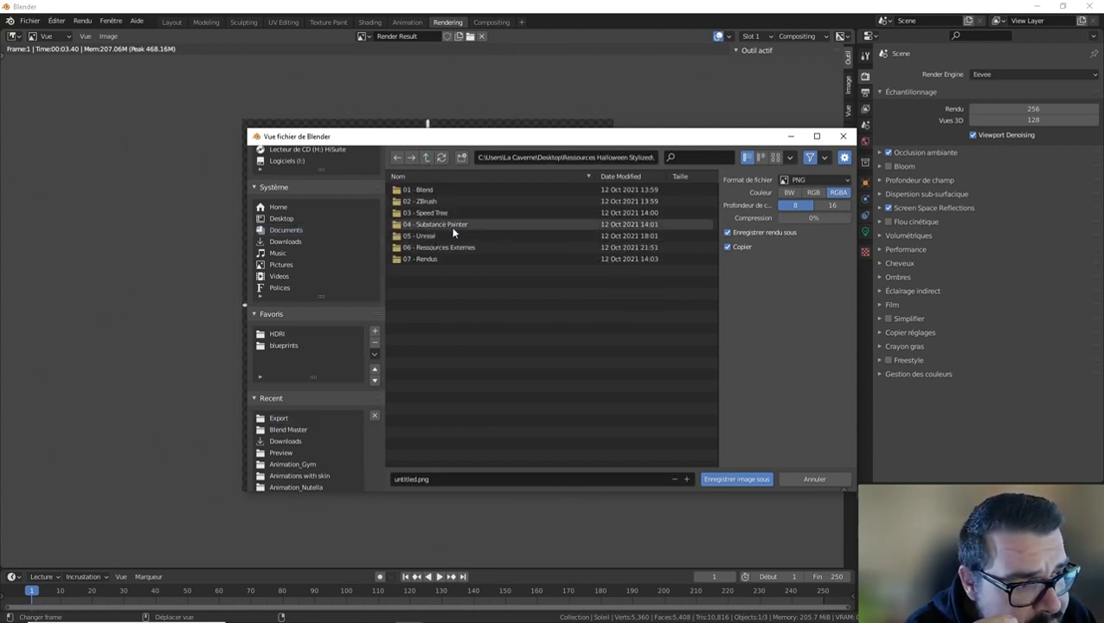
{"action": "double_click", "coordinate": [449, 248]}
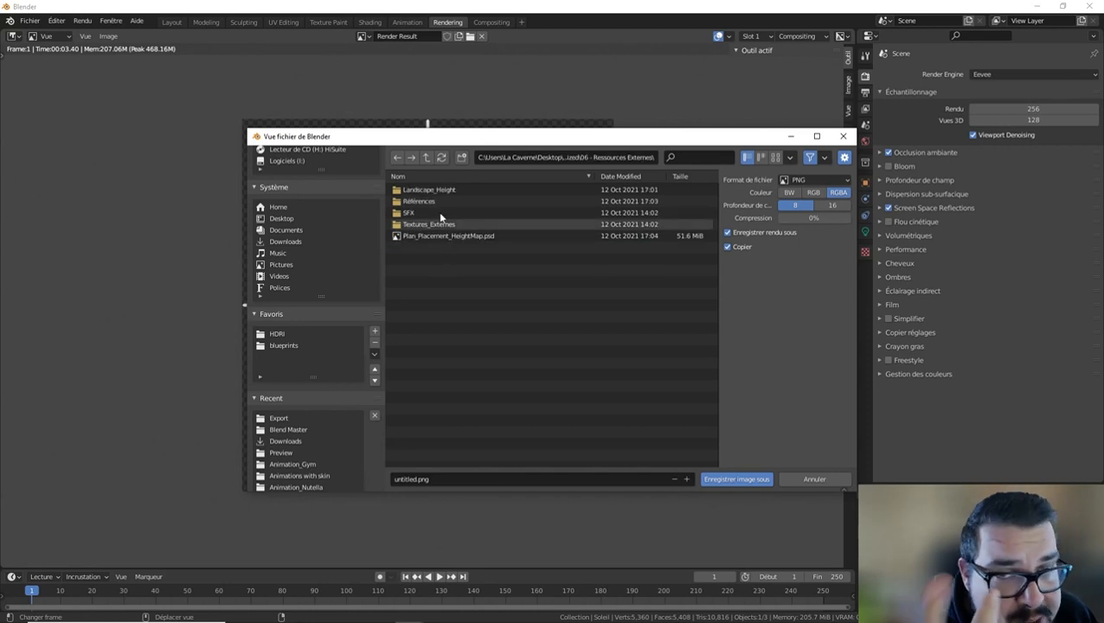
Create a folder named Texture_ToileArraignée and open it as the save location.
{"action": "left_click", "coordinate": [461, 156]}
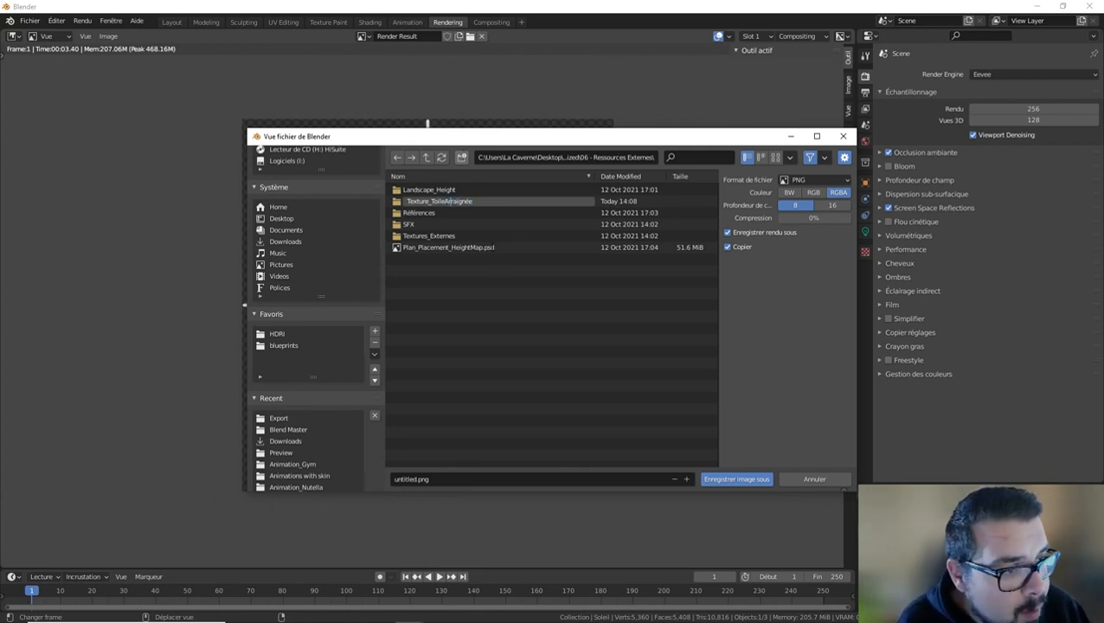
{"action": "key", "text": "Return"}
{"action": "double_click", "coordinate": [459, 226]}
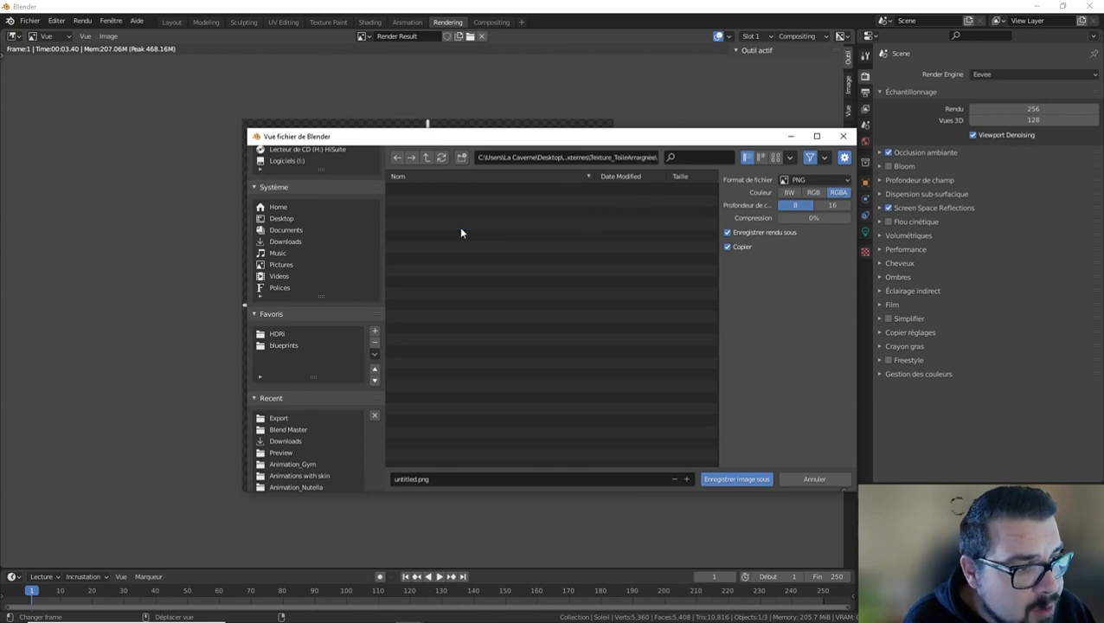
Set the PNG export to 16-bit color depth with RGBA color channels.
{"action": "left_click", "coordinate": [832, 205]}
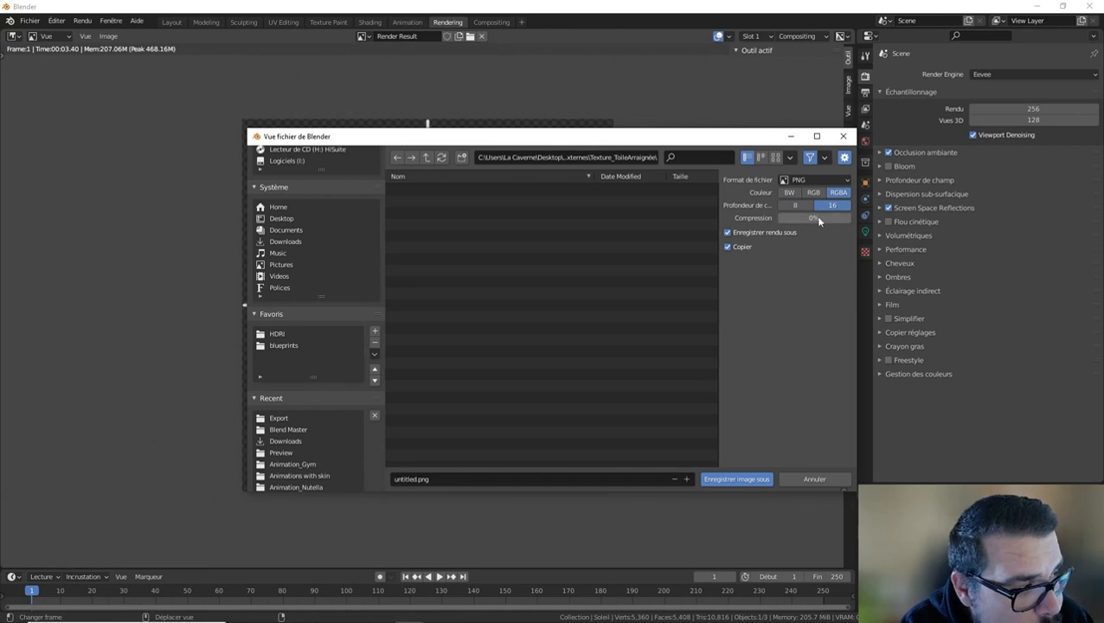
{"action": "left_click", "coordinate": [789, 193]}
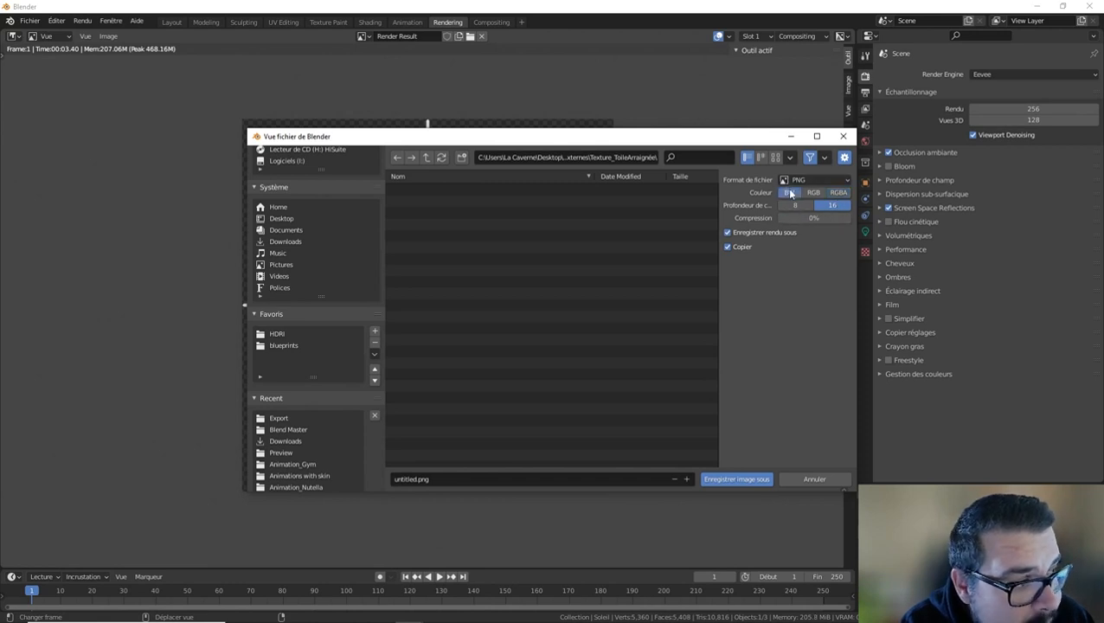
{"action": "left_click", "coordinate": [837, 194]}
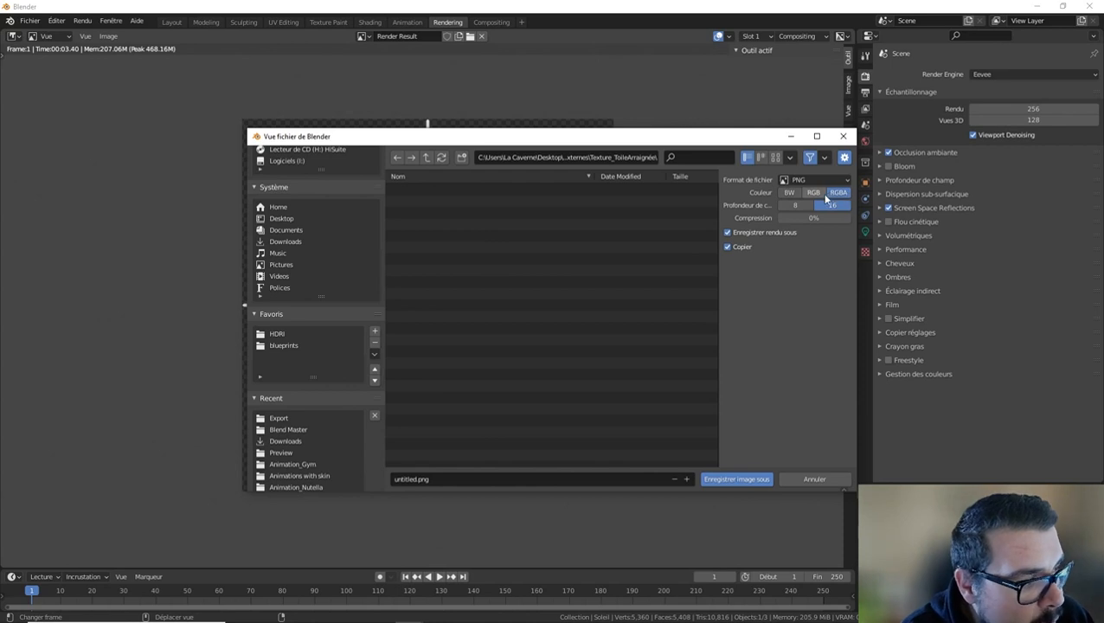
Name the image T_ToileAraignée_ColorA and save it in the texture folder.
{"action": "left_click", "coordinate": [441, 481]}
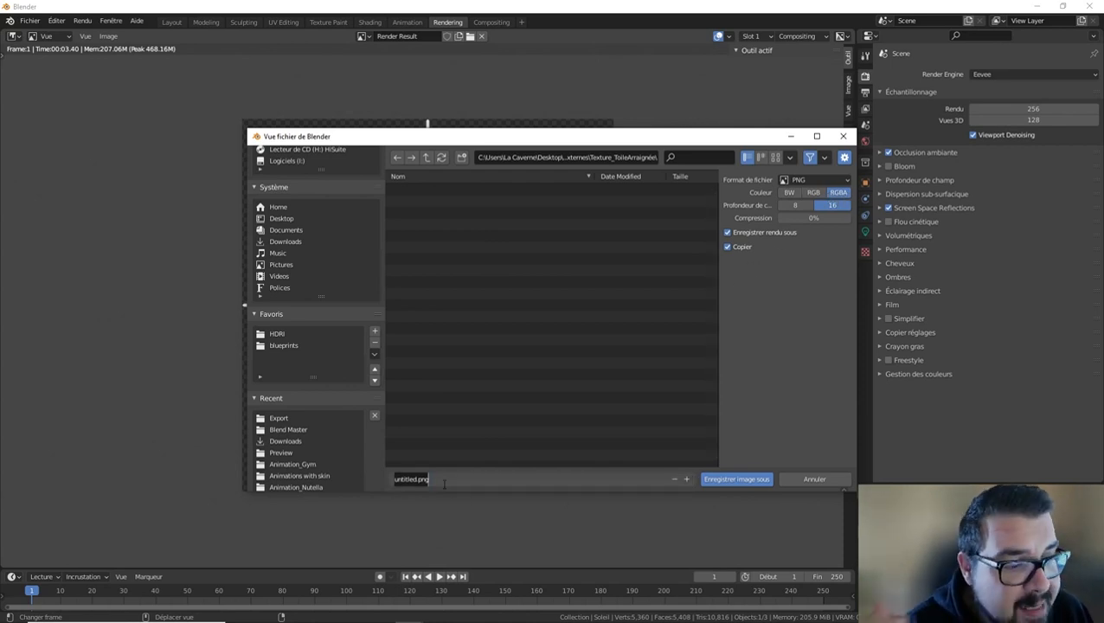
{"action": "type", "text": "T"}
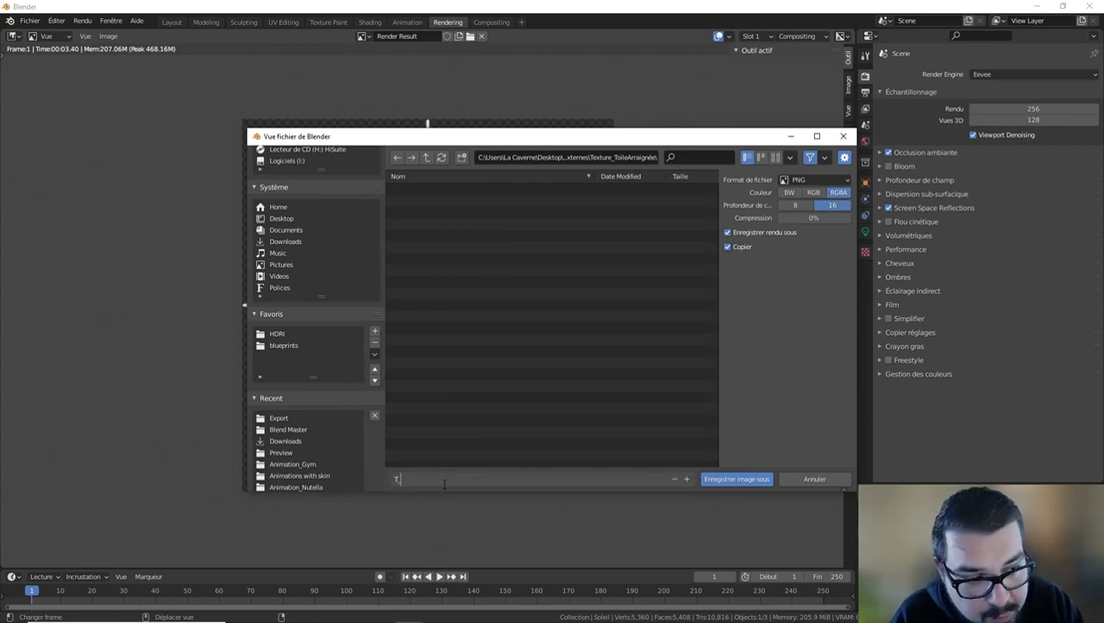
{"action": "type", "text": "_Toile"}
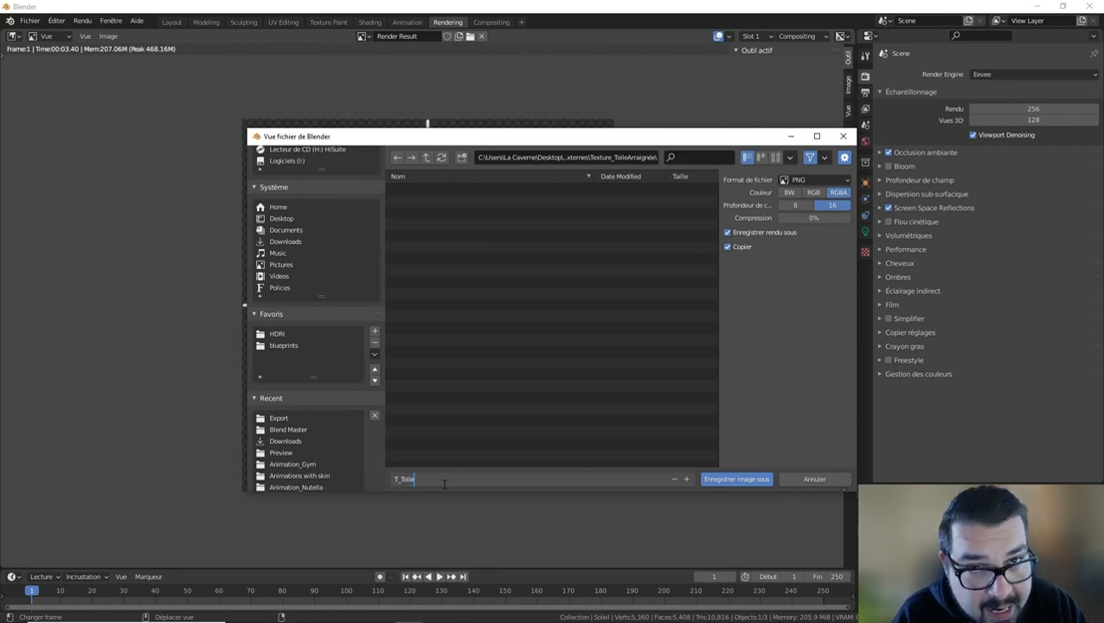
{"action": "type", "text": "Araignée_Color"}
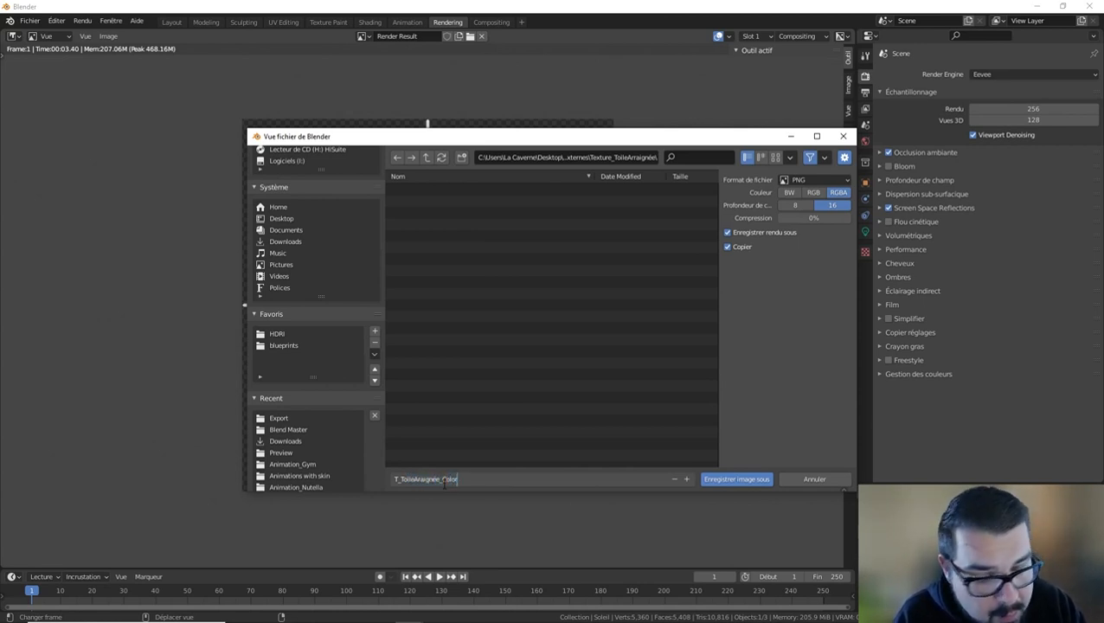
{"action": "type", "text": "A"}
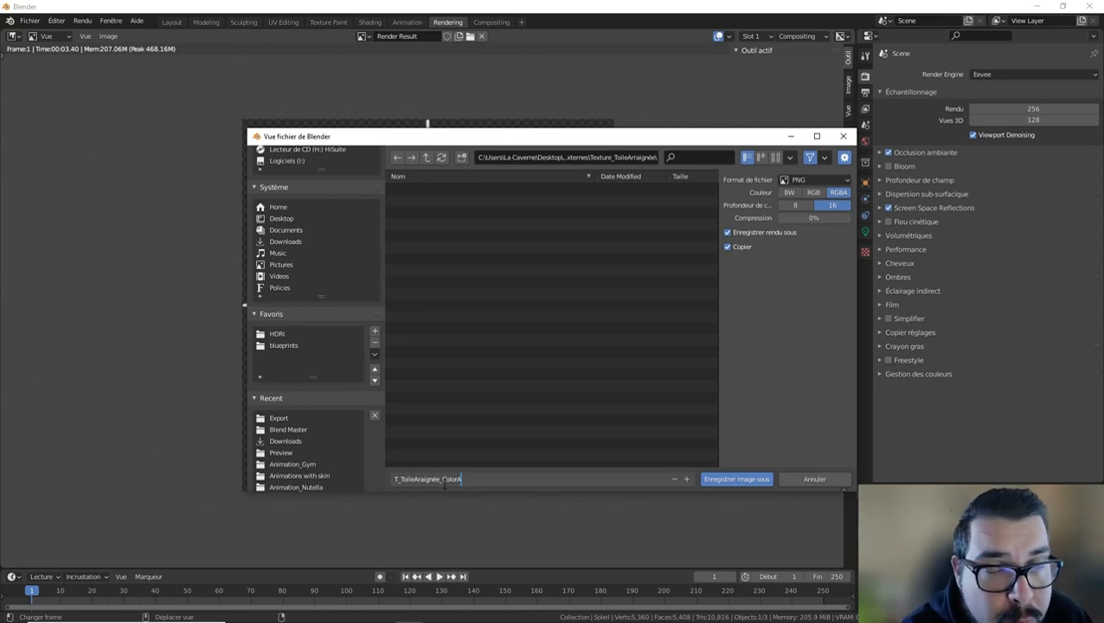
{"action": "left_click", "coordinate": [740, 479]}
{"action": "left_click", "coordinate": [740, 478]}
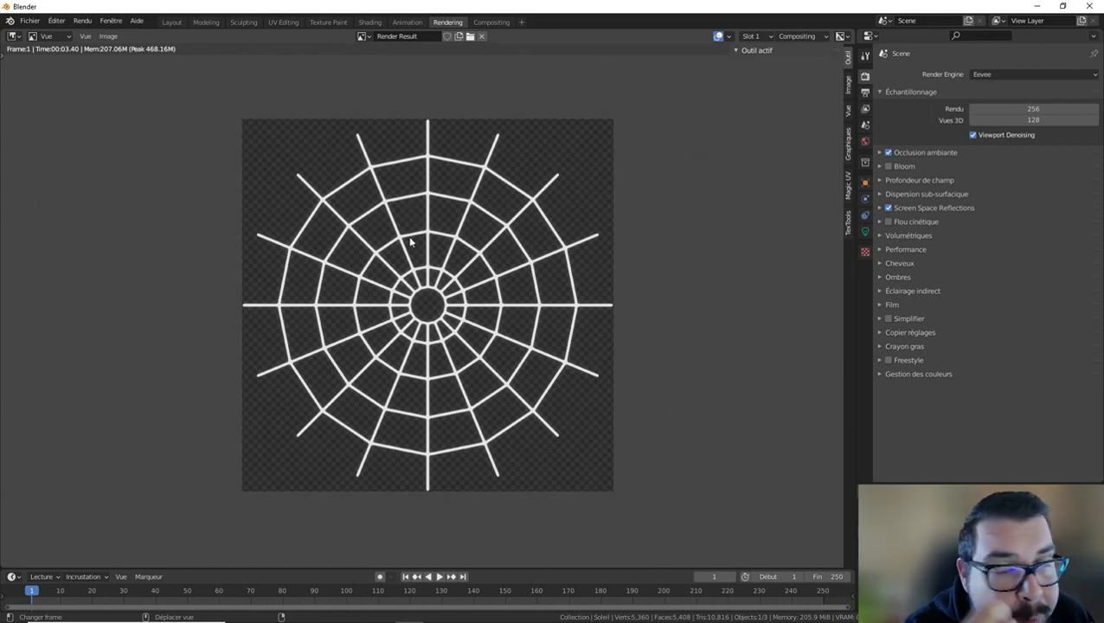
Return to the Layout workspace and display the web in solid shading with X-ray turned off.
{"action": "left_click", "coordinate": [171, 23]}
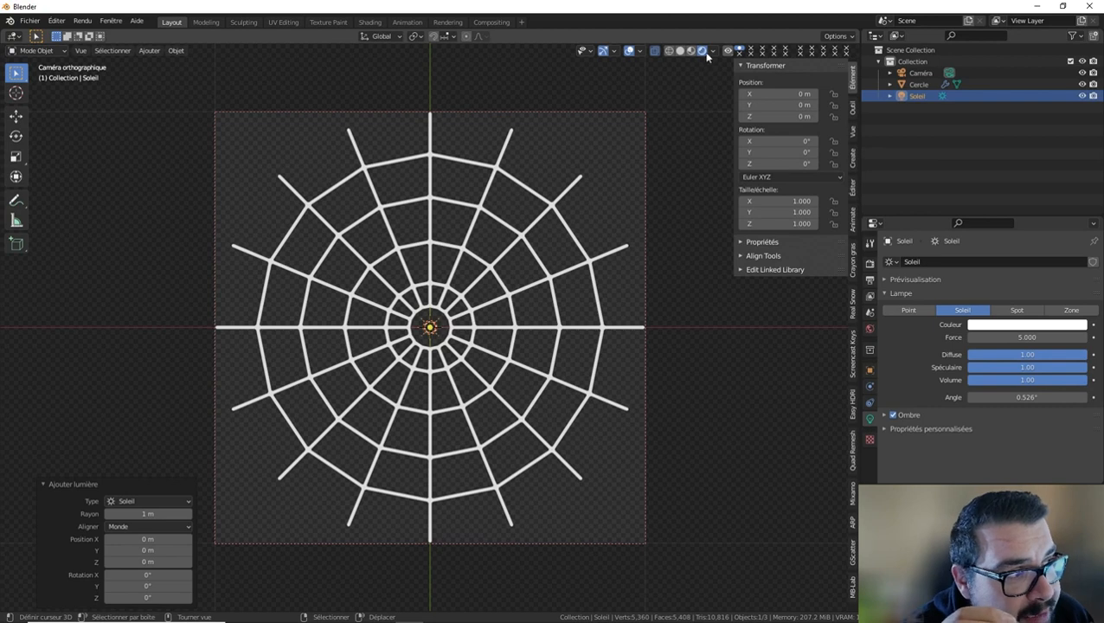
{"action": "left_click", "coordinate": [679, 50]}
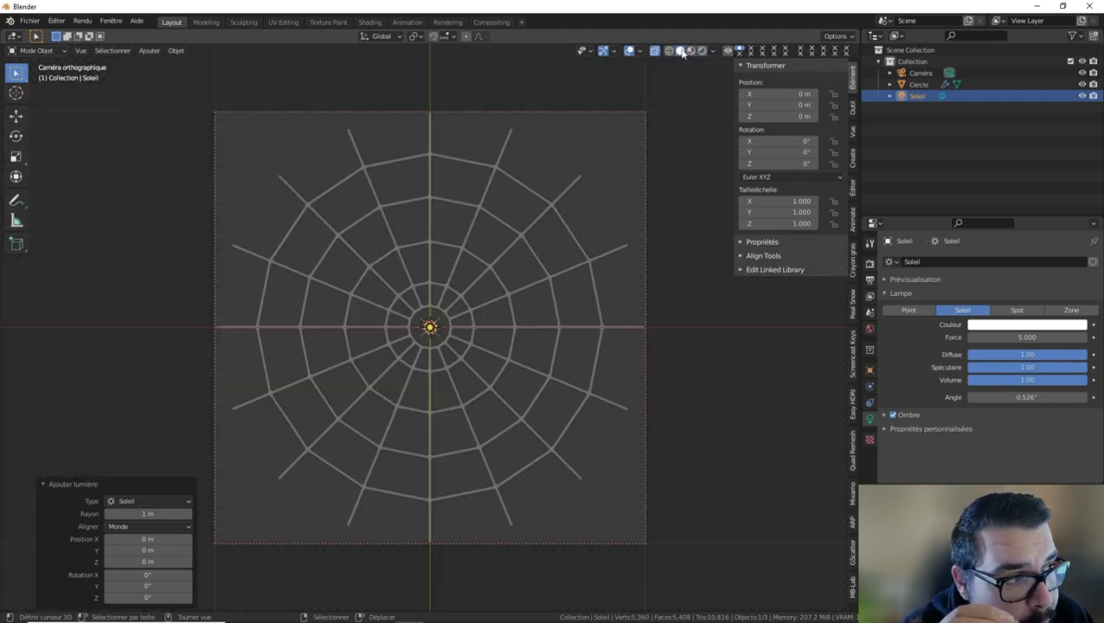
{"action": "left_click", "coordinate": [655, 51]}
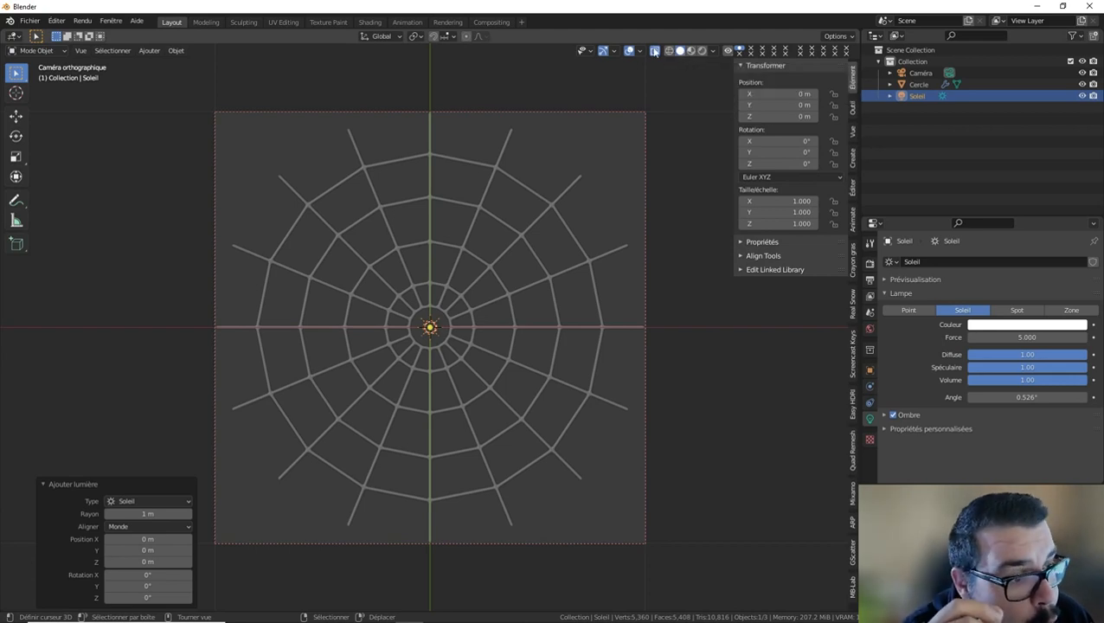
{"action": "left_click", "coordinate": [655, 51]}
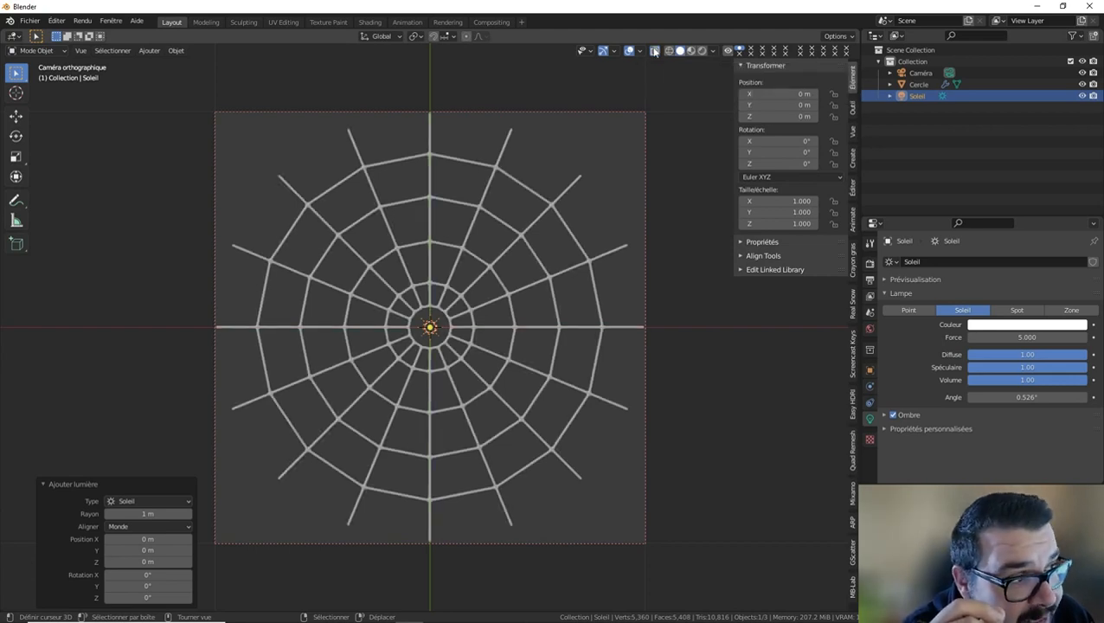
Set the viewport lighting to MatCap using the check_normal+y.exr normal-colored sphere.
{"action": "left_click", "coordinate": [714, 52]}
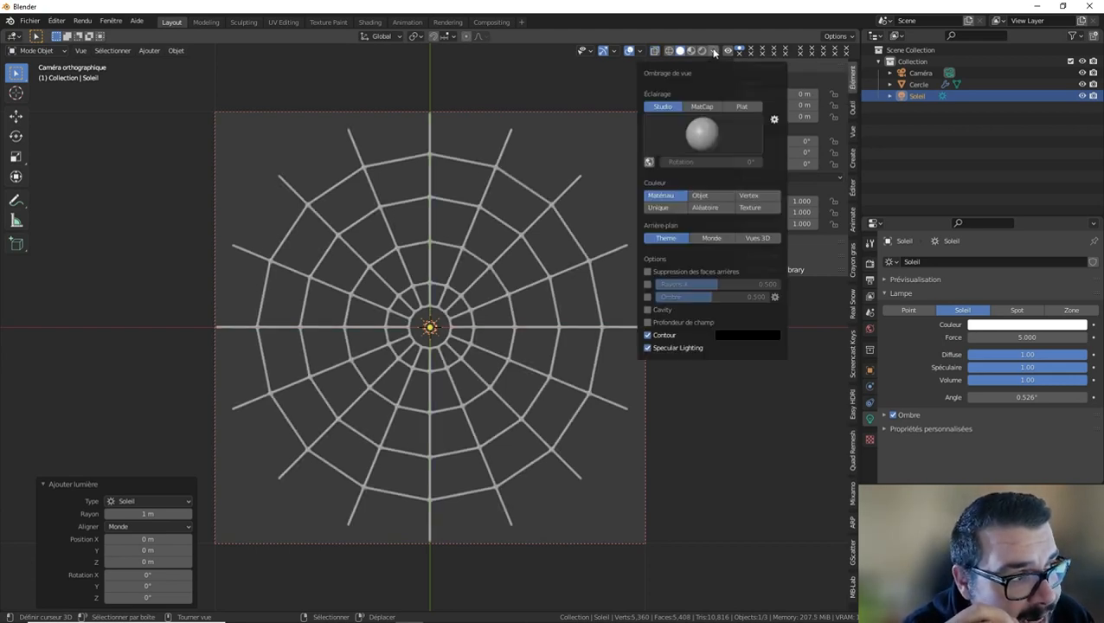
{"action": "left_click", "coordinate": [702, 105]}
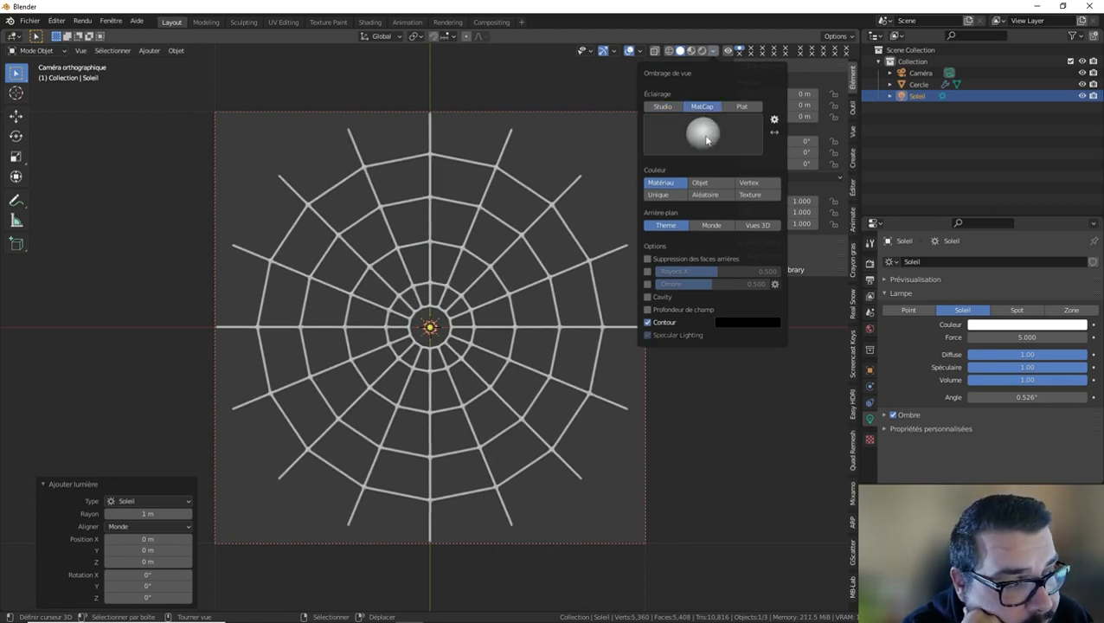
{"action": "left_click", "coordinate": [710, 136]}
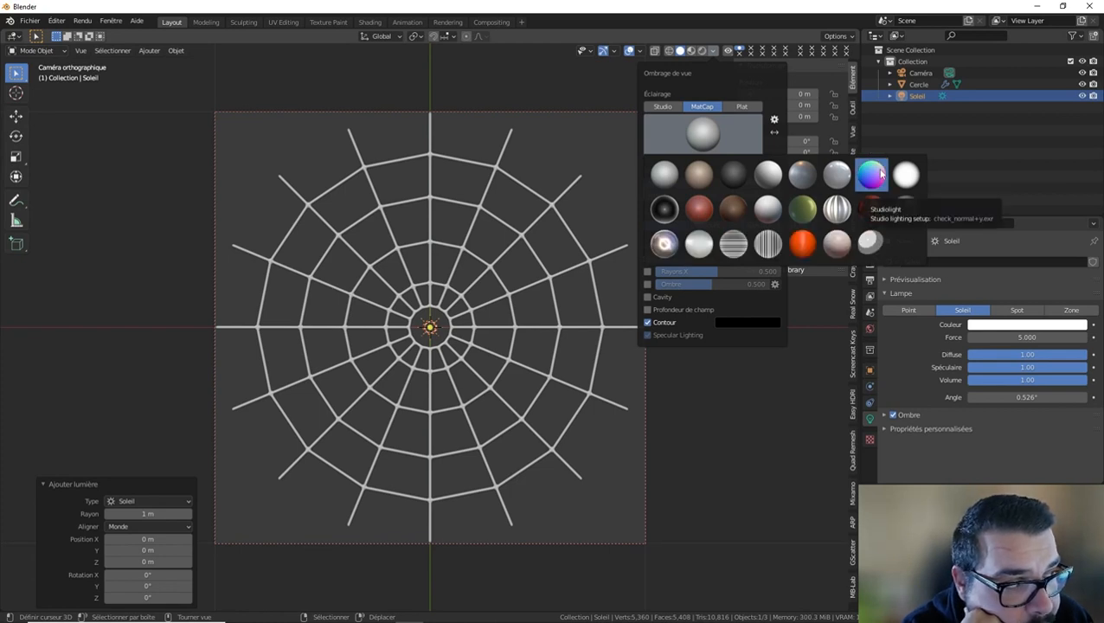
{"action": "left_click", "coordinate": [873, 173]}
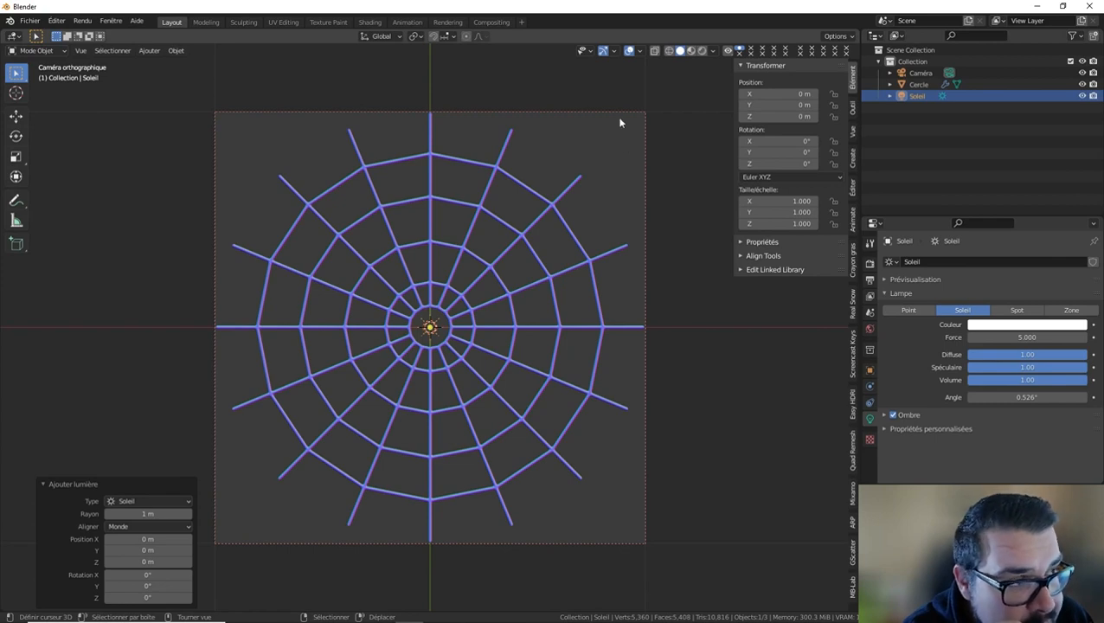
Render an image of the viewport with the overlays and the Soleil light hidden.
{"action": "left_click", "coordinate": [629, 51]}
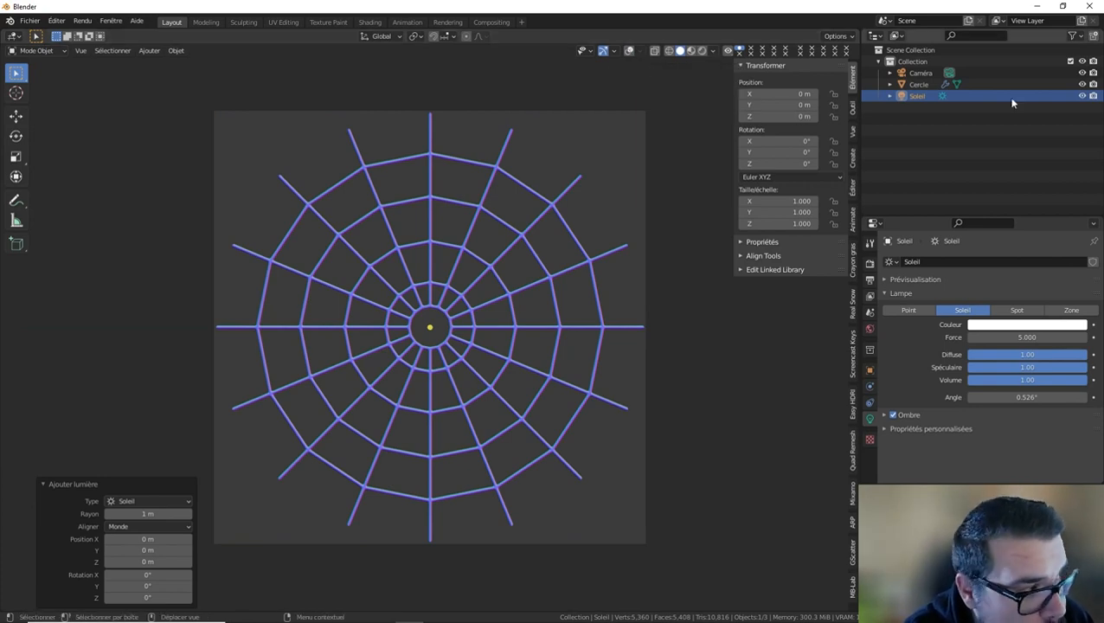
{"action": "left_click", "coordinate": [1081, 98]}
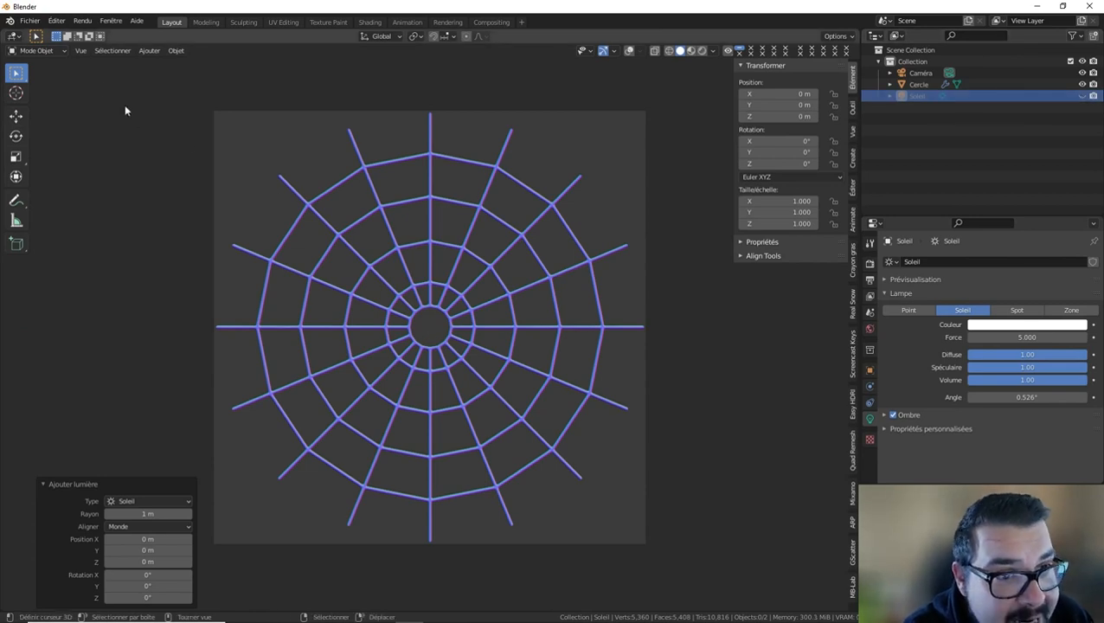
{"action": "left_click", "coordinate": [76, 51]}
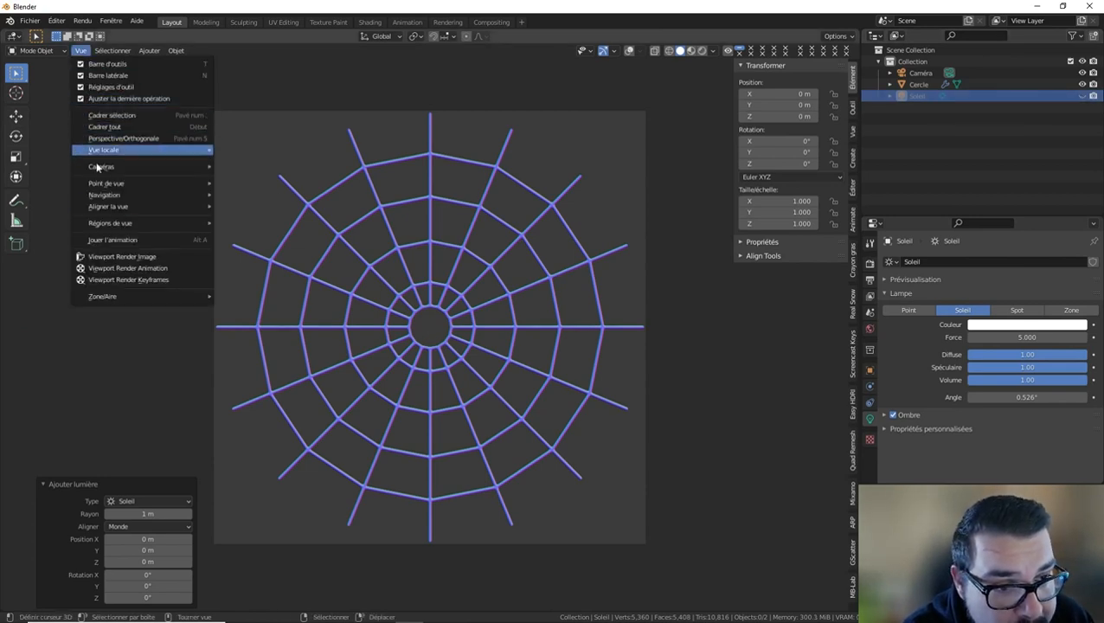
{"action": "left_click", "coordinate": [125, 256]}
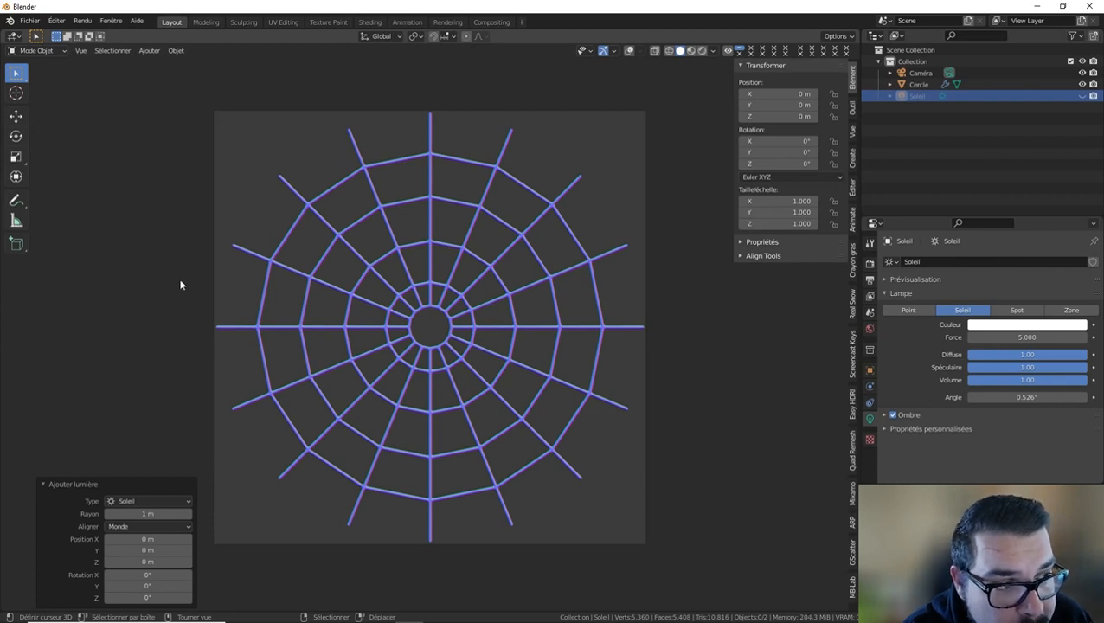
Start saving the viewport render from the Rendering workspace as a PNG with RGB channels and 16-bit color depth.
{"action": "left_click", "coordinate": [447, 23]}
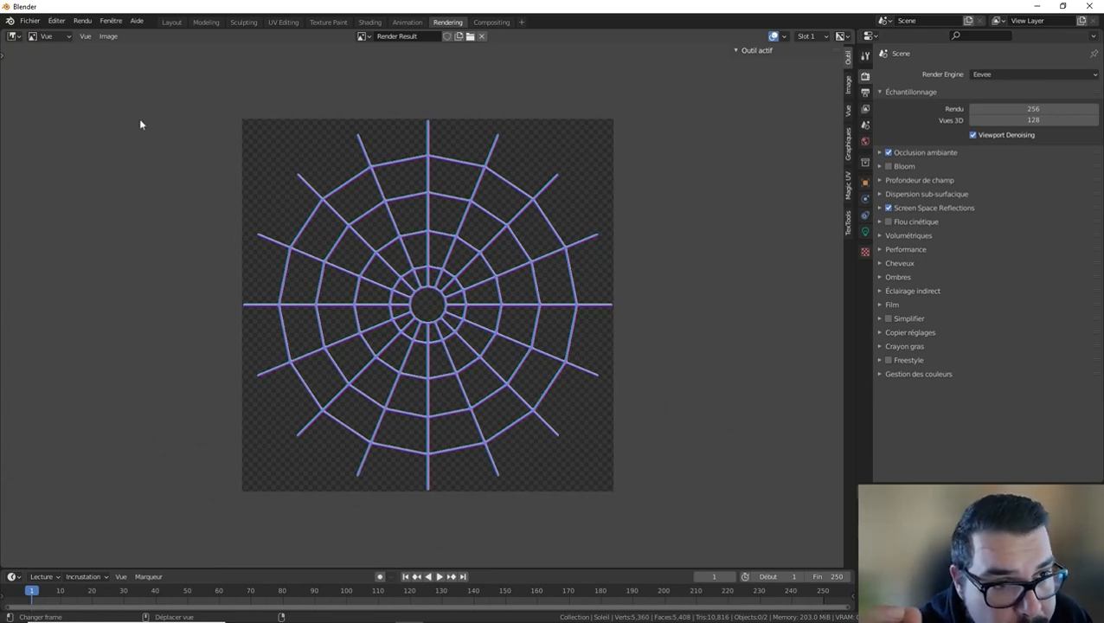
{"action": "left_click", "coordinate": [105, 36]}
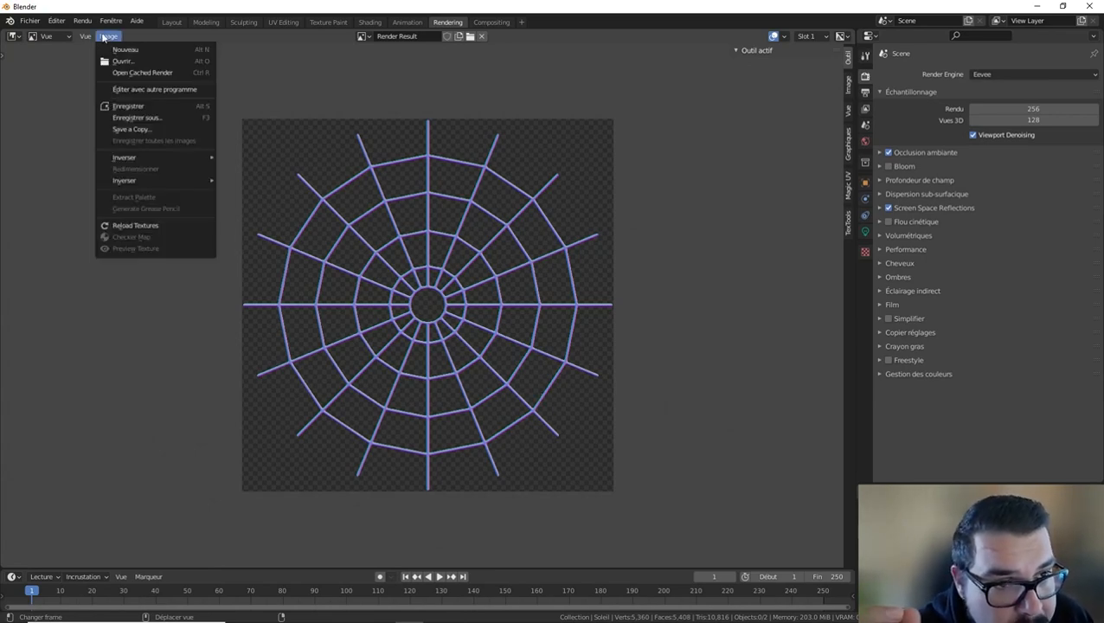
{"action": "left_click", "coordinate": [136, 118]}
{"action": "left_click", "coordinate": [426, 189]}
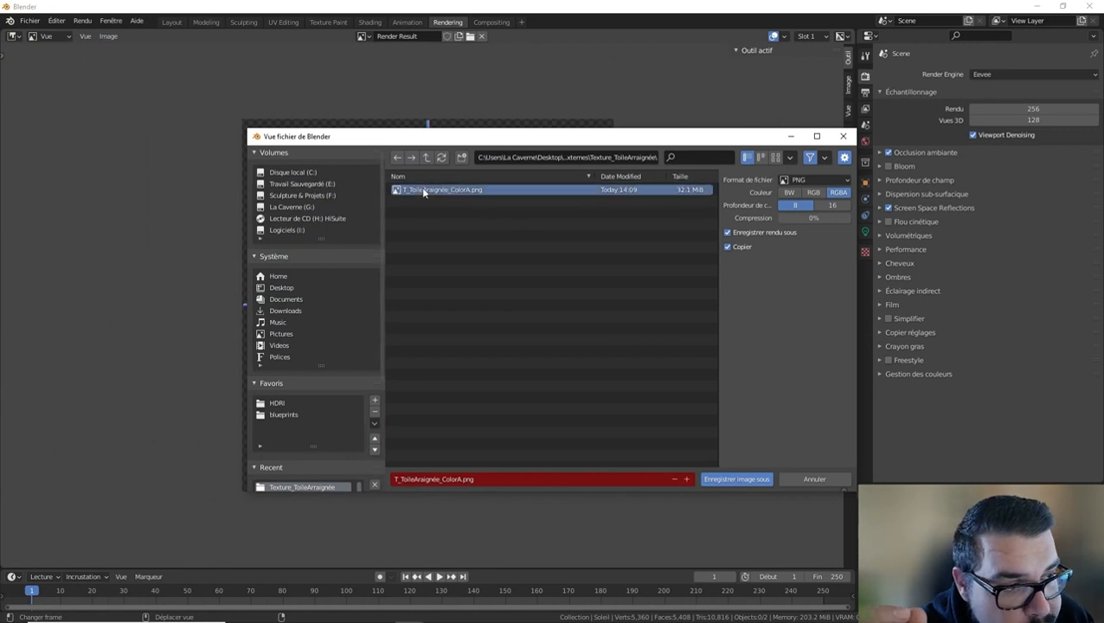
{"action": "left_click", "coordinate": [813, 192]}
{"action": "left_click", "coordinate": [831, 205]}
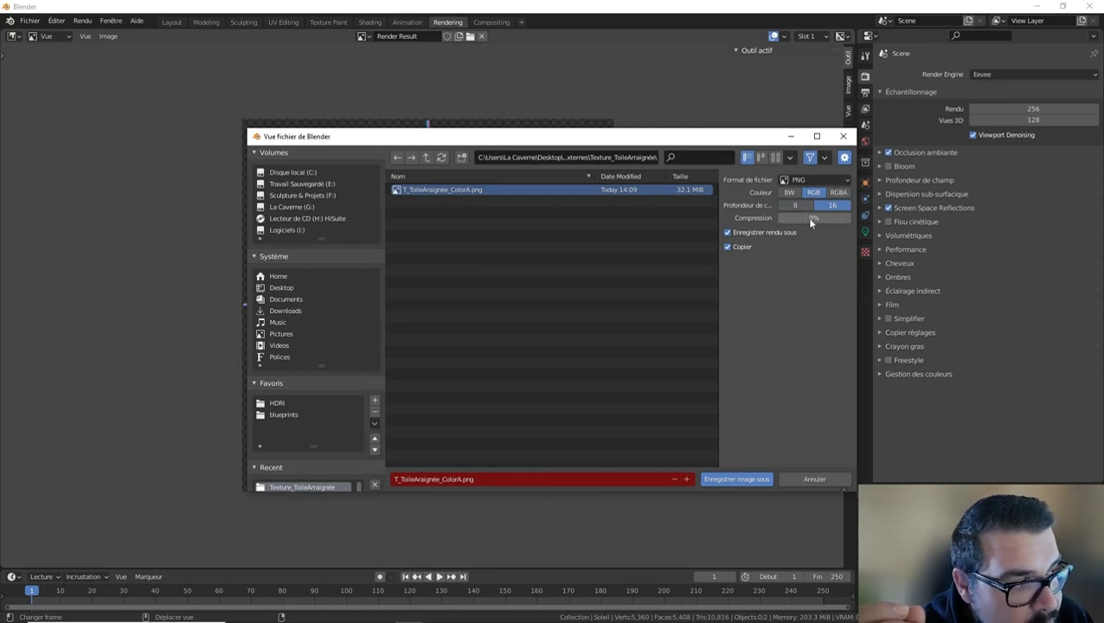
Name the image T_ToileAraignée_Normal.png and save it beside the color texture.
{"action": "left_click", "coordinate": [442, 481]}
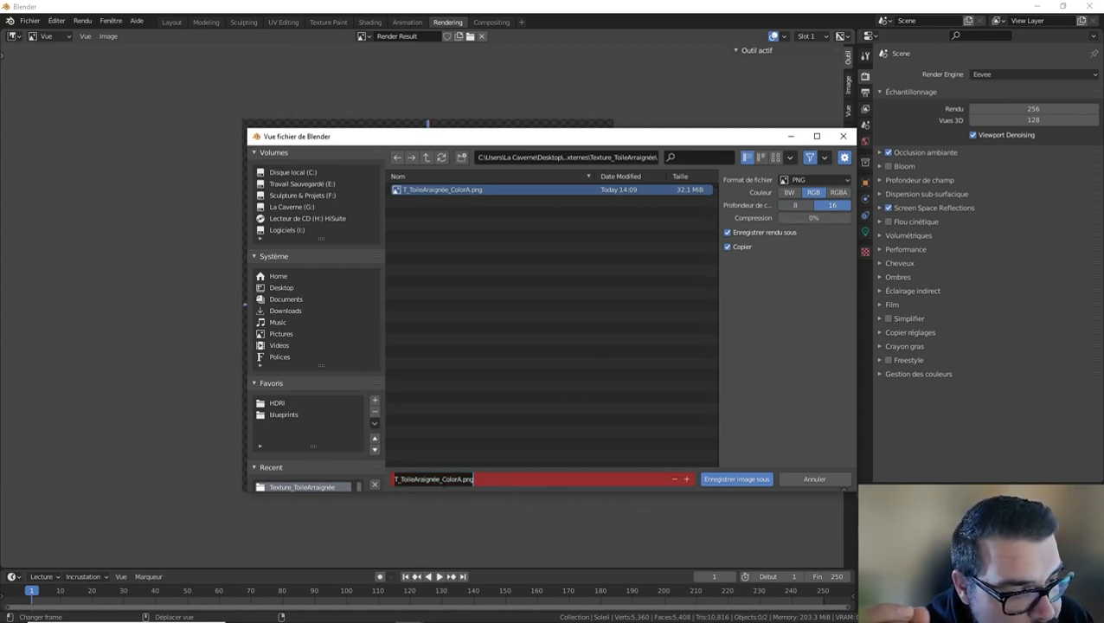
{"action": "left_click_drag", "start_coordinate": [442, 480], "coordinate": [462, 480]}
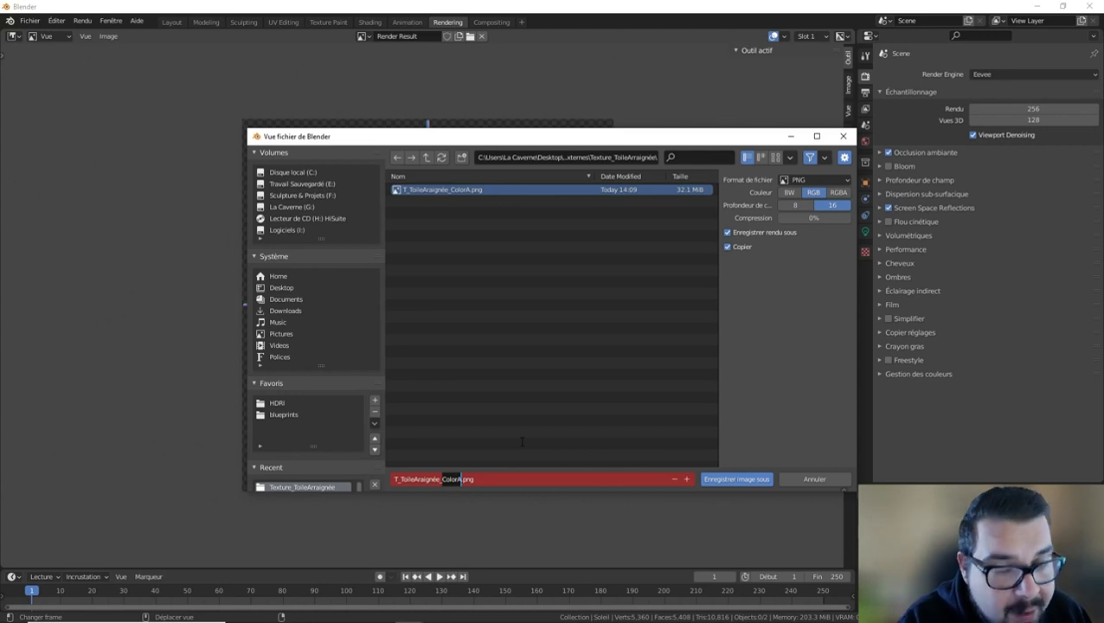
{"action": "type", "text": "Normal"}
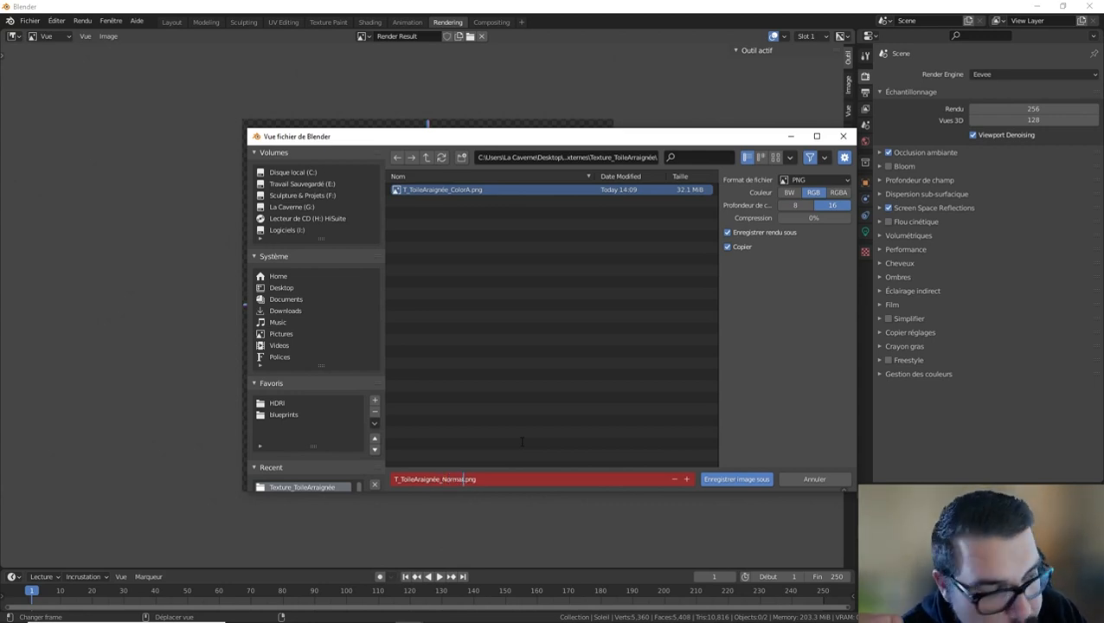
{"action": "key", "text": "Return"}
{"action": "left_click", "coordinate": [733, 479]}
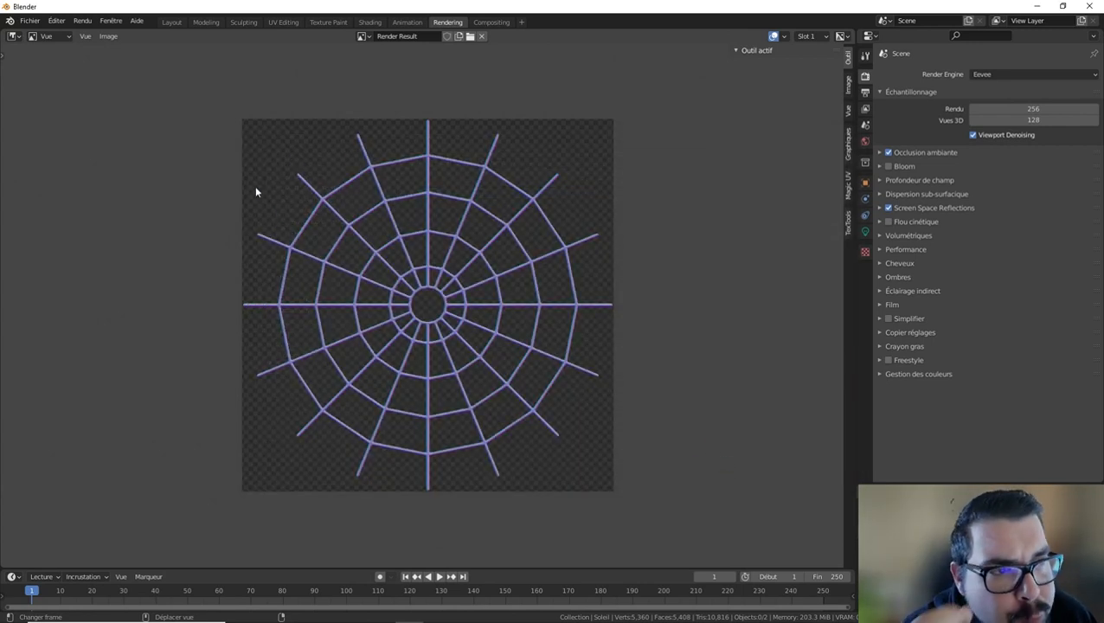
Return to the Layout workspace and change the viewport MatCap to the white sphere with dark edges.
{"action": "left_click", "coordinate": [174, 27]}
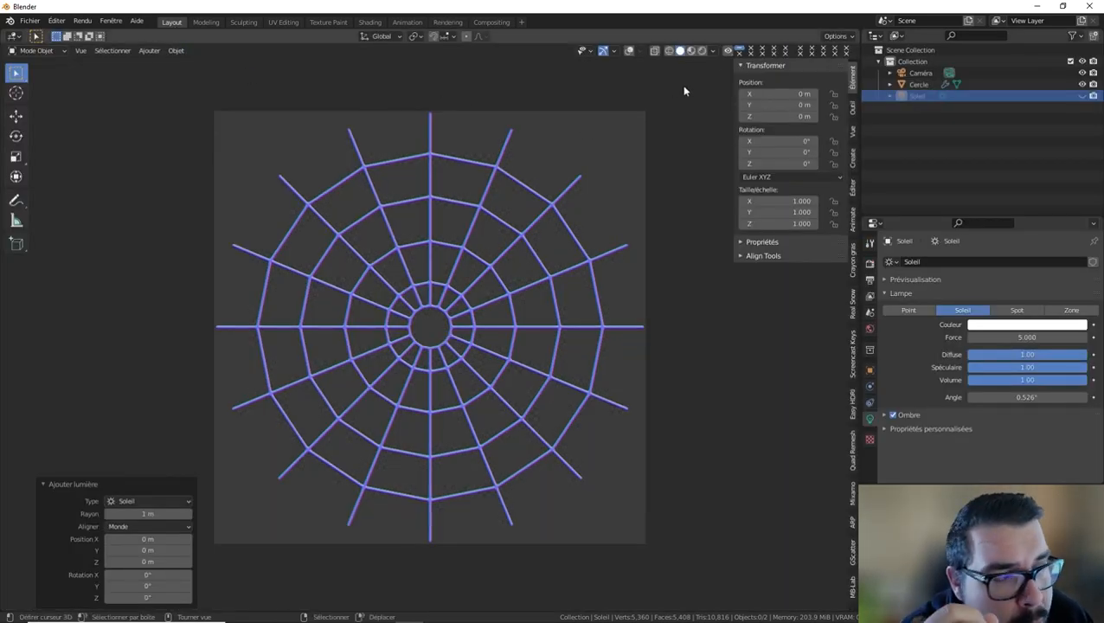
{"action": "left_click", "coordinate": [715, 52]}
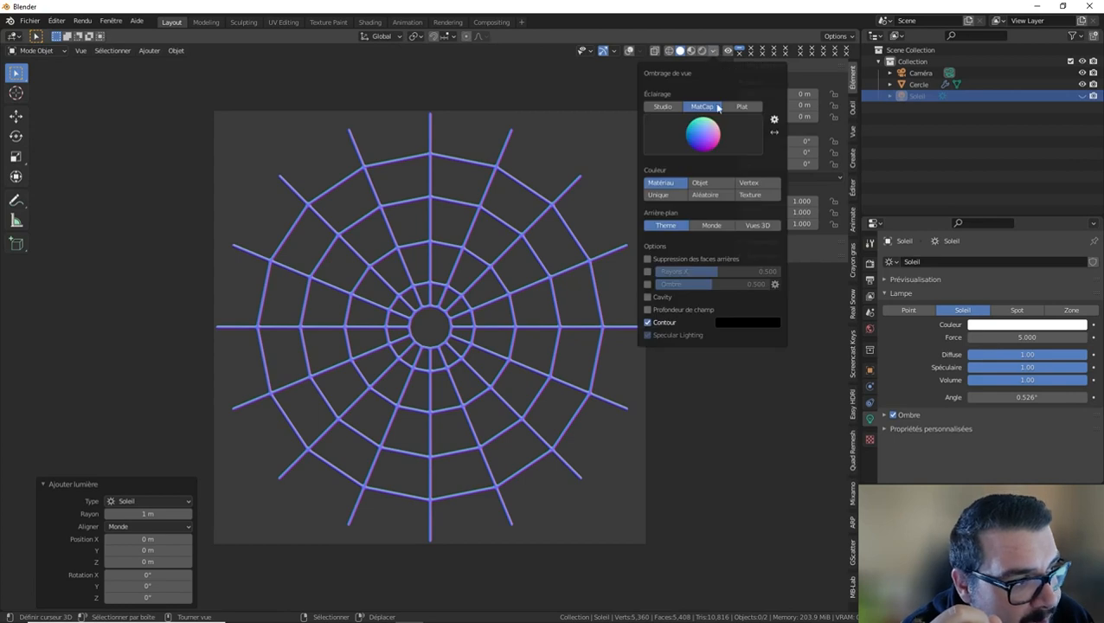
{"action": "left_click", "coordinate": [708, 131]}
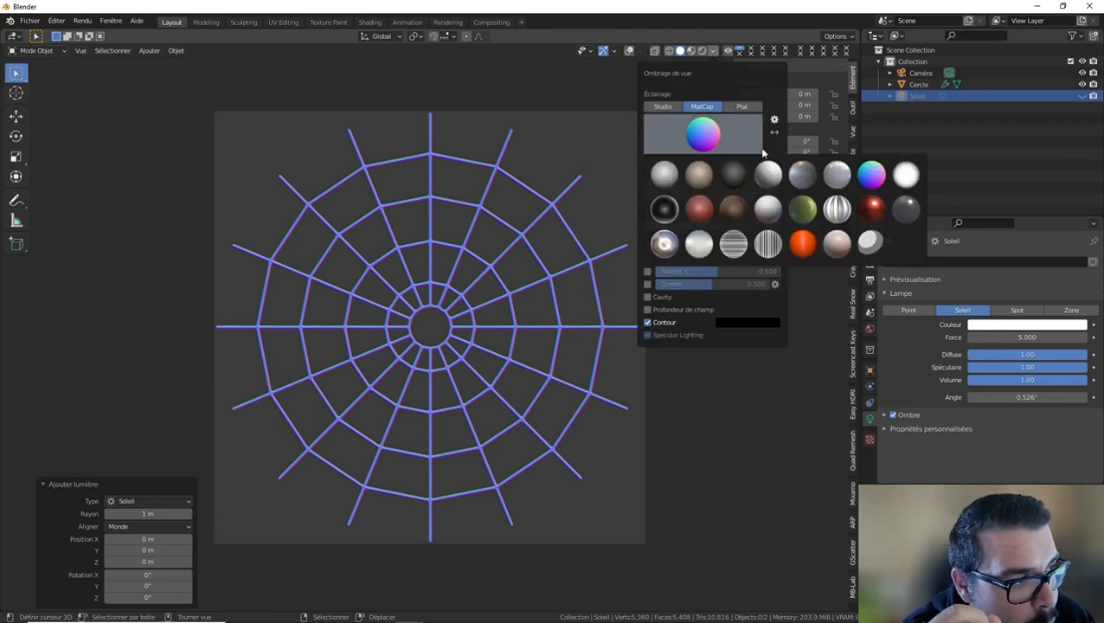
{"action": "left_click", "coordinate": [910, 177]}
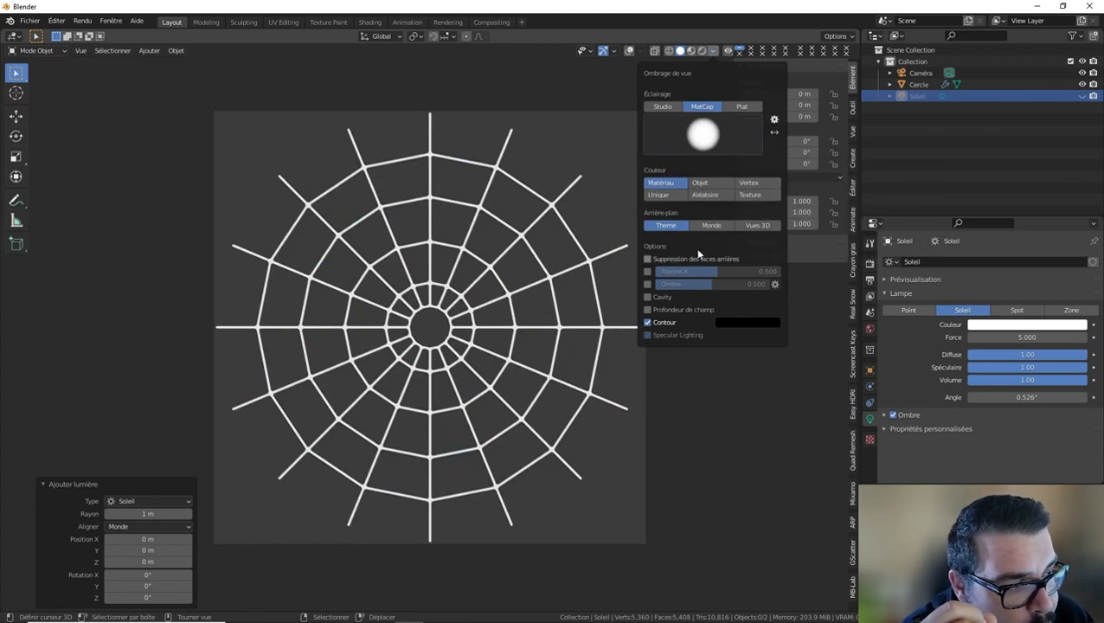
Enable shadow and cavity shading, with cavity type Les deux and world-space Ridge and Valley both at 2.500.
{"action": "left_click", "coordinate": [647, 284]}
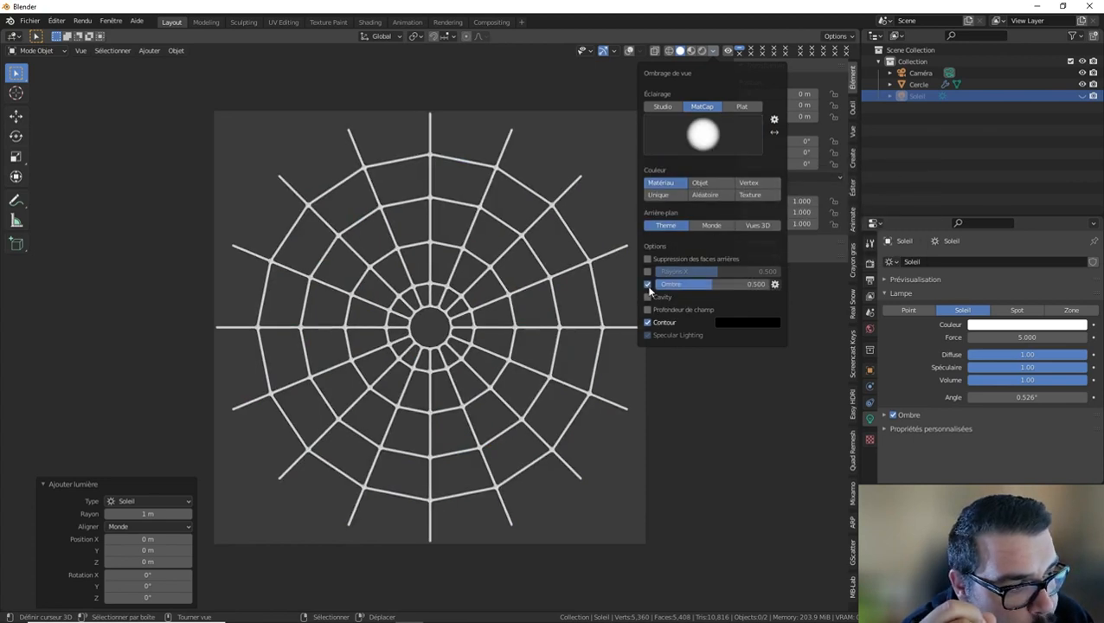
{"action": "left_click", "coordinate": [657, 299]}
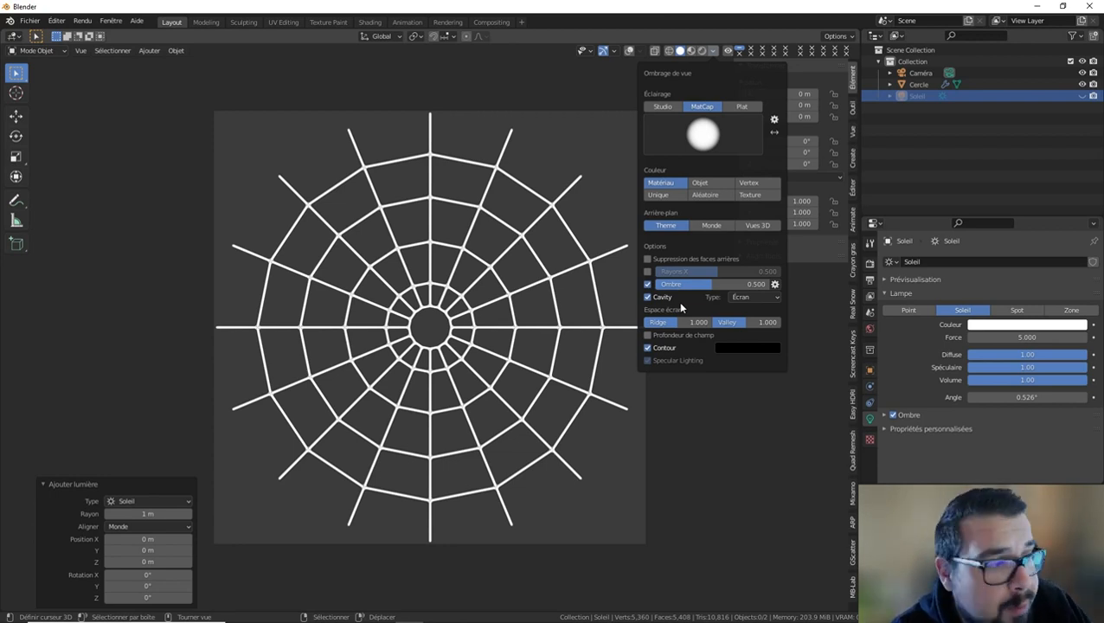
{"action": "left_click", "coordinate": [743, 296]}
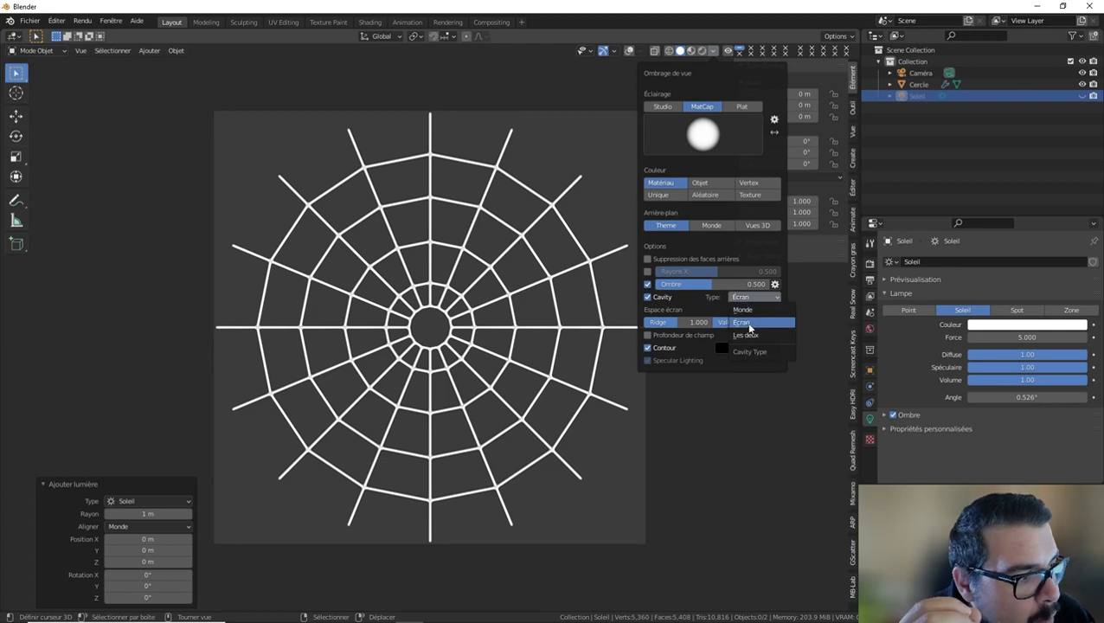
{"action": "left_click", "coordinate": [753, 342]}
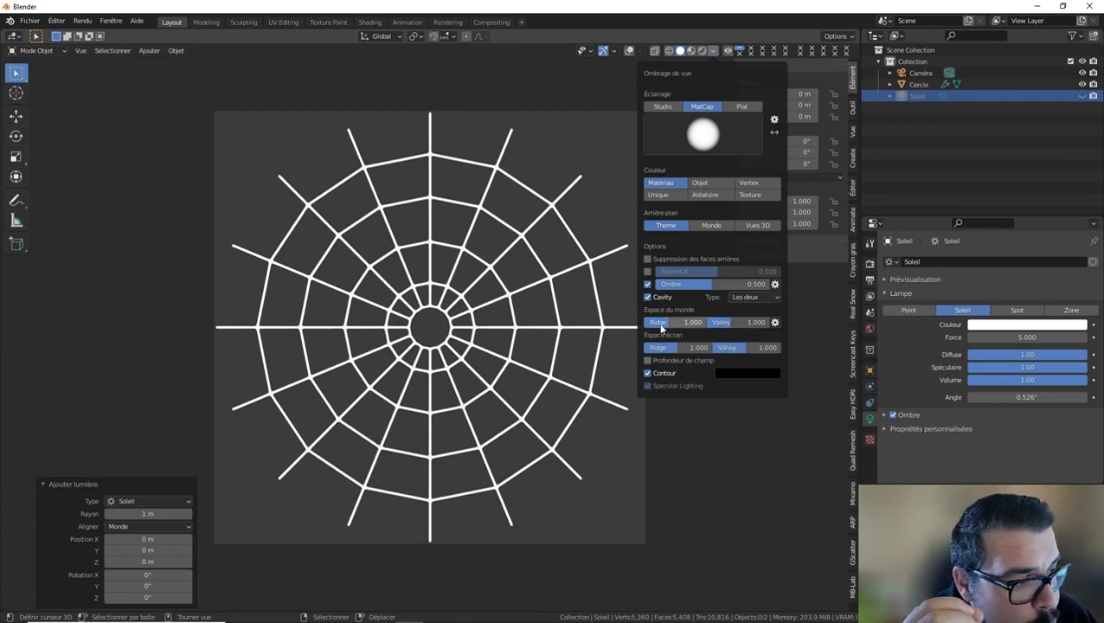
{"action": "left_click_drag", "start_coordinate": [684, 322], "coordinate": [768, 321]}
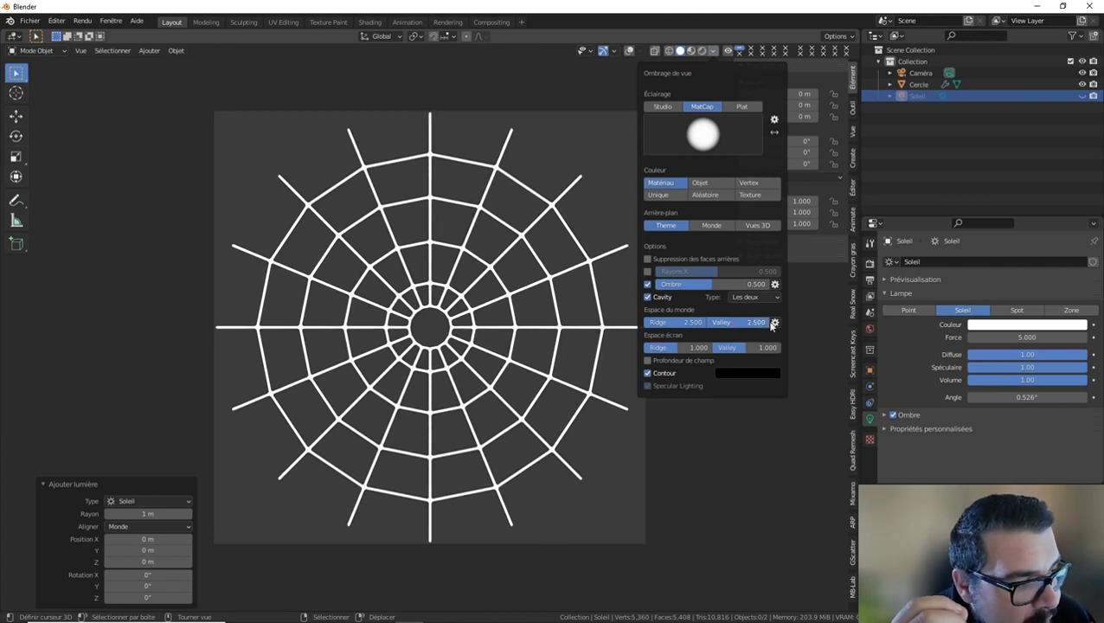
Increase the screen-space cavity Ridge and Valley strengths and render the viewport as an image.
{"action": "left_click_drag", "start_coordinate": [659, 346], "coordinate": [780, 345]}
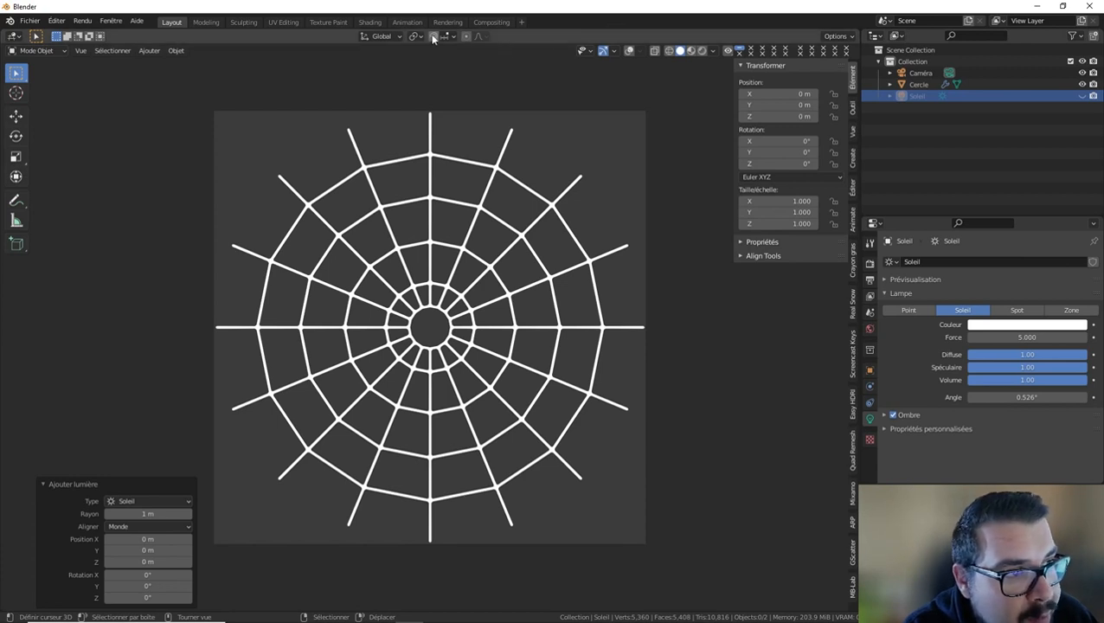
{"action": "left_click", "coordinate": [80, 51]}
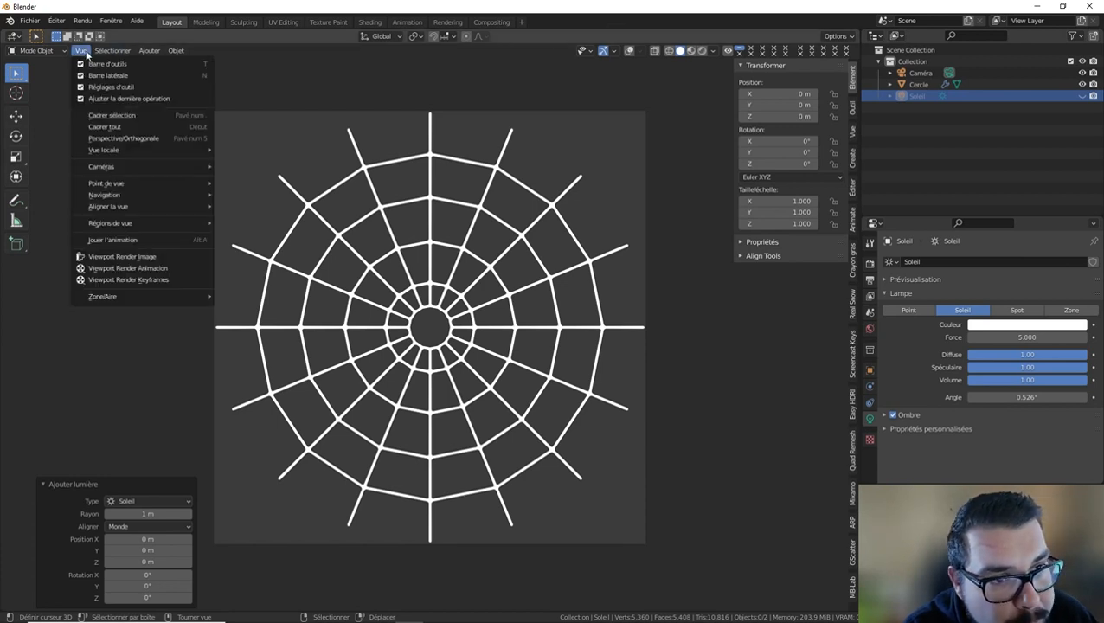
{"action": "left_click", "coordinate": [141, 258]}
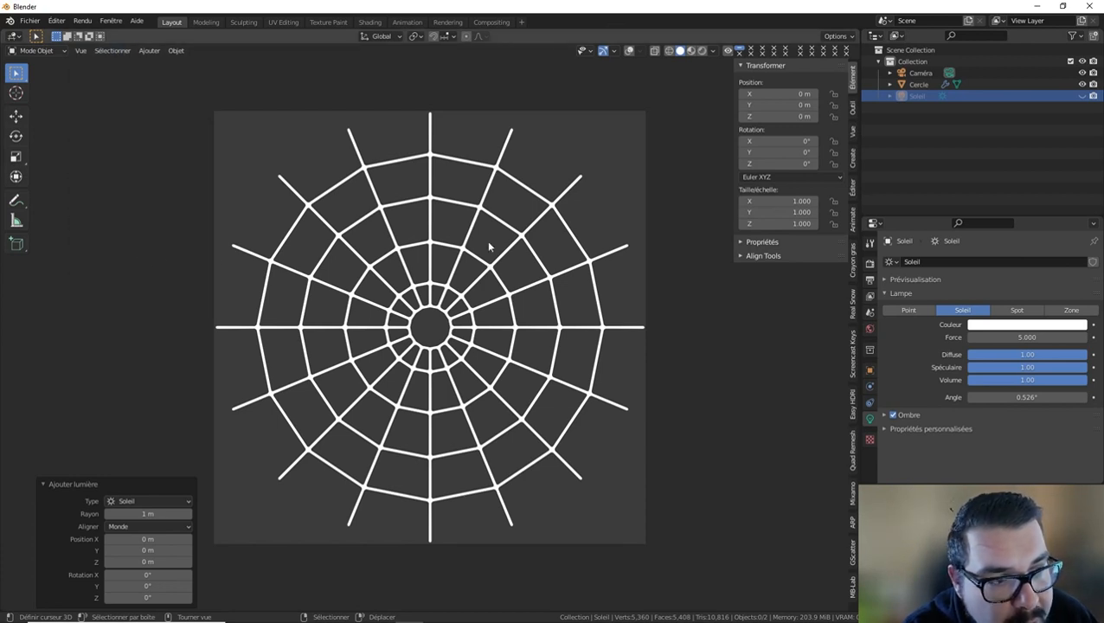
Start saving the new viewport render from the Rendering workspace and name the file T_ToileAraignée_AO.png.
{"action": "left_click", "coordinate": [445, 23]}
{"action": "left_click", "coordinate": [108, 36]}
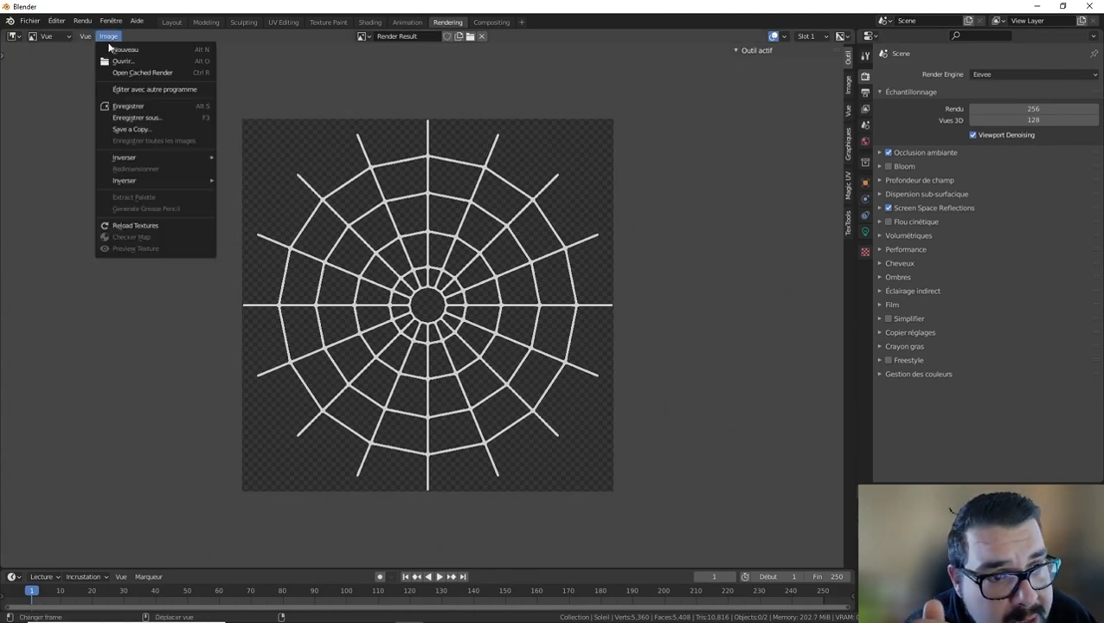
{"action": "left_click", "coordinate": [143, 122]}
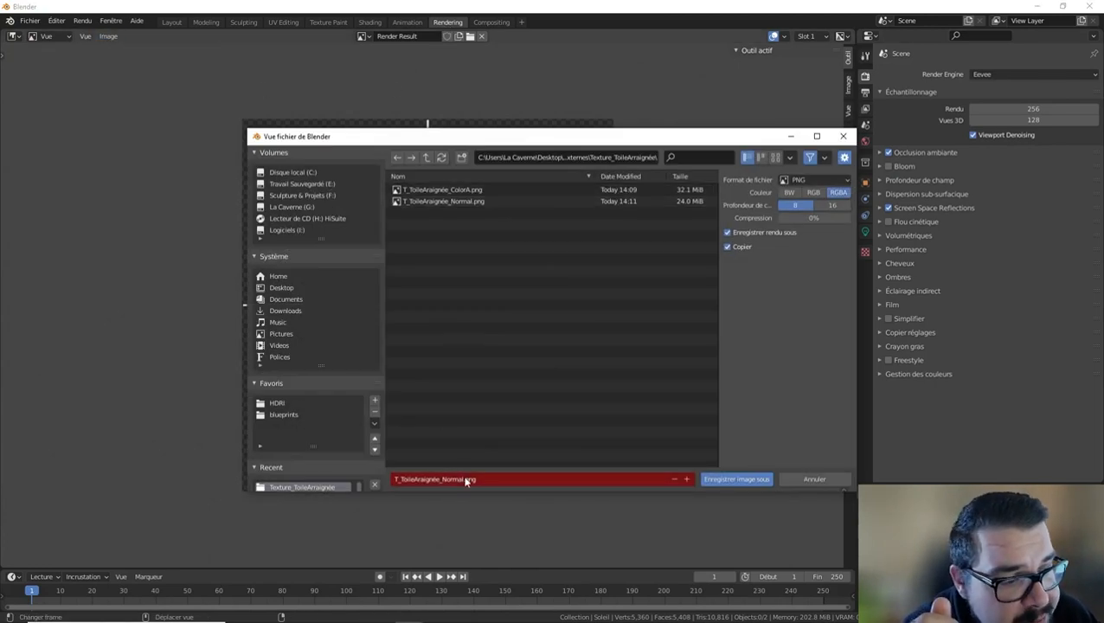
{"action": "left_click", "coordinate": [468, 480]}
{"action": "left_click_drag", "start_coordinate": [441, 479], "coordinate": [464, 479]}
{"action": "type", "text": "AO"}
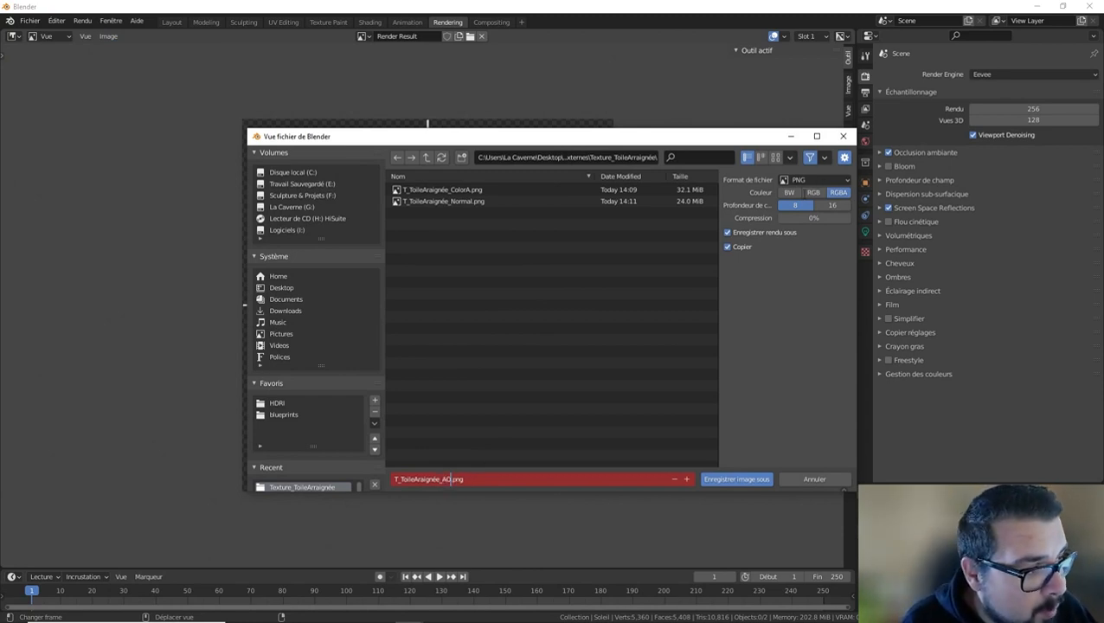
Set the PNG to BW color with 16-bit depth and save it beside the color and normal textures.
{"action": "left_click", "coordinate": [793, 195]}
{"action": "left_click", "coordinate": [792, 194]}
{"action": "left_click", "coordinate": [832, 207]}
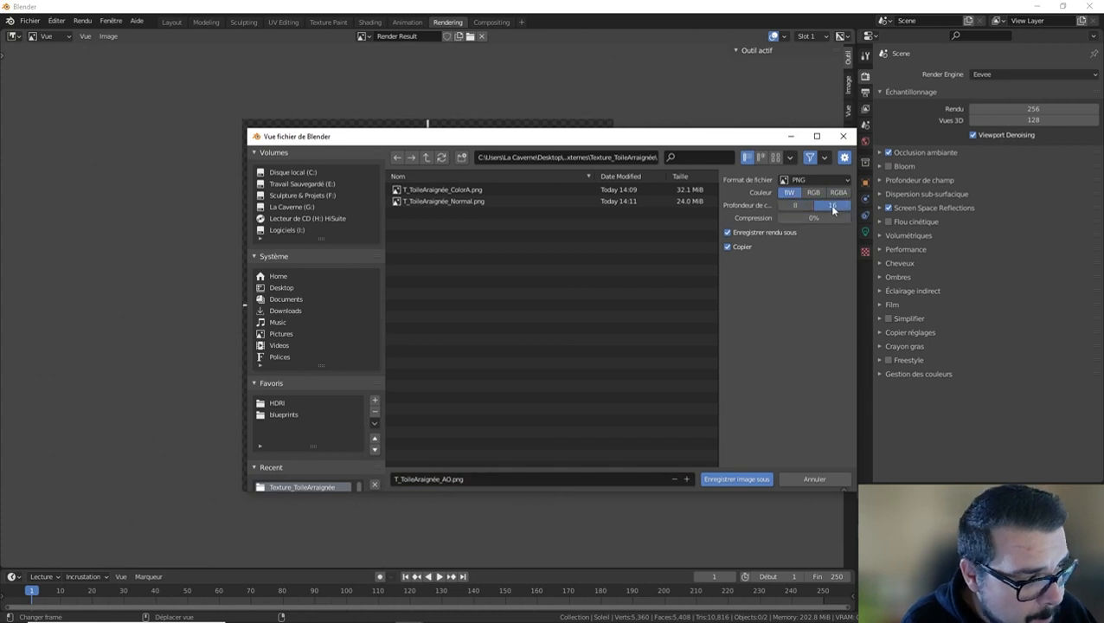
{"action": "left_click", "coordinate": [723, 479]}
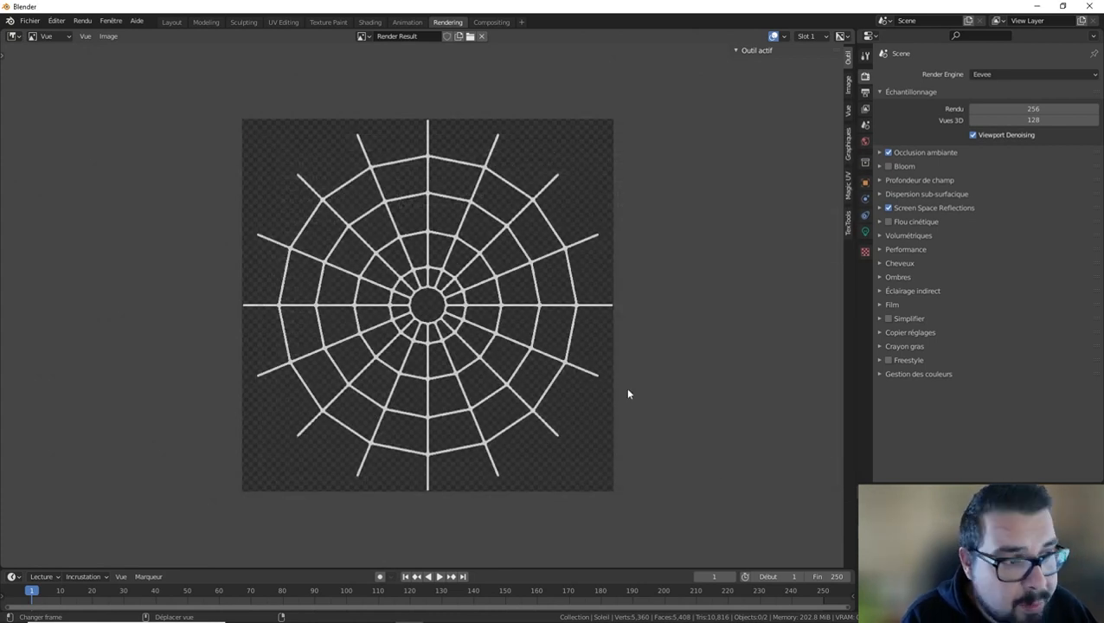
Return to the Layout workspace and close the program without saving the scene.
{"action": "left_click", "coordinate": [171, 22]}
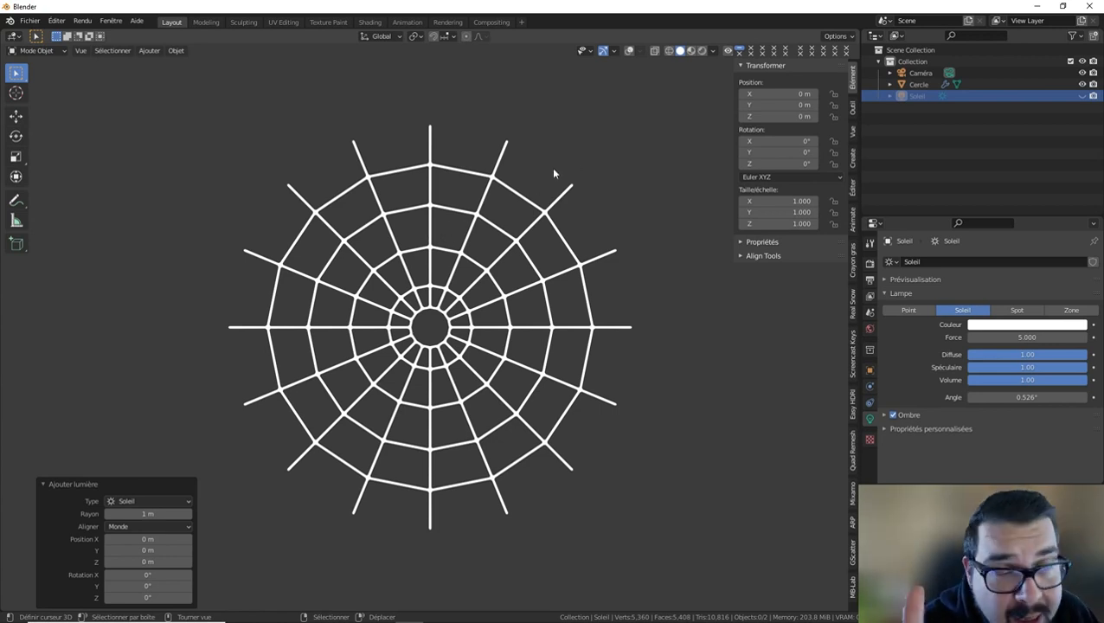
{"action": "left_click", "coordinate": [1089, 6]}
{"action": "left_click", "coordinate": [571, 338]}
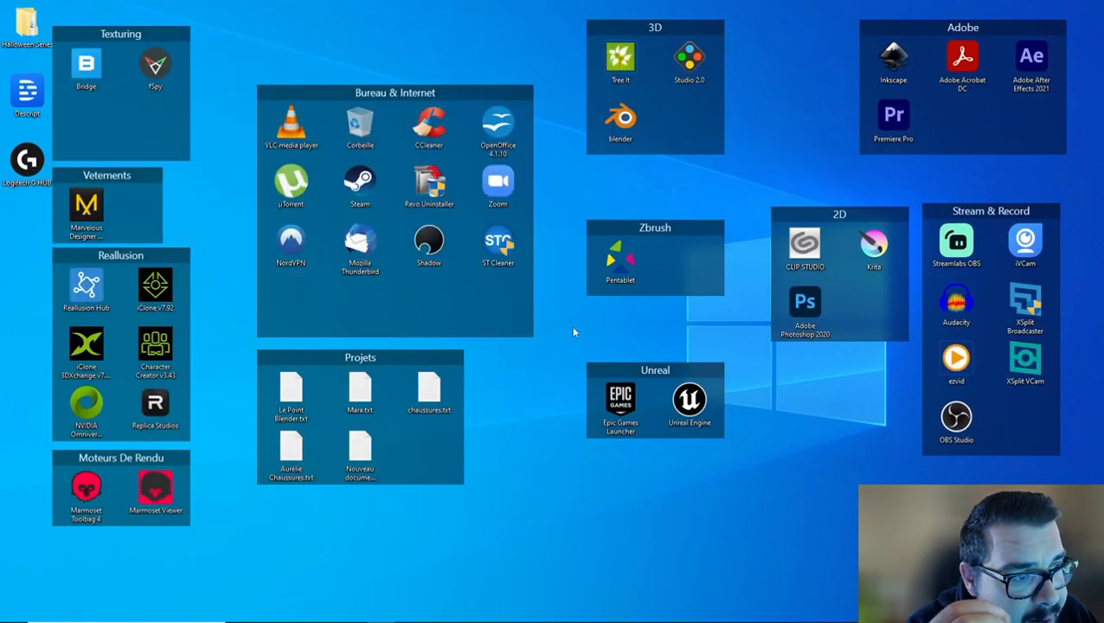